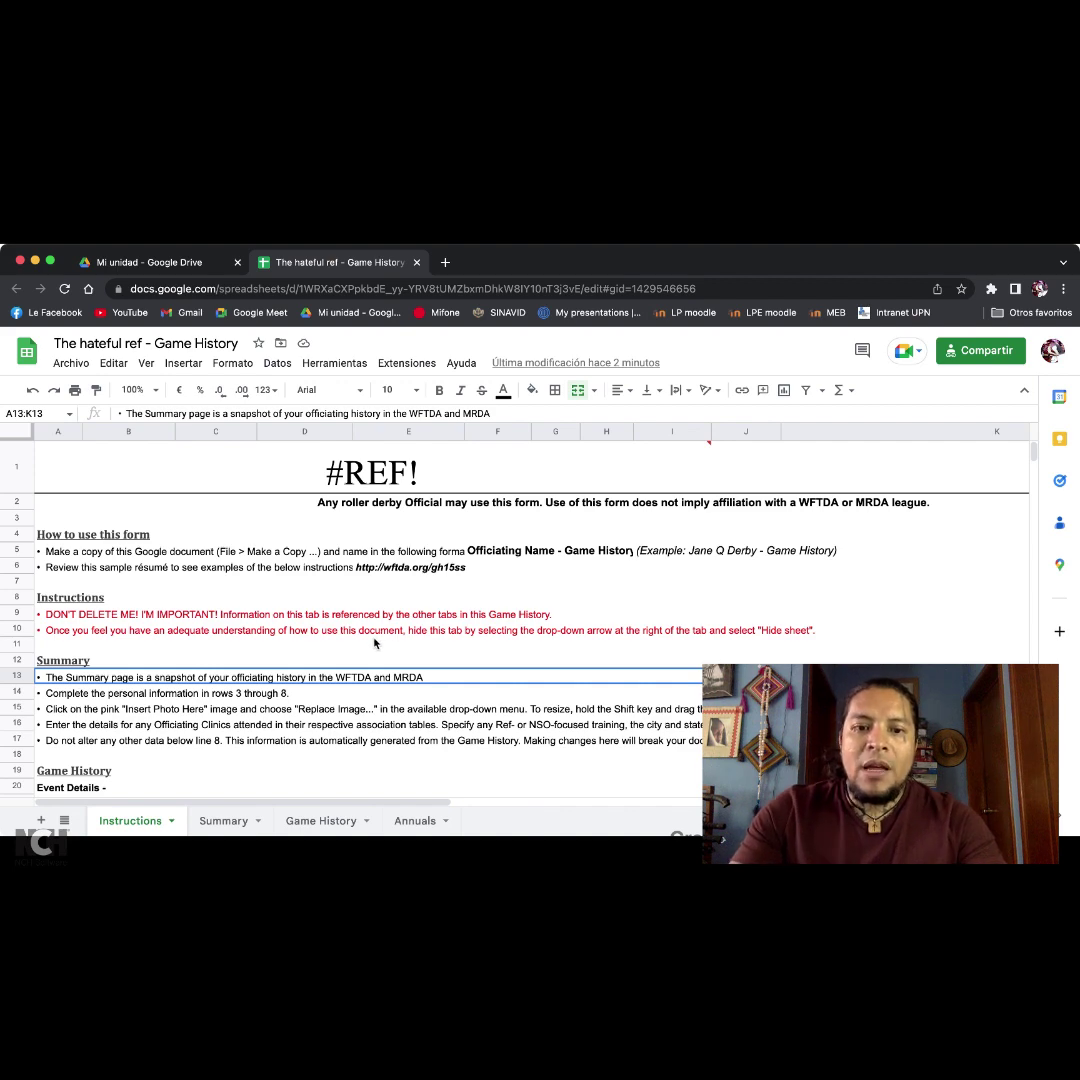
Read through the Instructions sheet from the hide-sheet note to the Game Type and position code tables
click(101, 631)
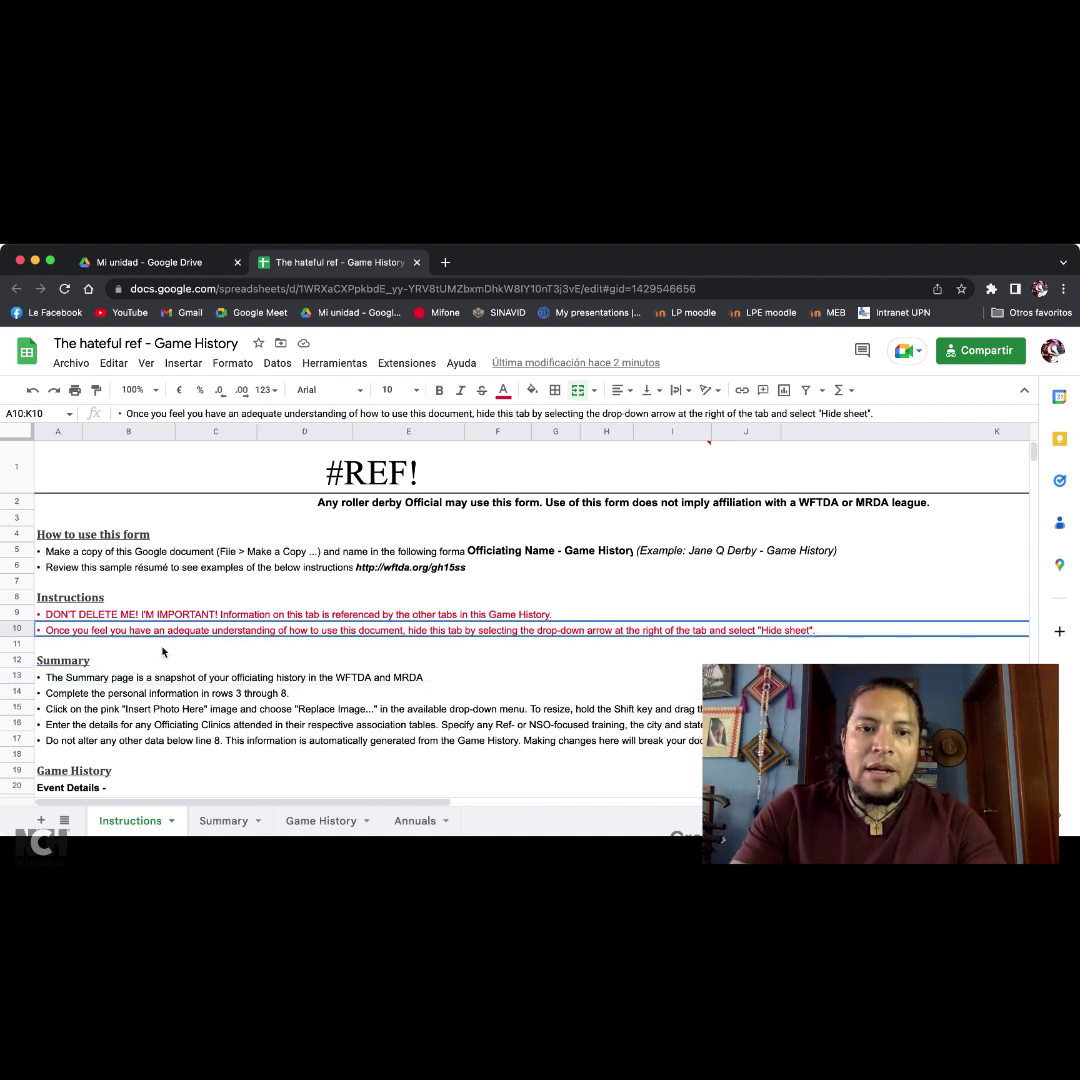
click(172, 651)
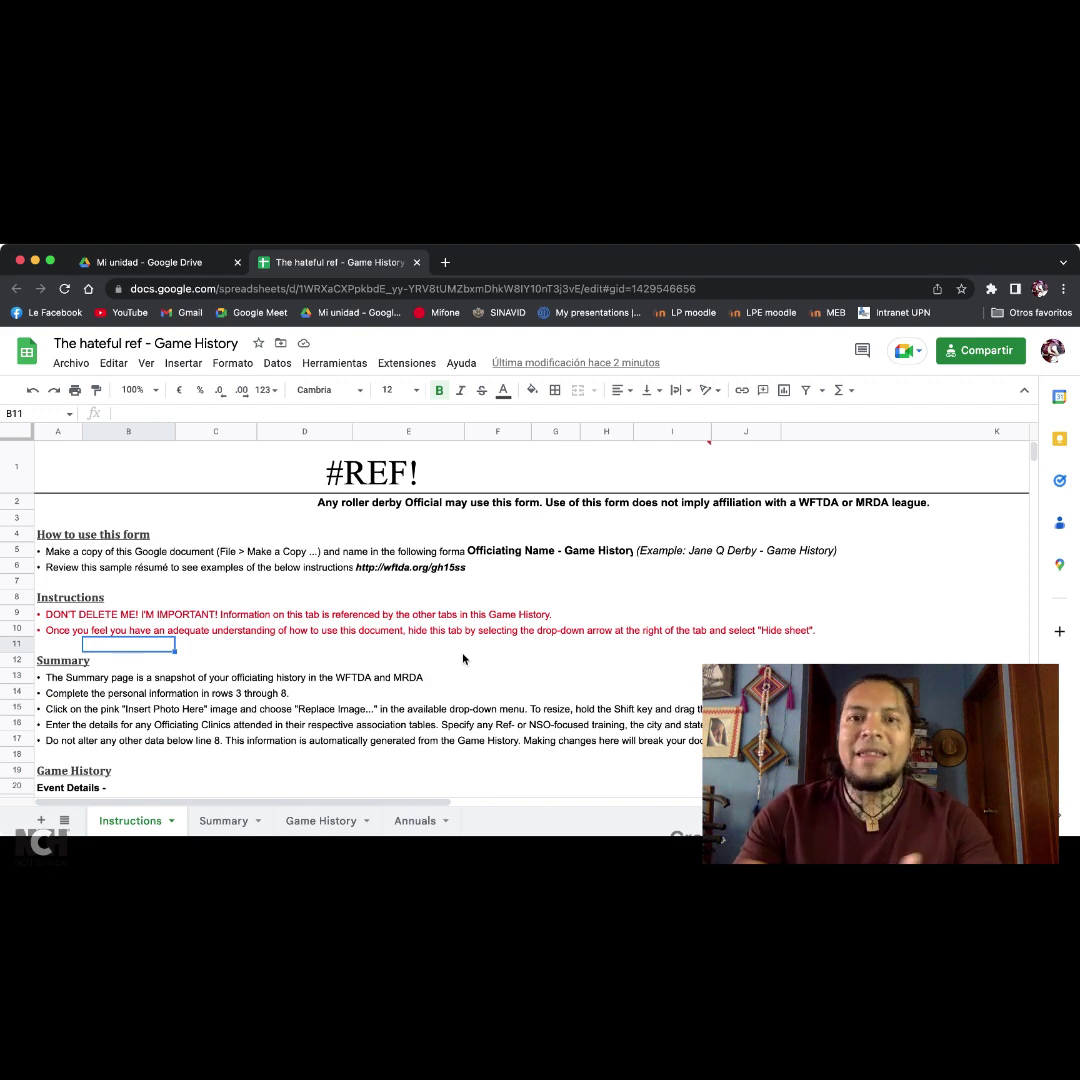
scroll(463, 658, down, 15)
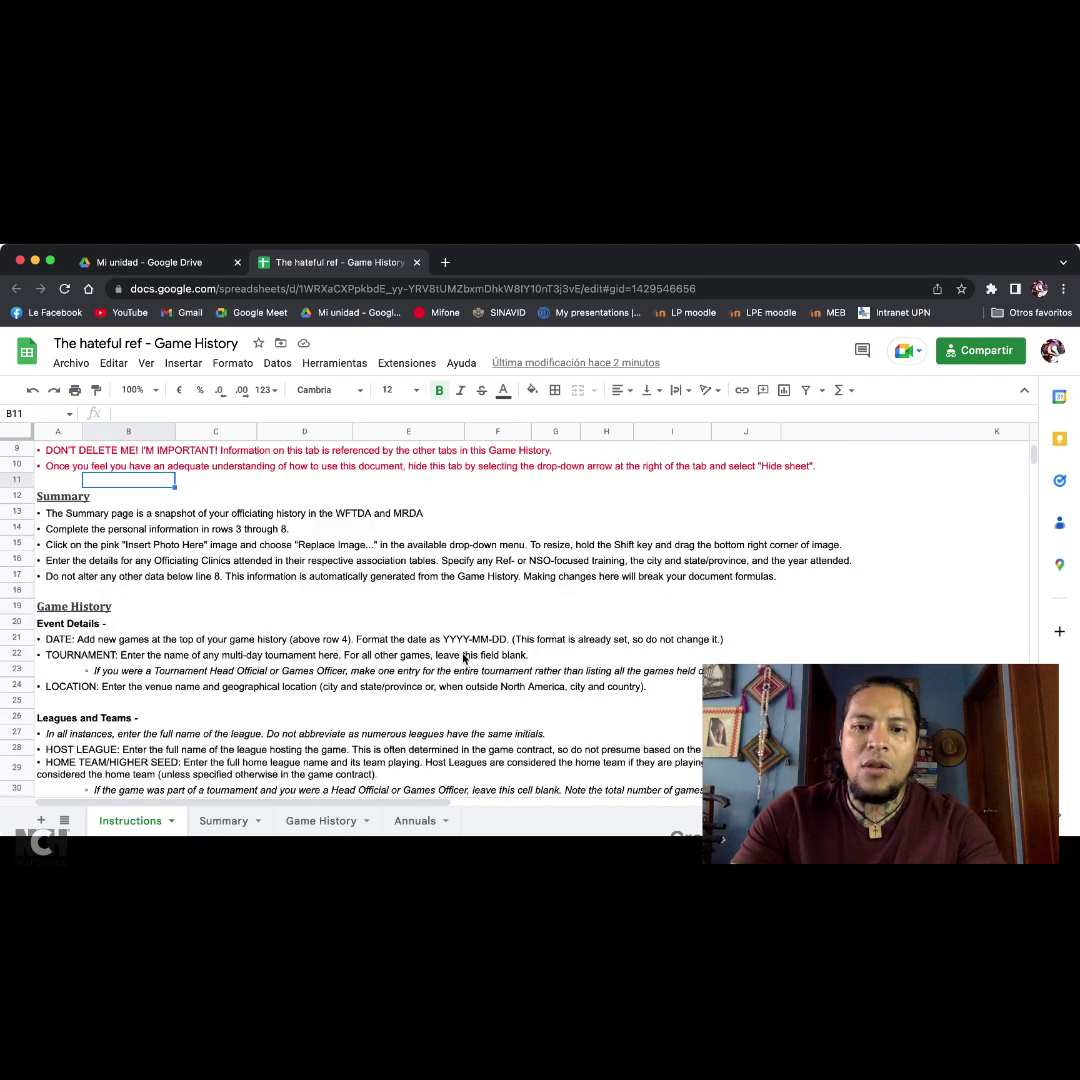
scroll(463, 658, down, 8)
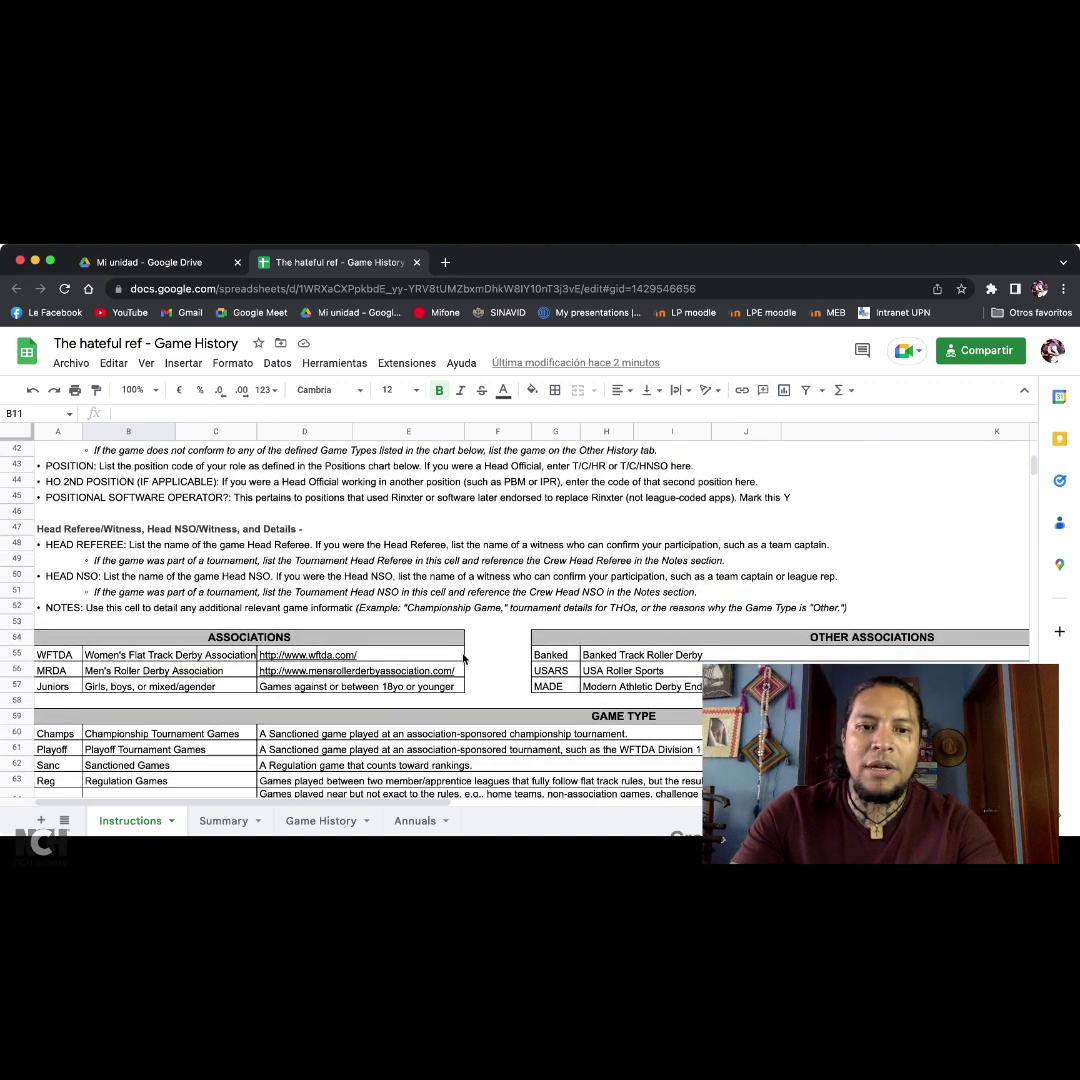
scroll(463, 658, down, 4)
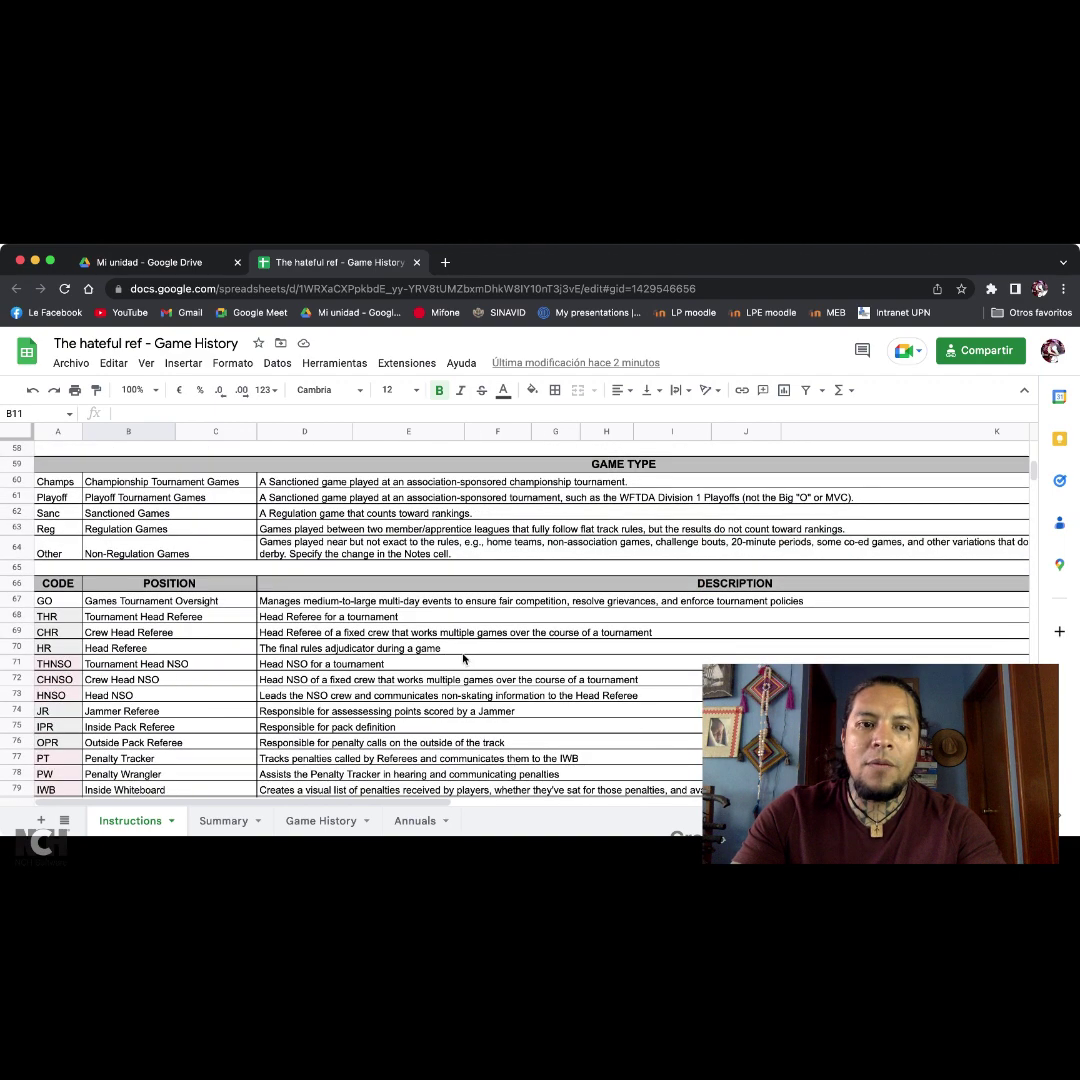
Examine the headings and layout of the Game Type and position description tables, along with the Associations table above them
click(221, 466)
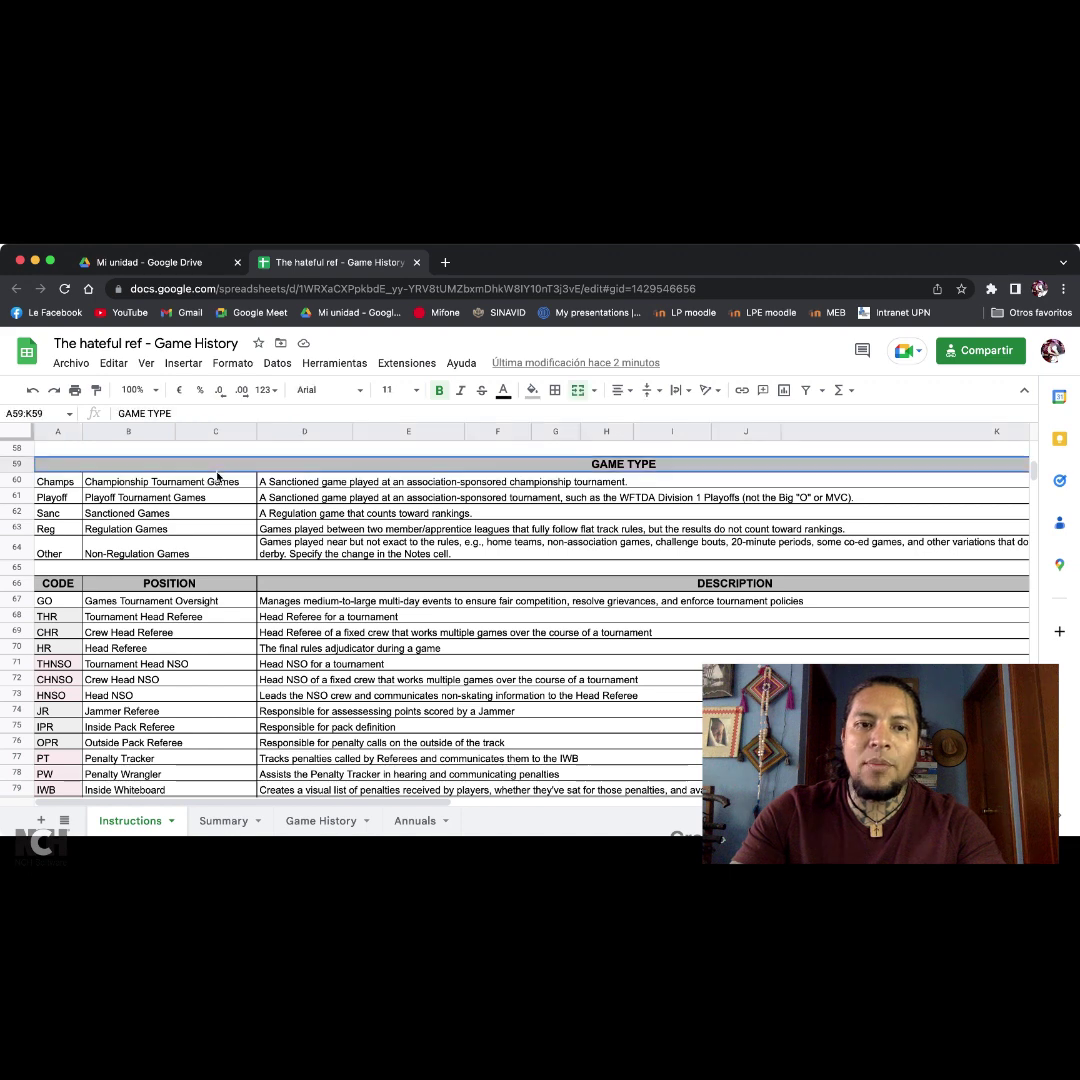
click(320, 589)
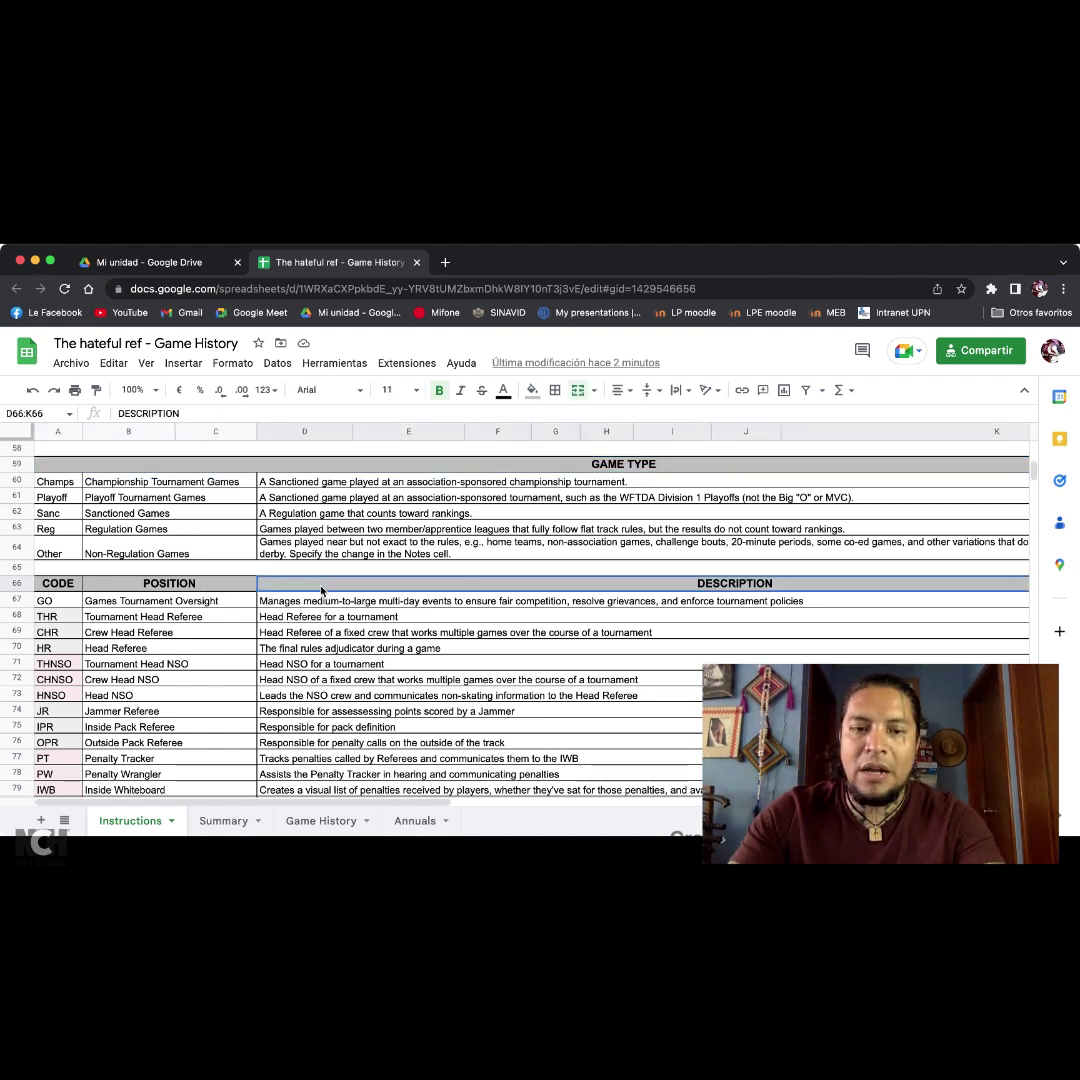
scroll(321, 590, up, 5)
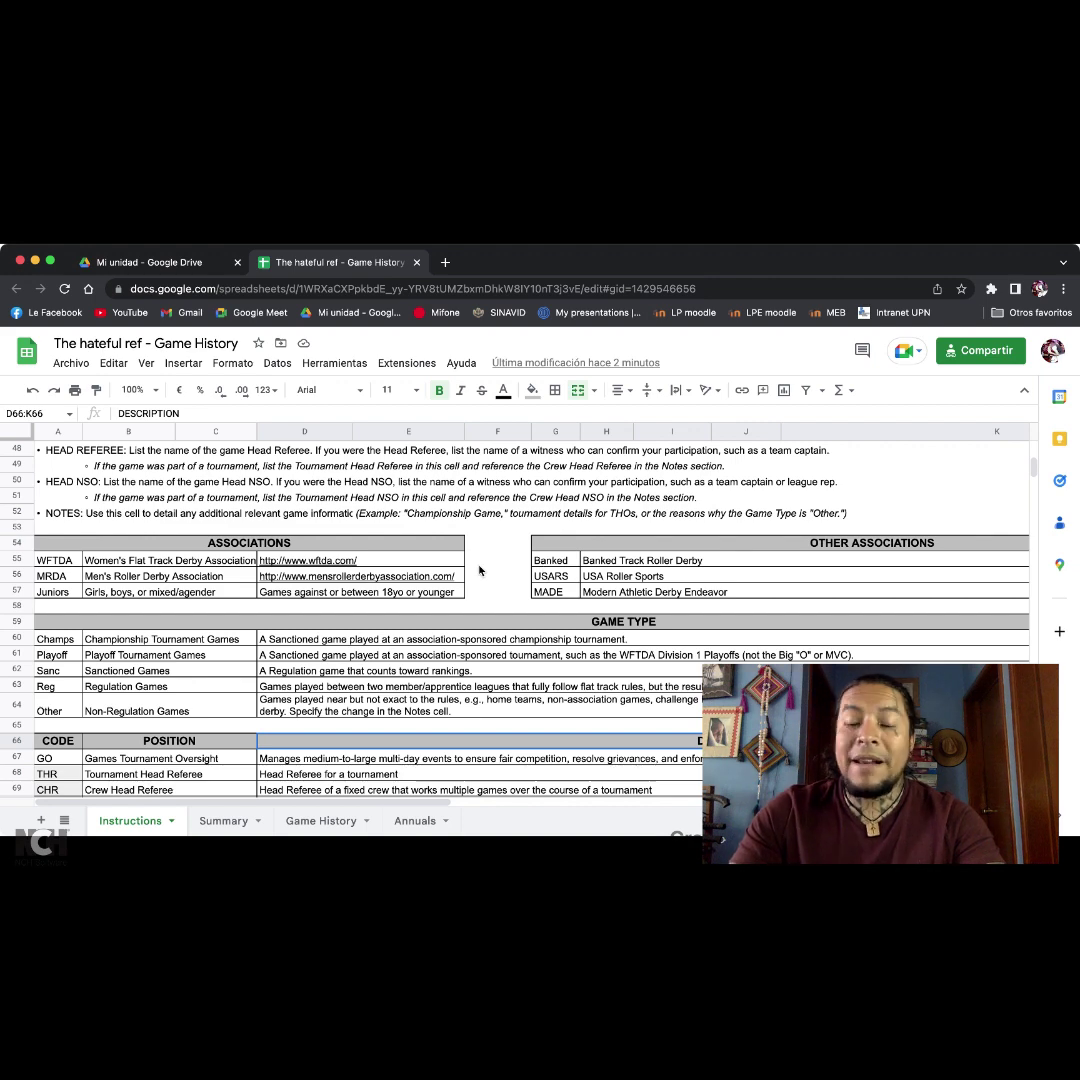
scroll(468, 572, down, 5)
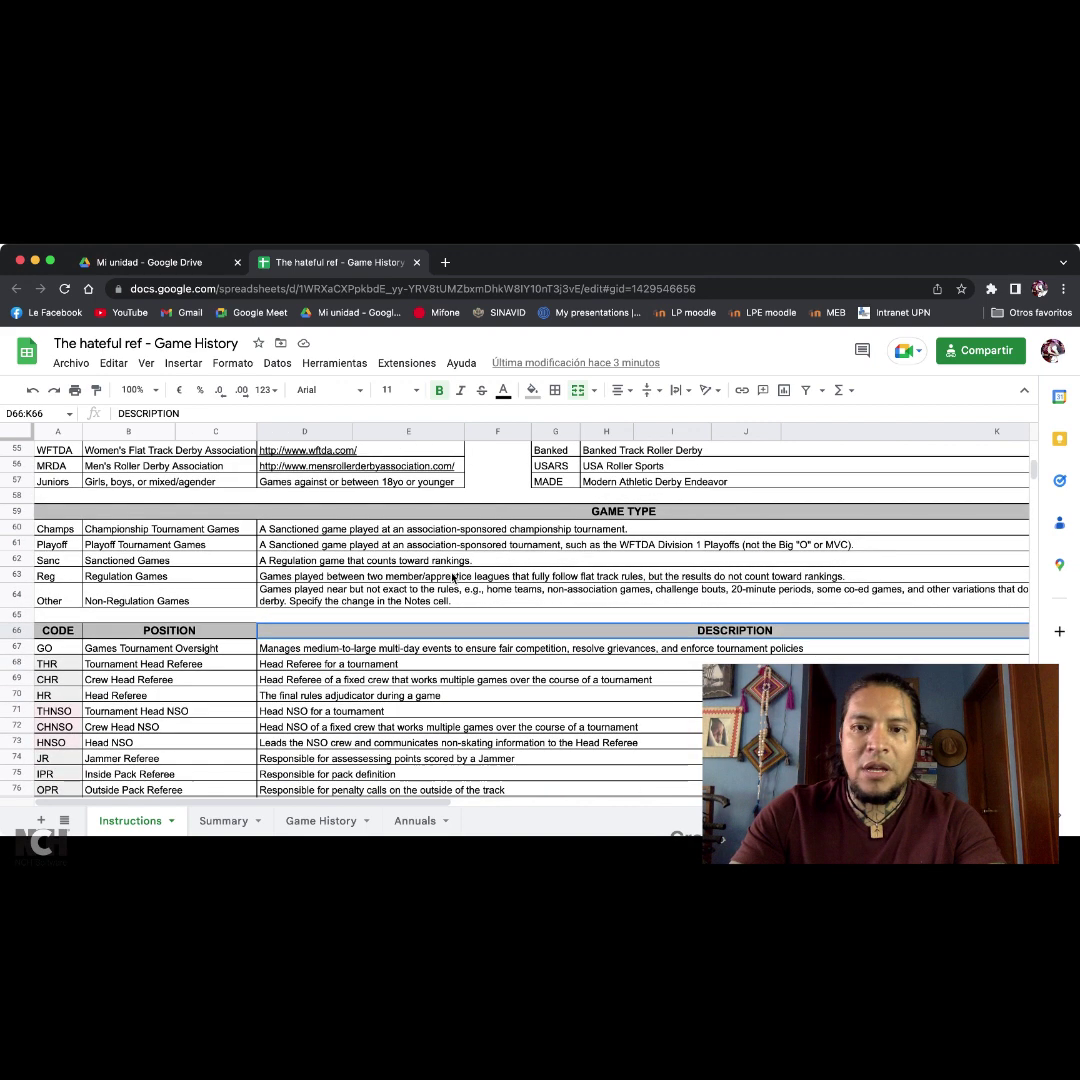
scroll(445, 568, down, 1)
click(374, 484)
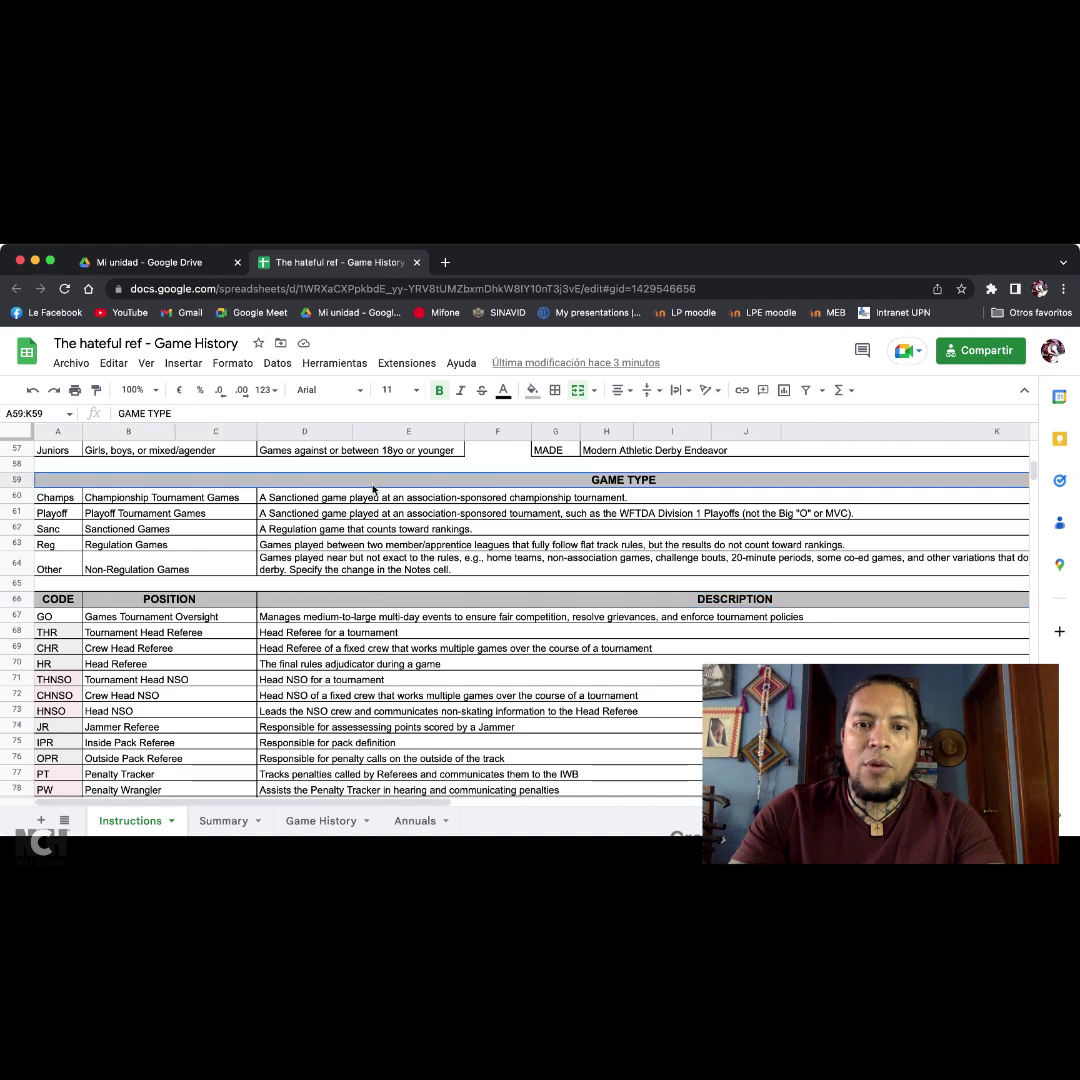
click(365, 597)
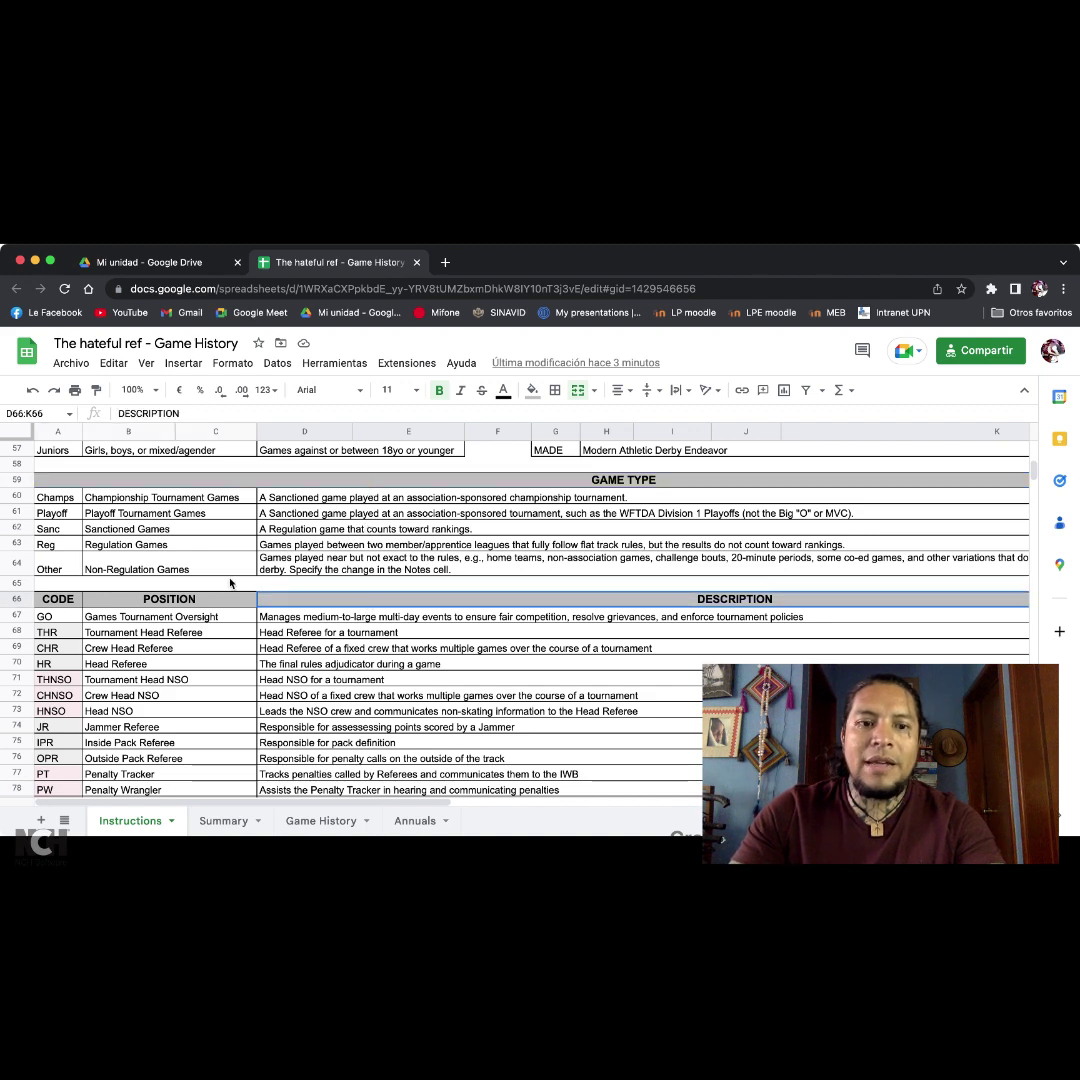
scroll(230, 583, down, 1)
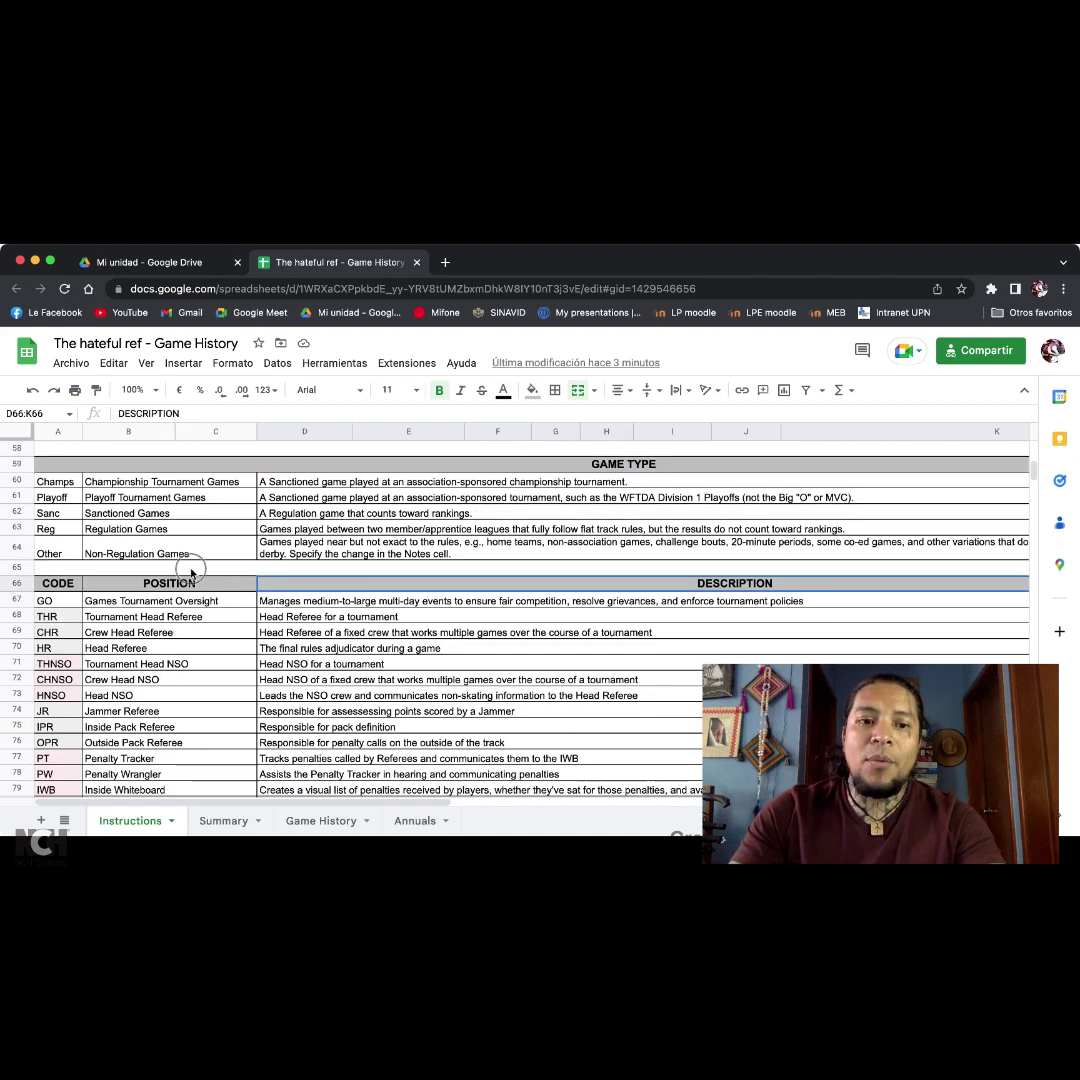
Review the Sanc, Other, Playoff and Reg codes and their definitions in the Game Type table
click(195, 568)
click(57, 514)
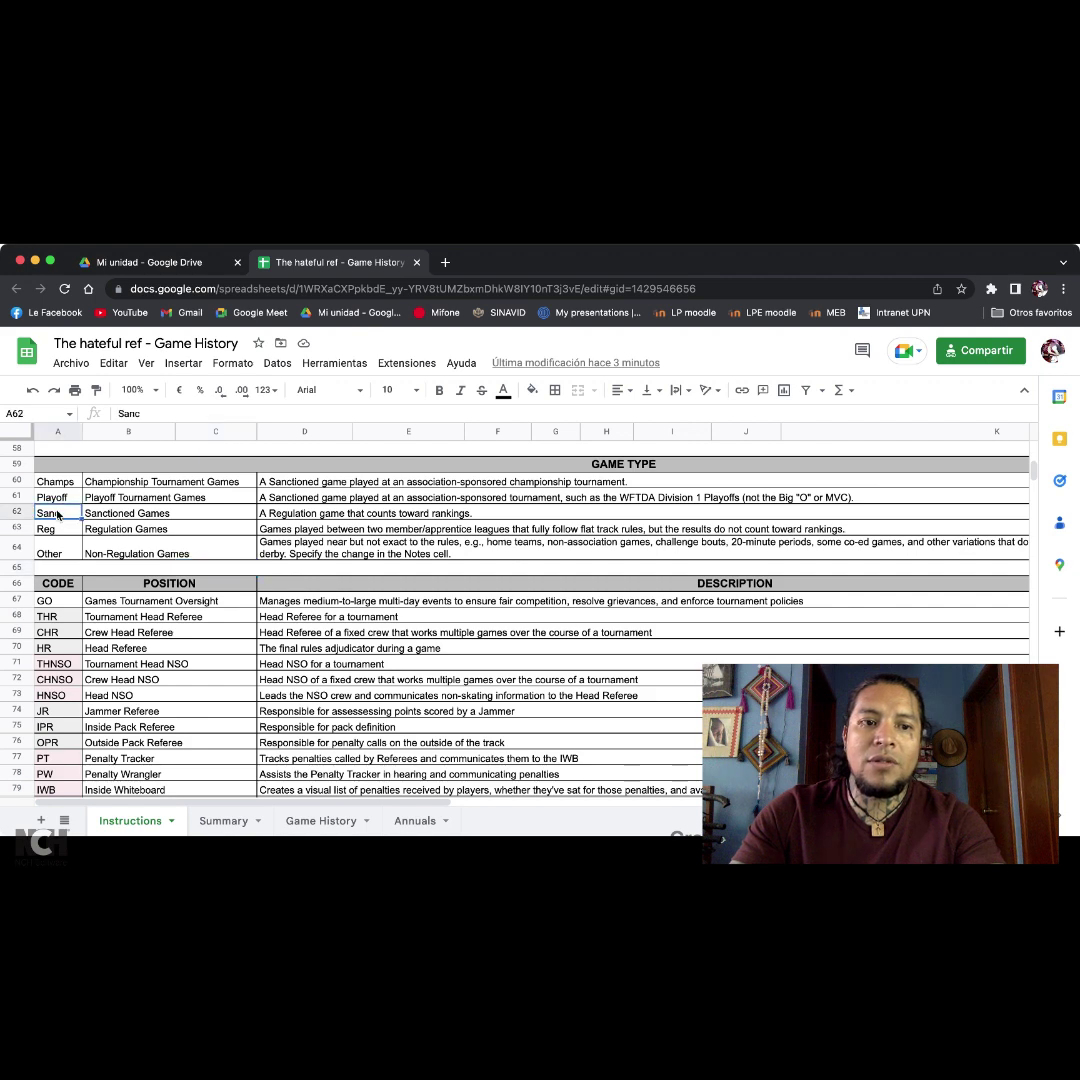
click(66, 553)
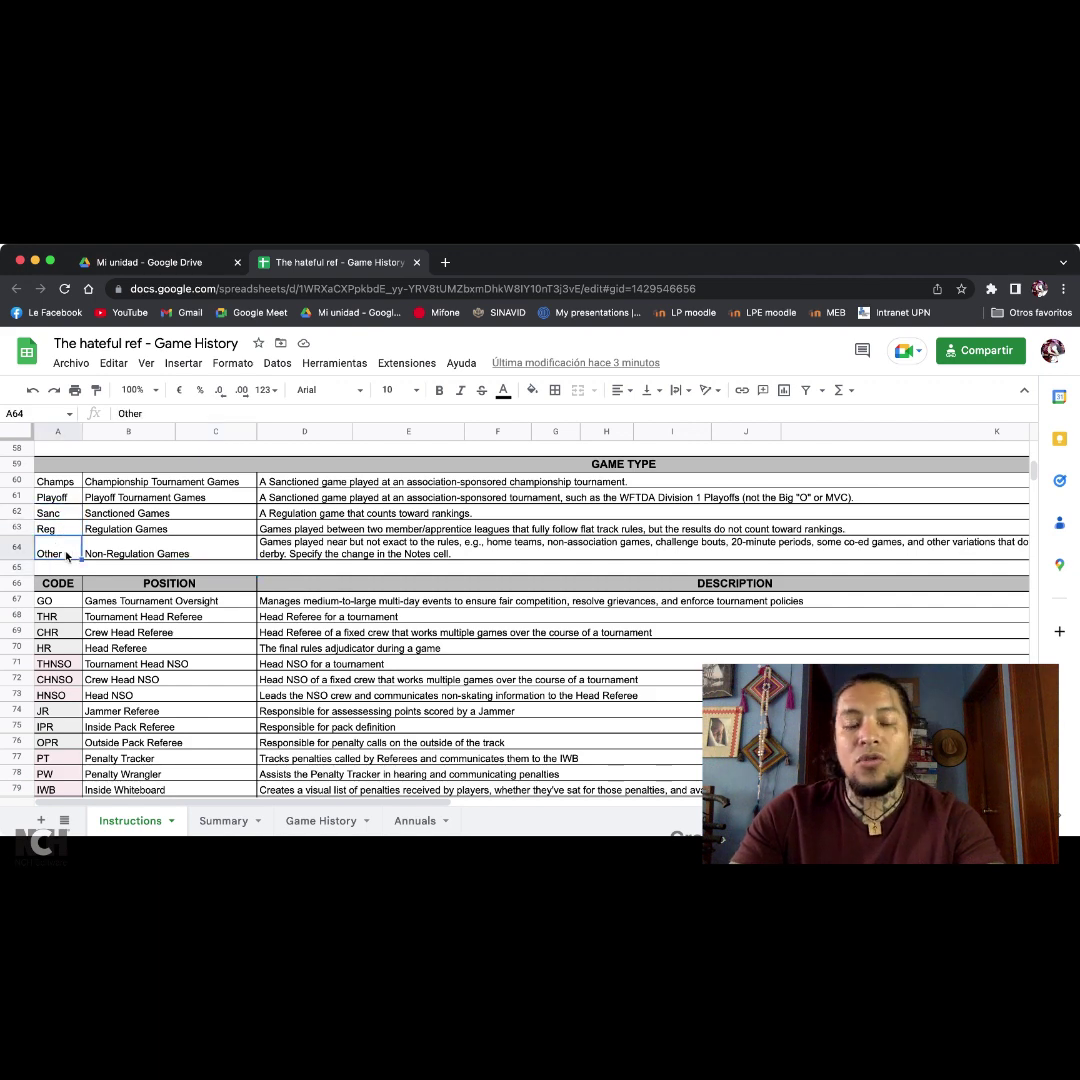
click(77, 501)
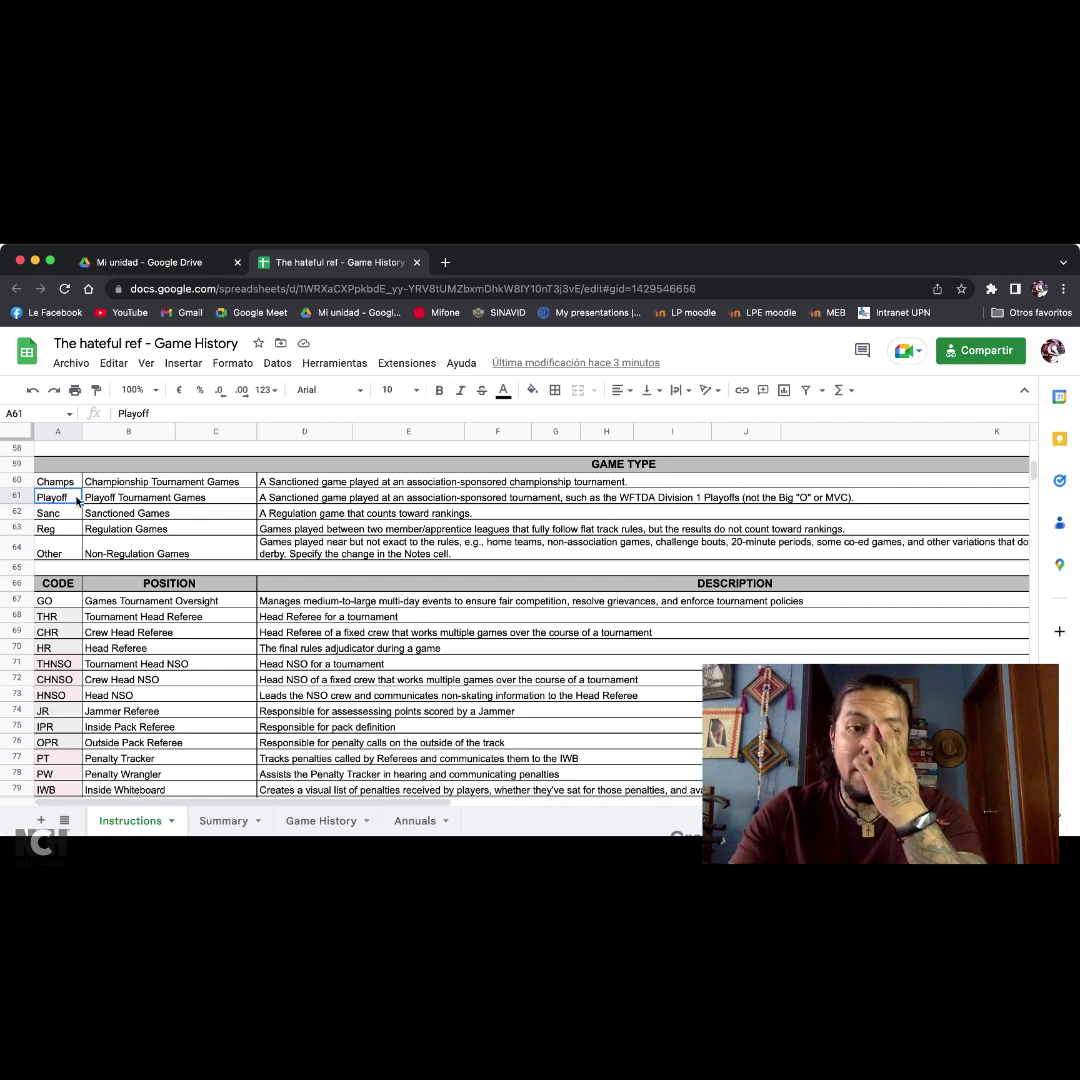
click(75, 517)
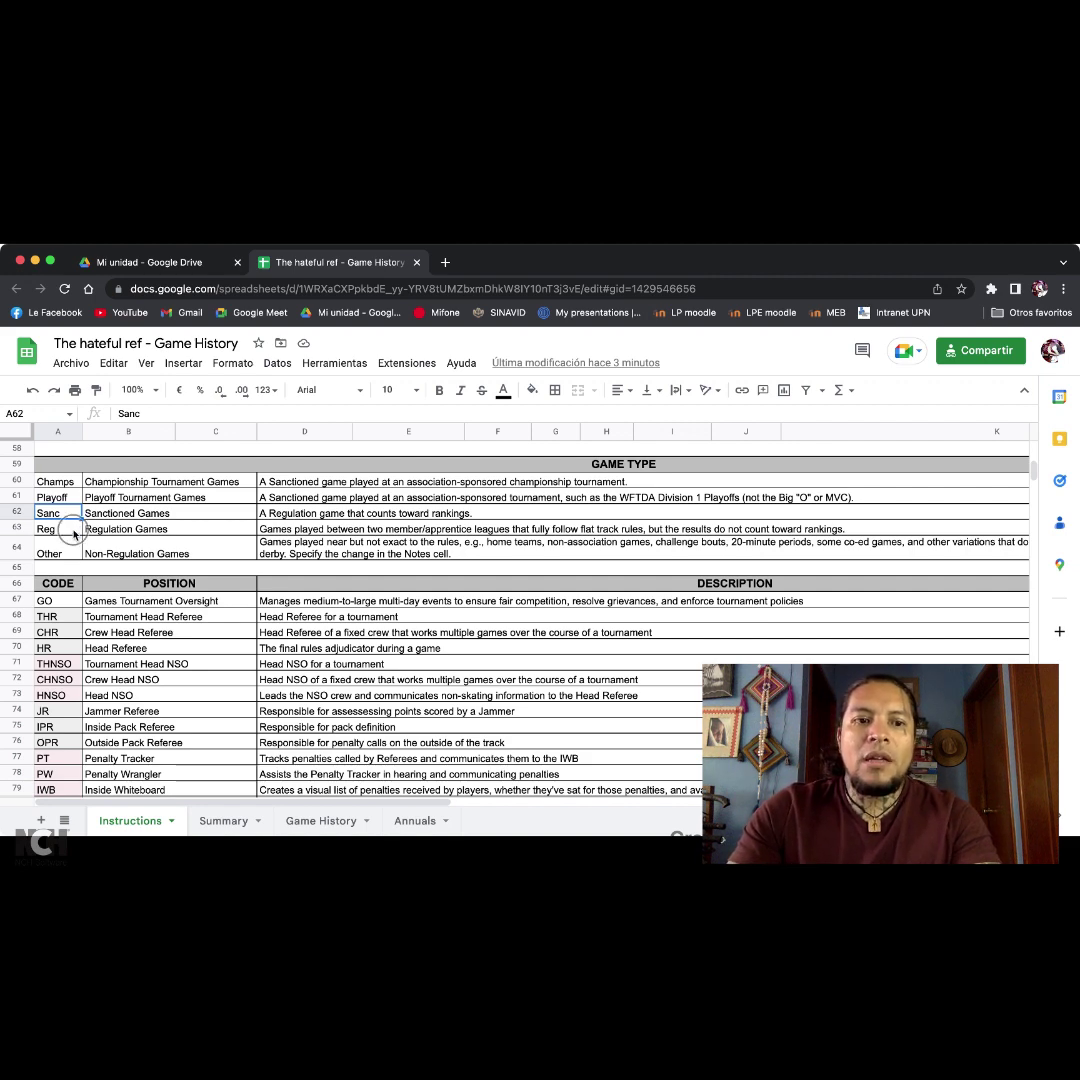
click(73, 534)
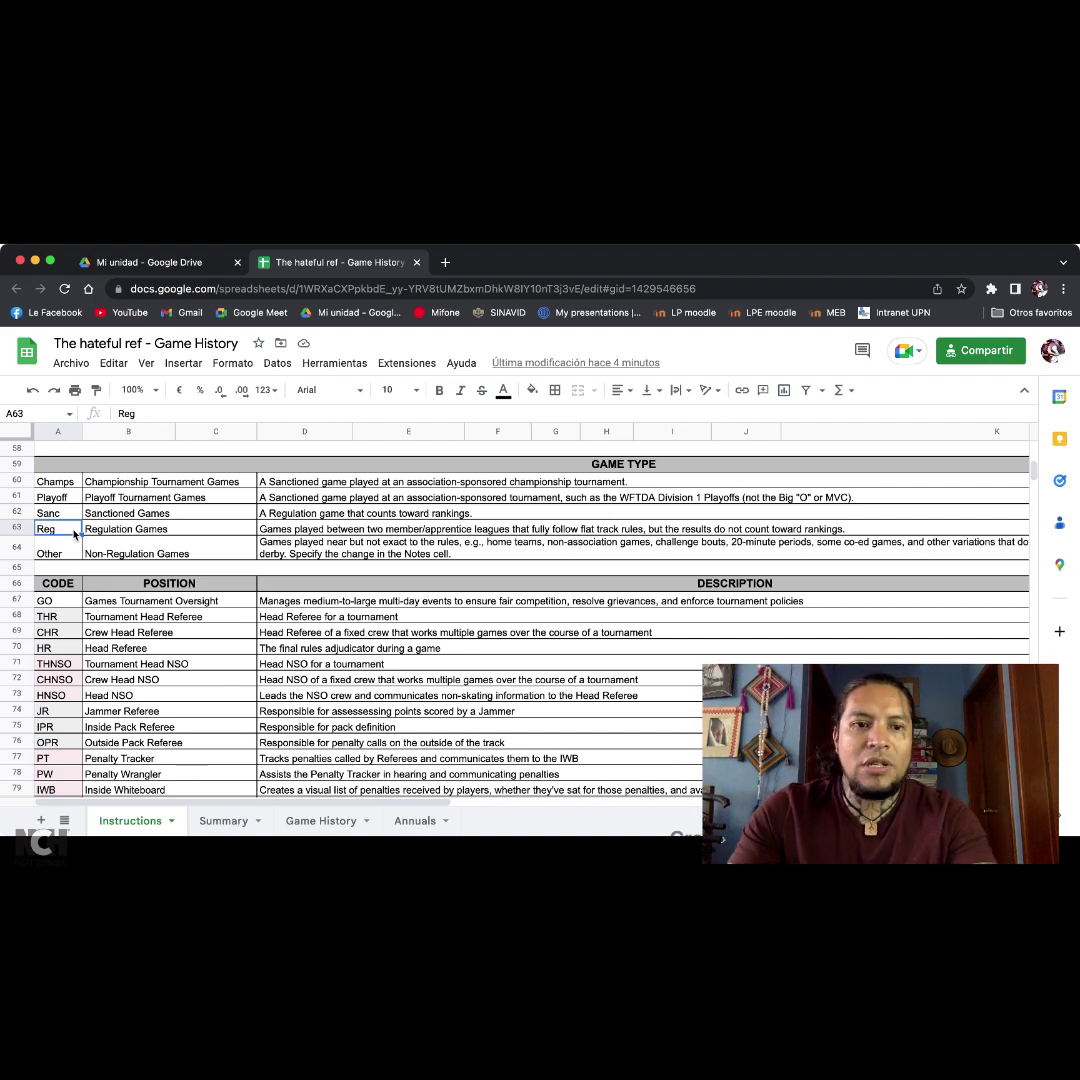
click(73, 557)
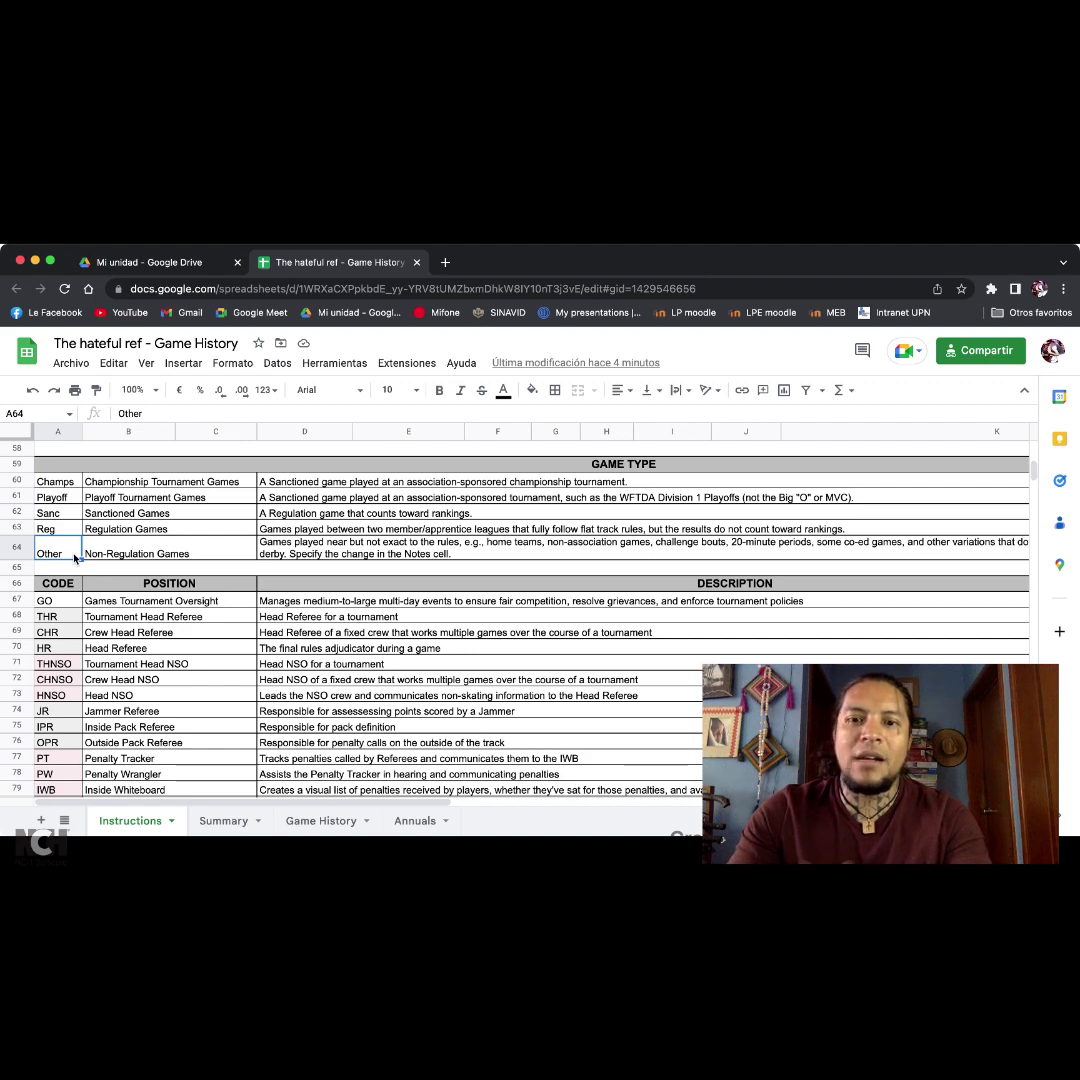
Review the position codes and descriptions from GO to ALTN, including the GO, Jammer Referee and IPR entries
scroll(74, 558, down, 3)
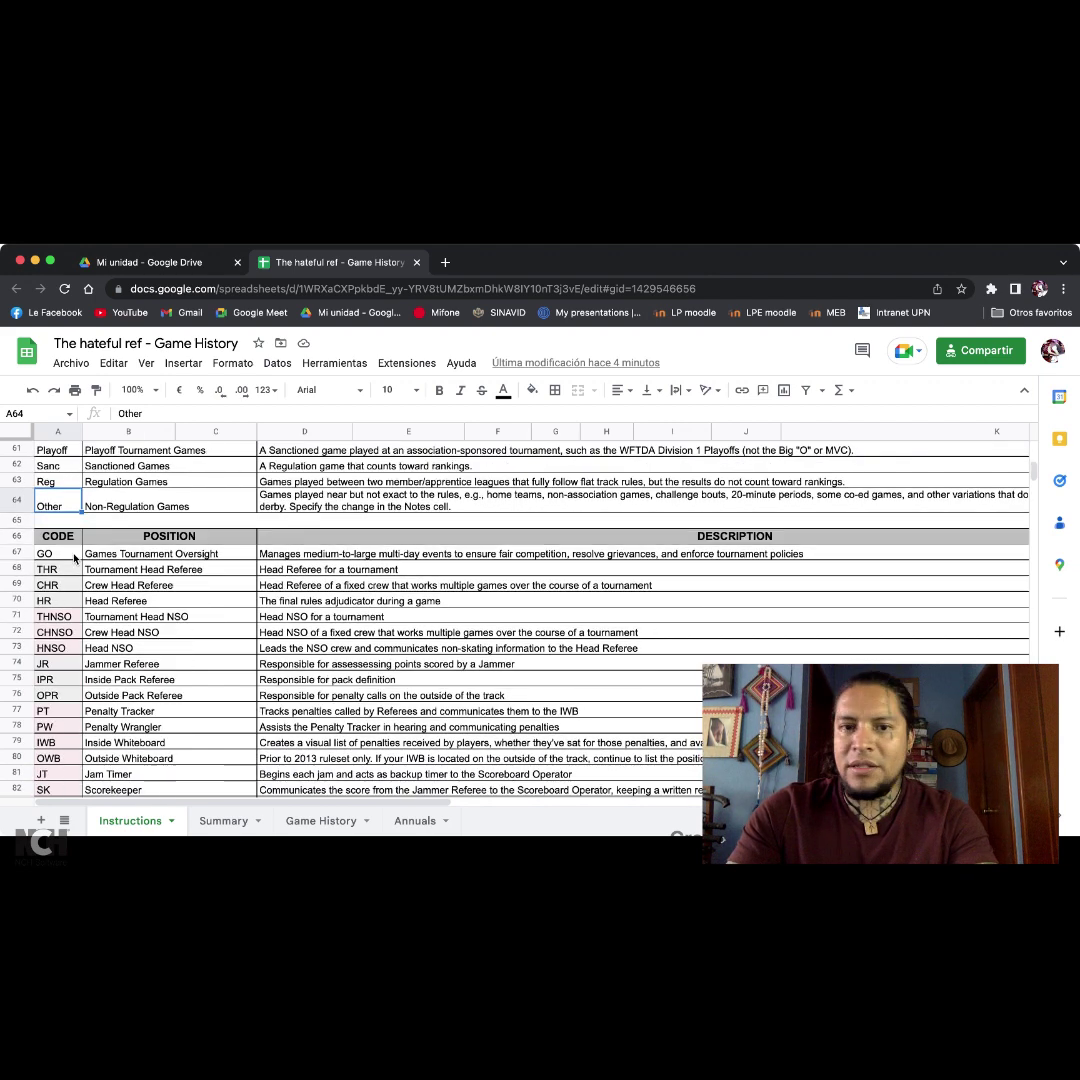
scroll(74, 558, down, 2)
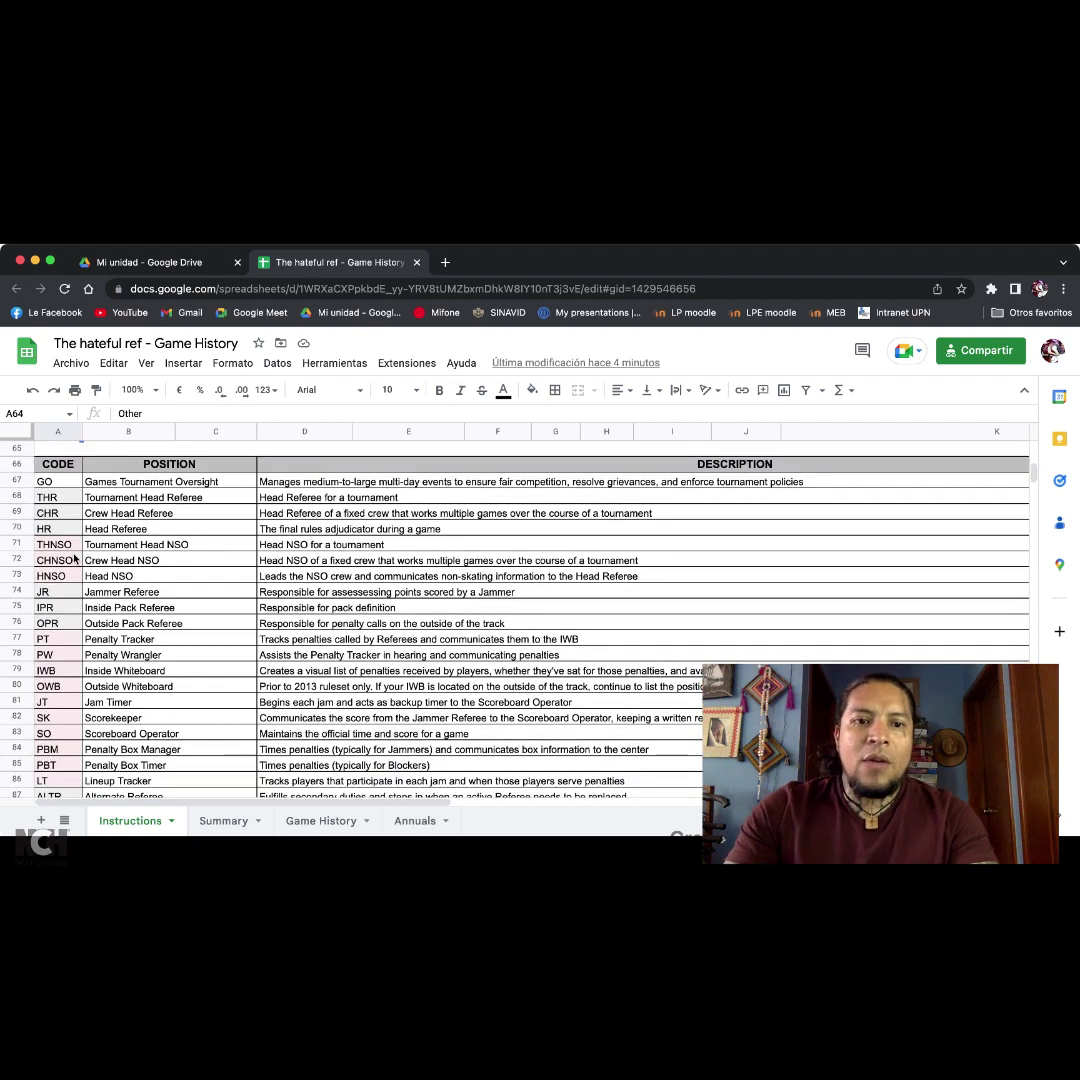
click(62, 479)
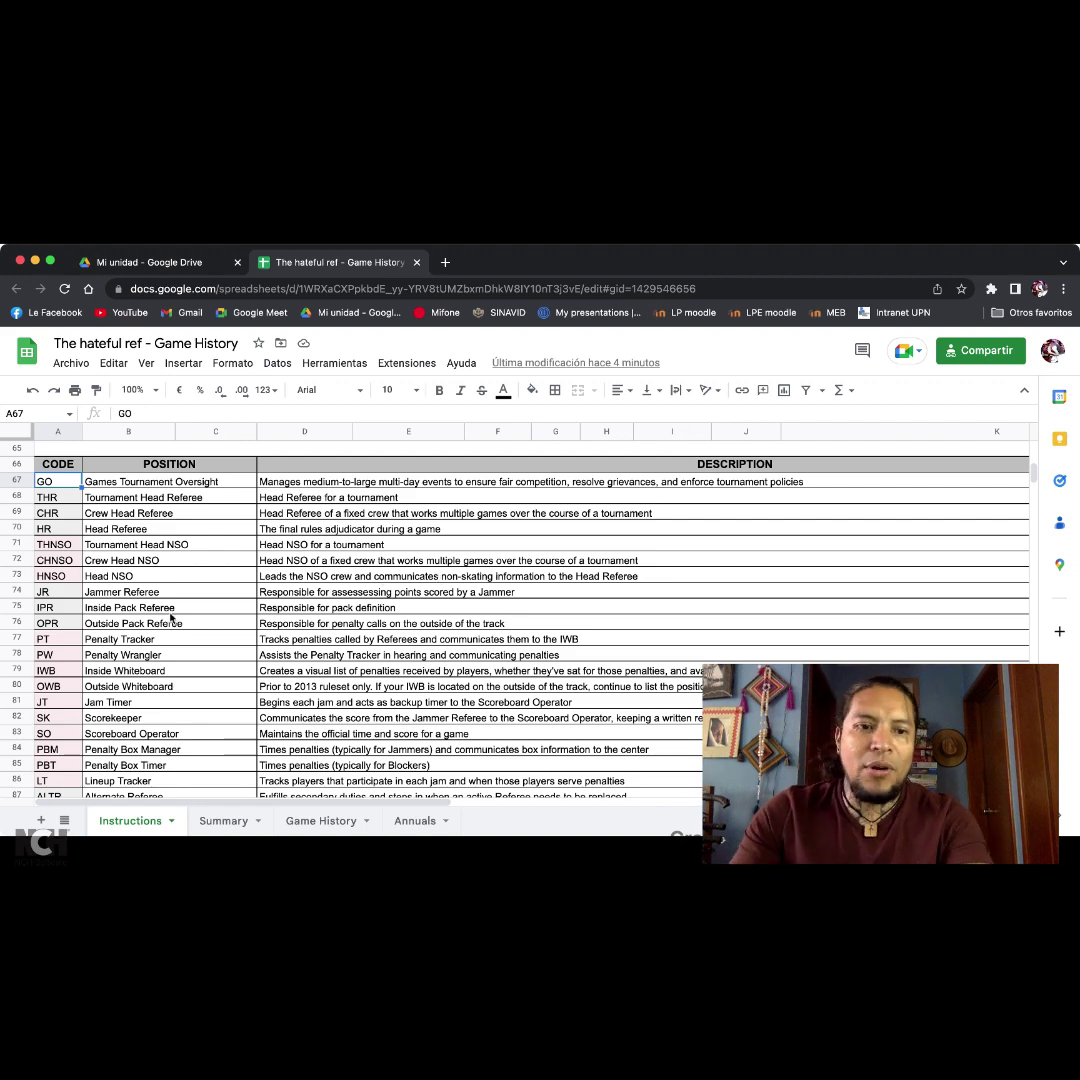
click(134, 592)
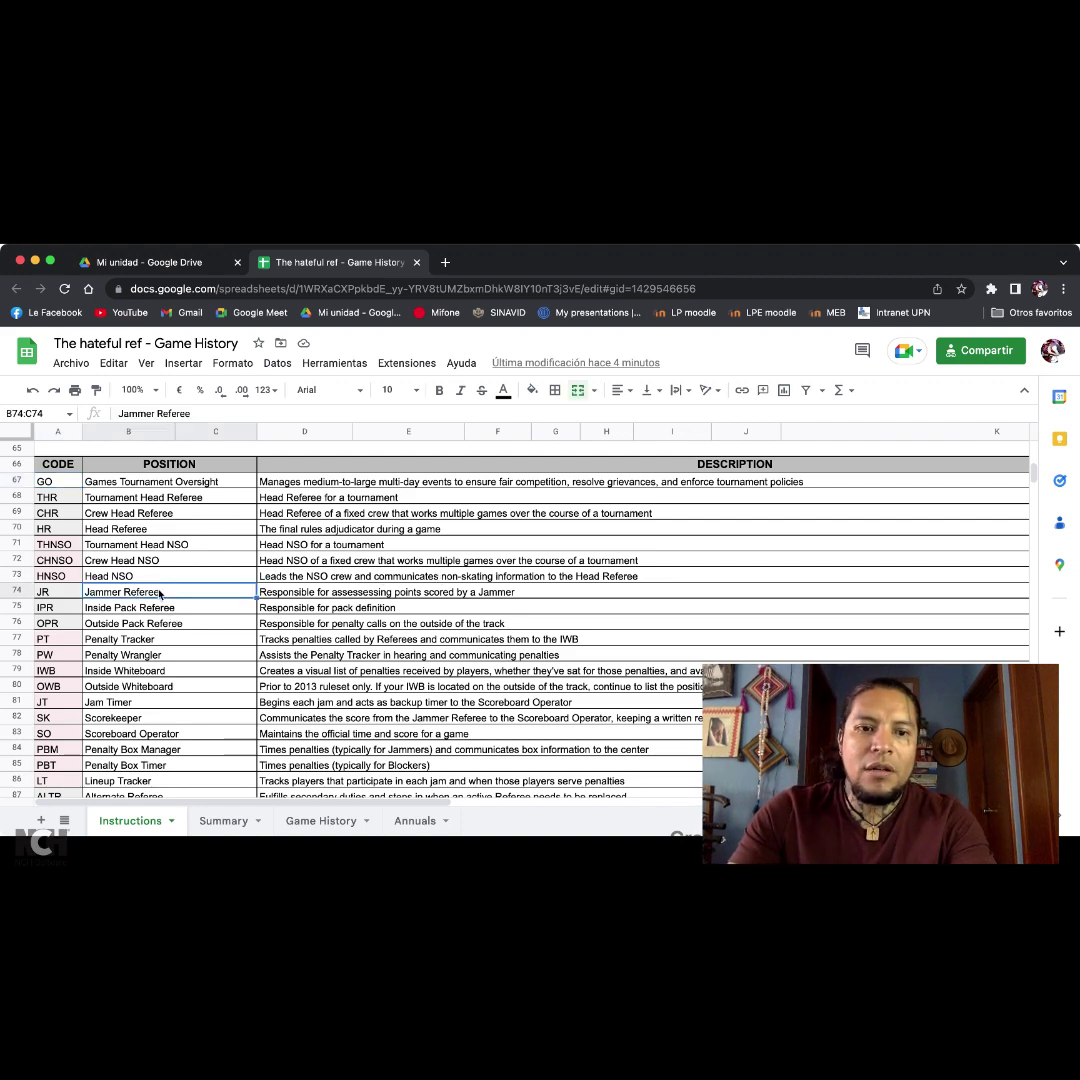
key(Right)
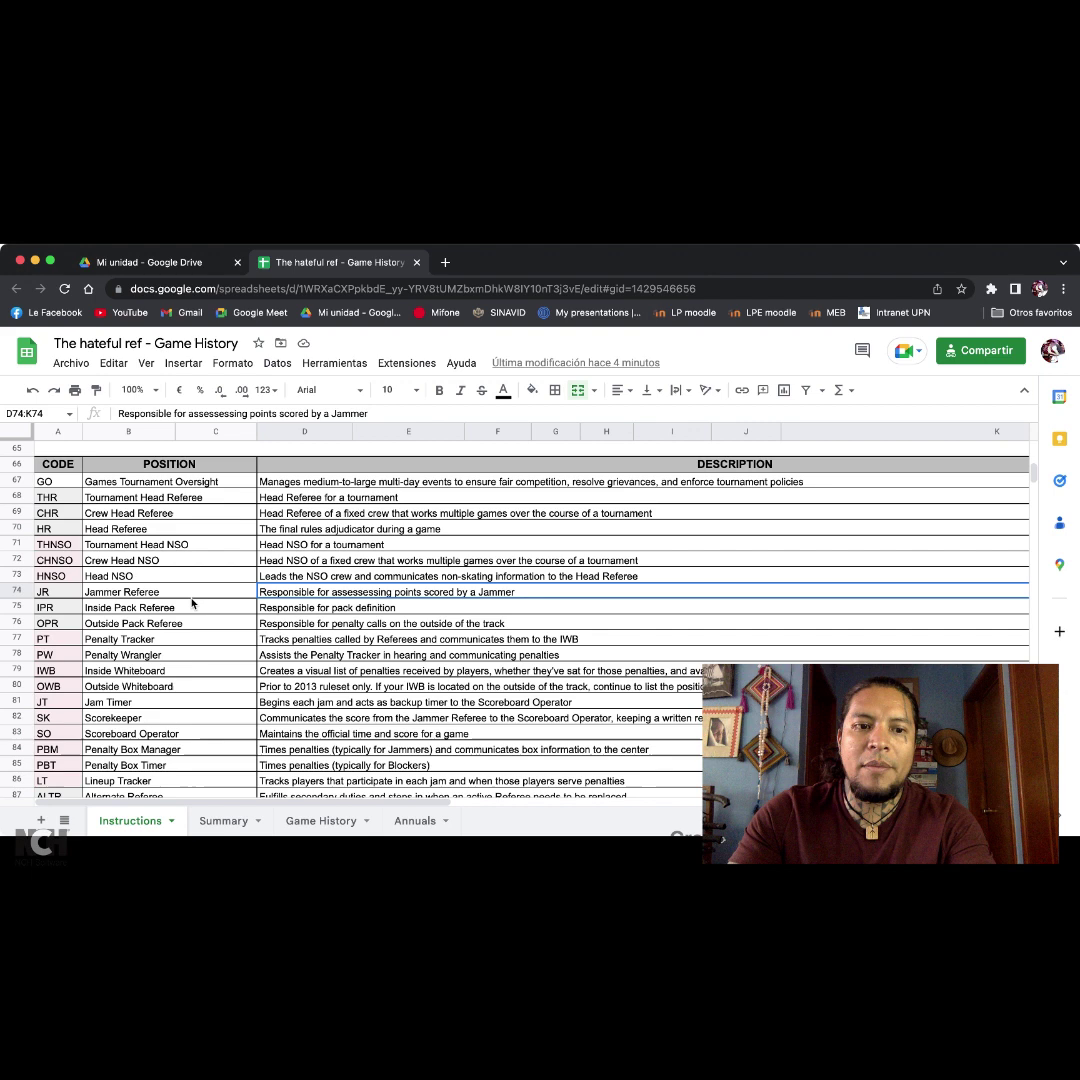
click(110, 609)
click(52, 608)
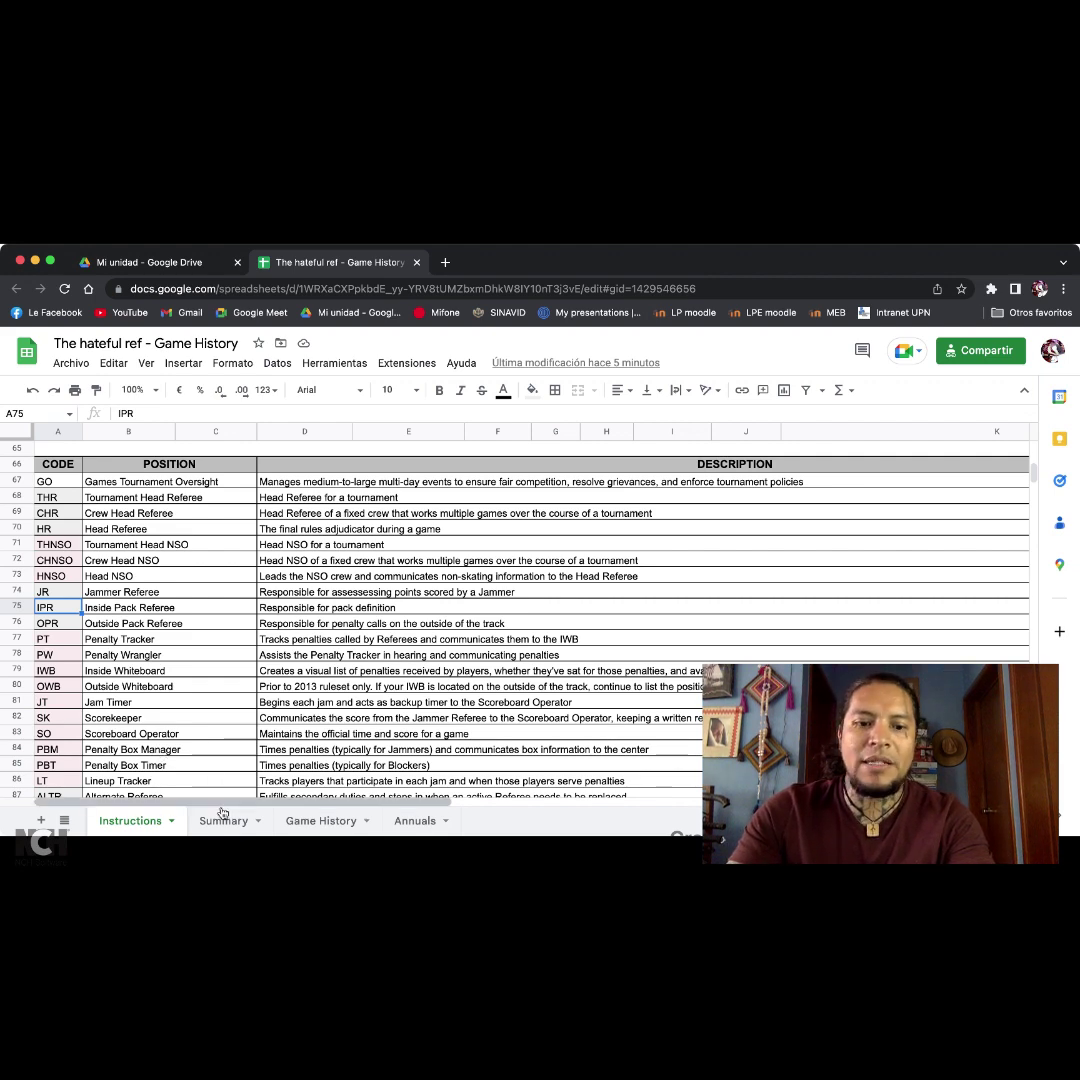
scroll(245, 727, up, 3)
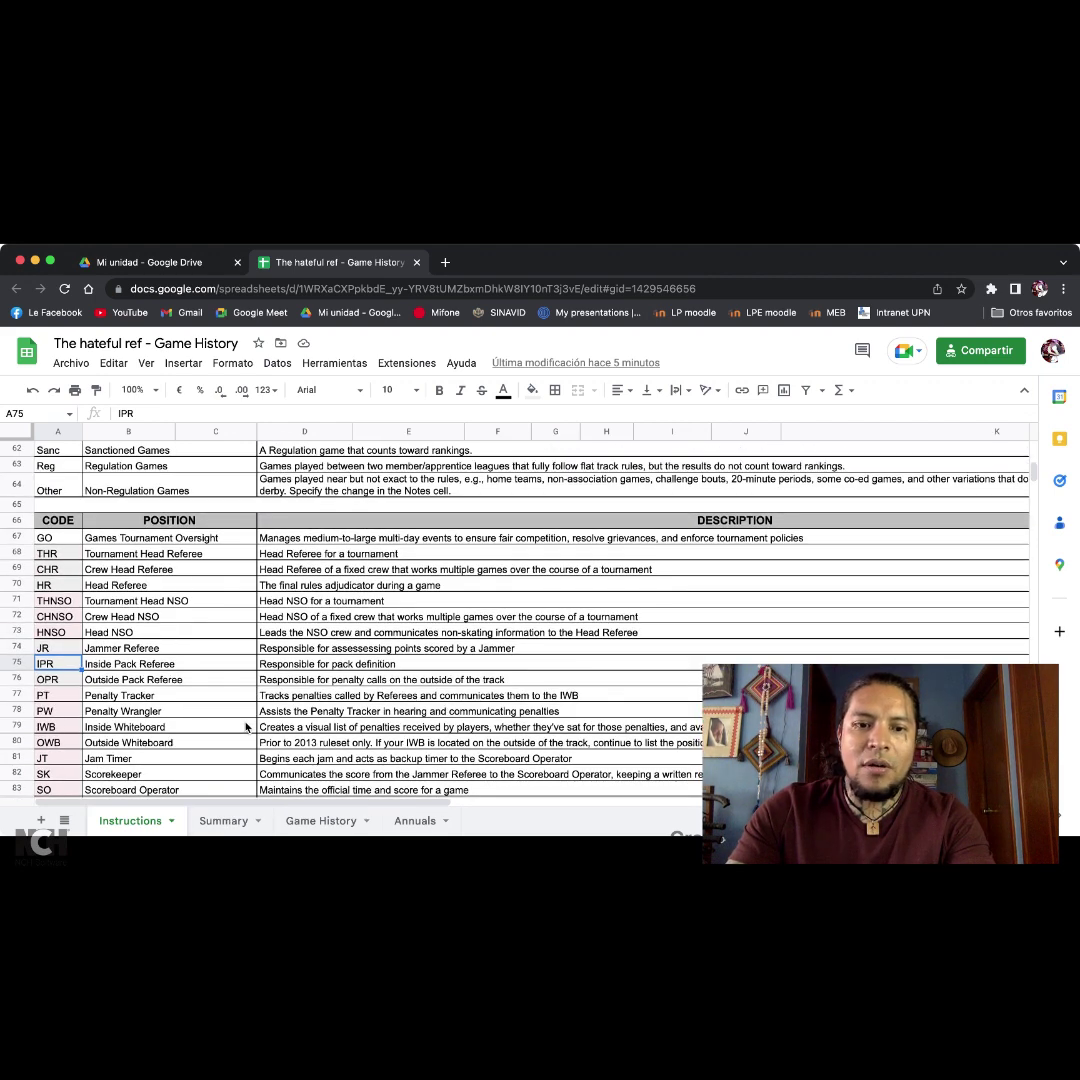
scroll(245, 727, down, 5)
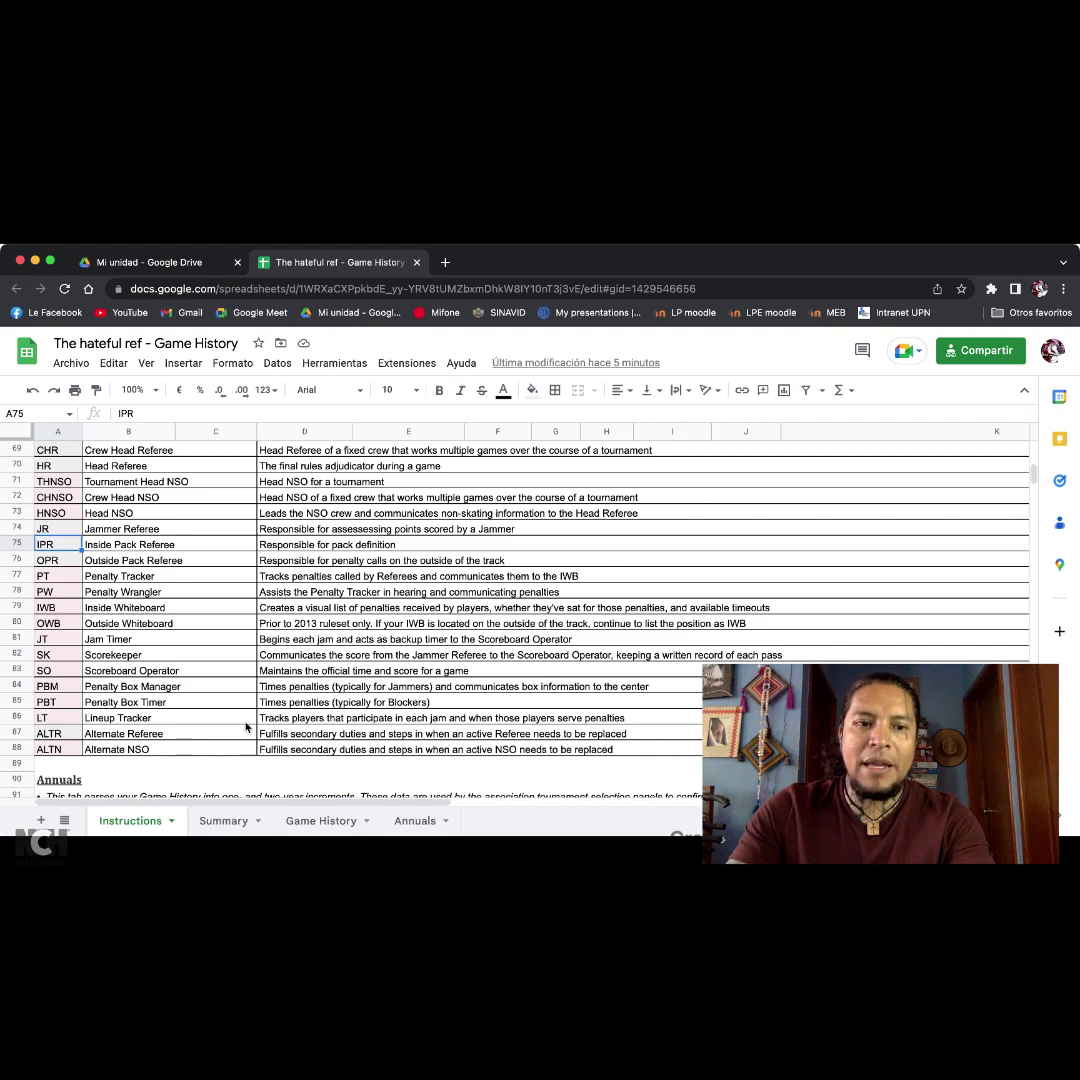
scroll(245, 727, up, 3)
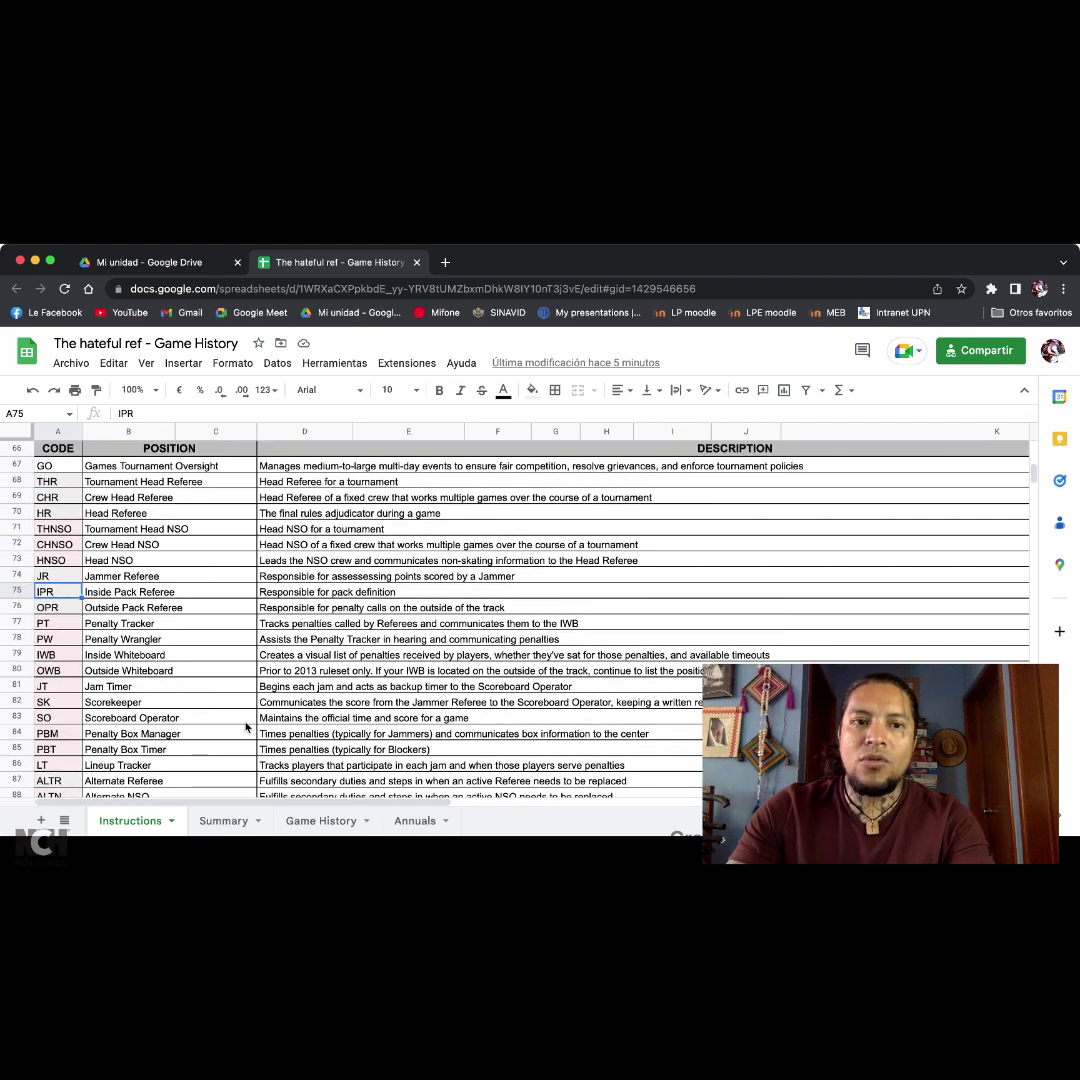
scroll(245, 727, up, 3)
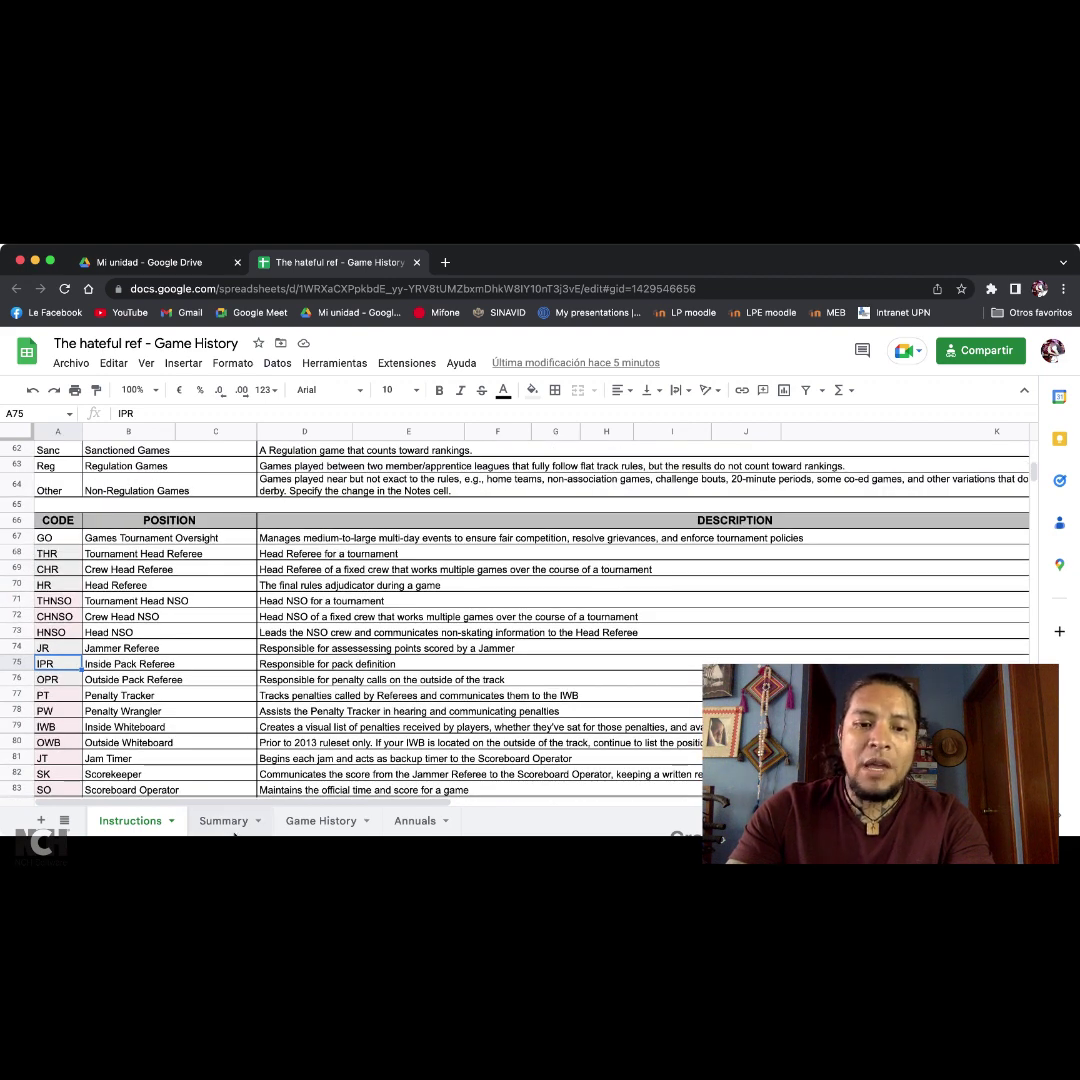
Open the Summary sheet and review the Officiating Since, Today's Date, legal name and derby name fields
click(224, 821)
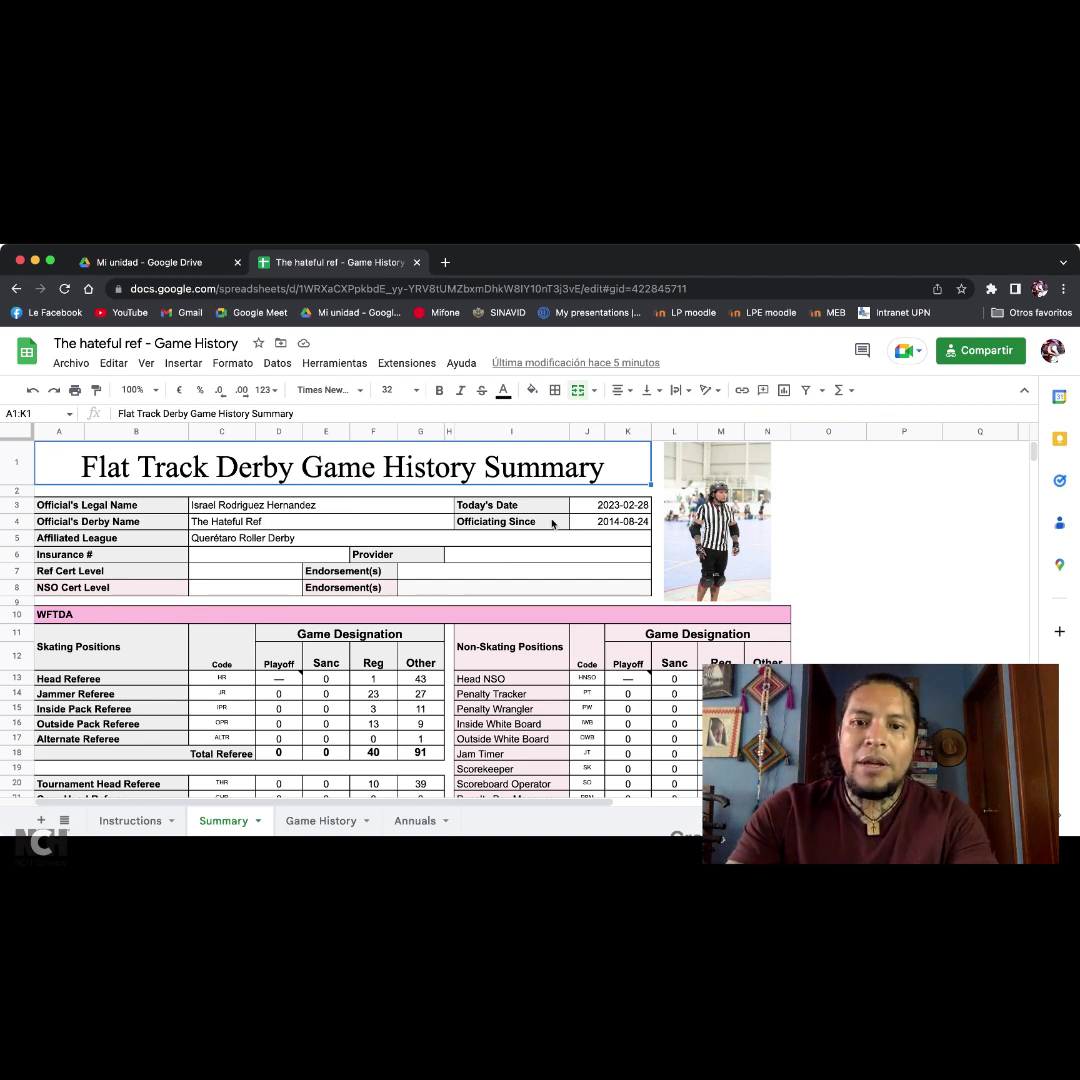
click(607, 521)
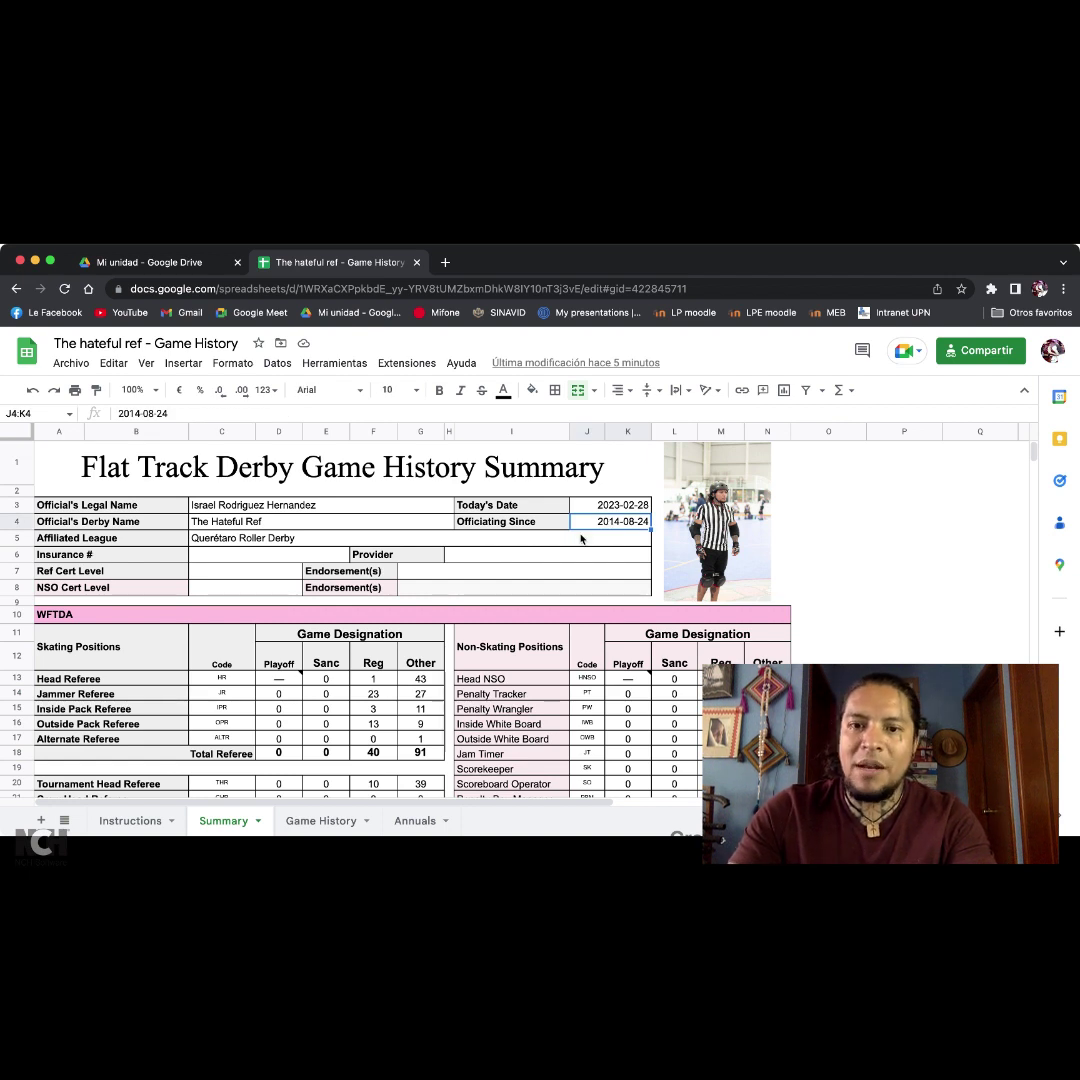
click(551, 524)
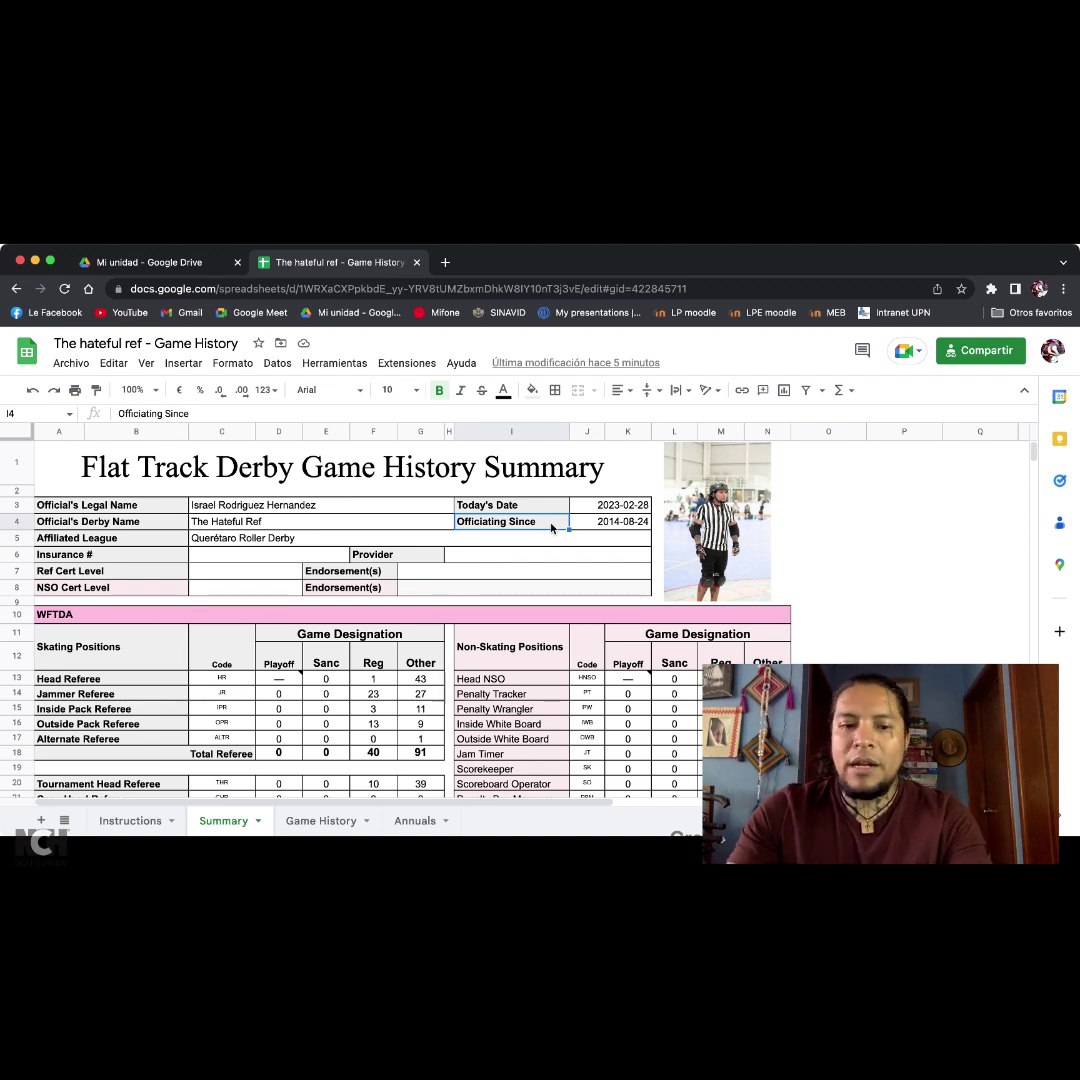
click(605, 520)
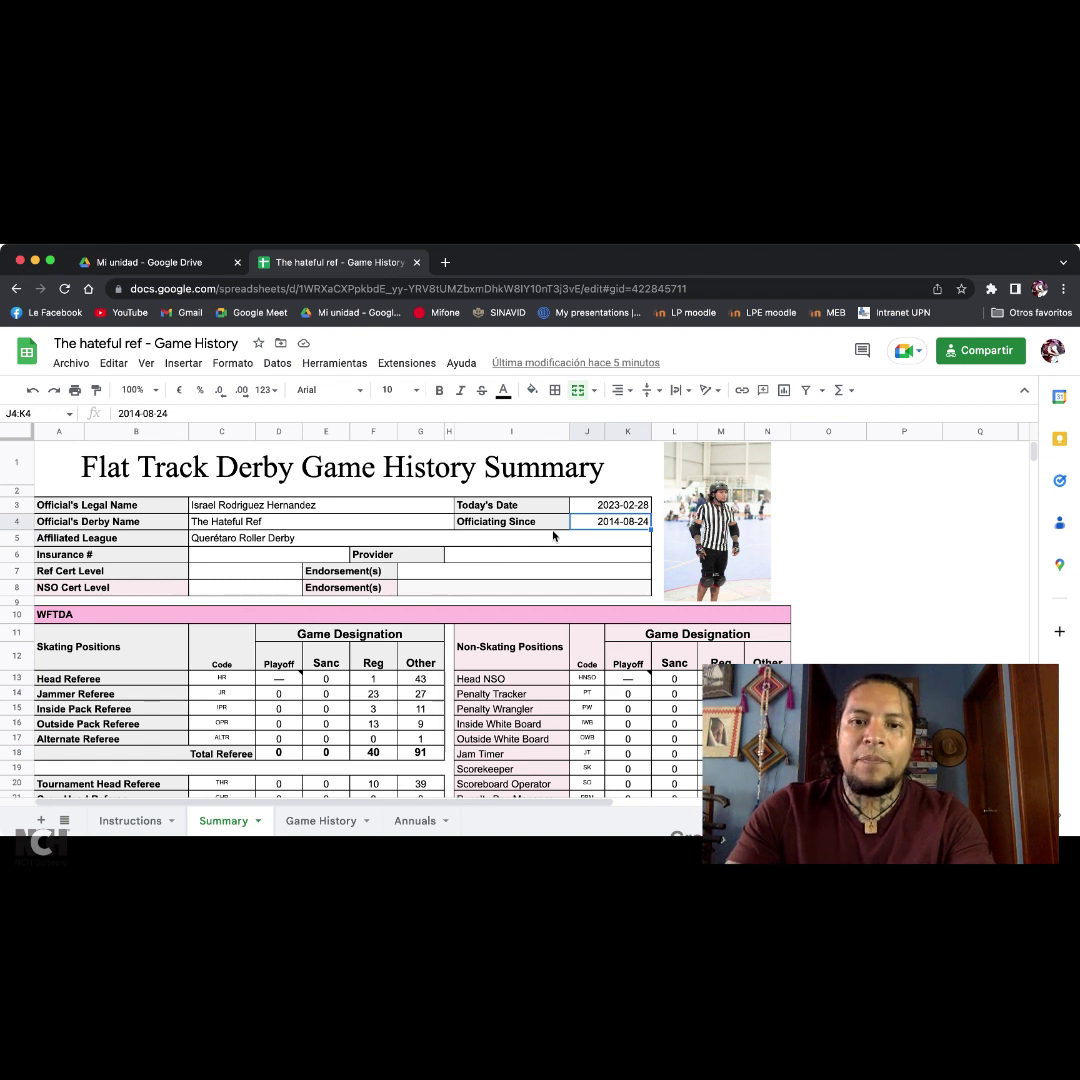
click(561, 507)
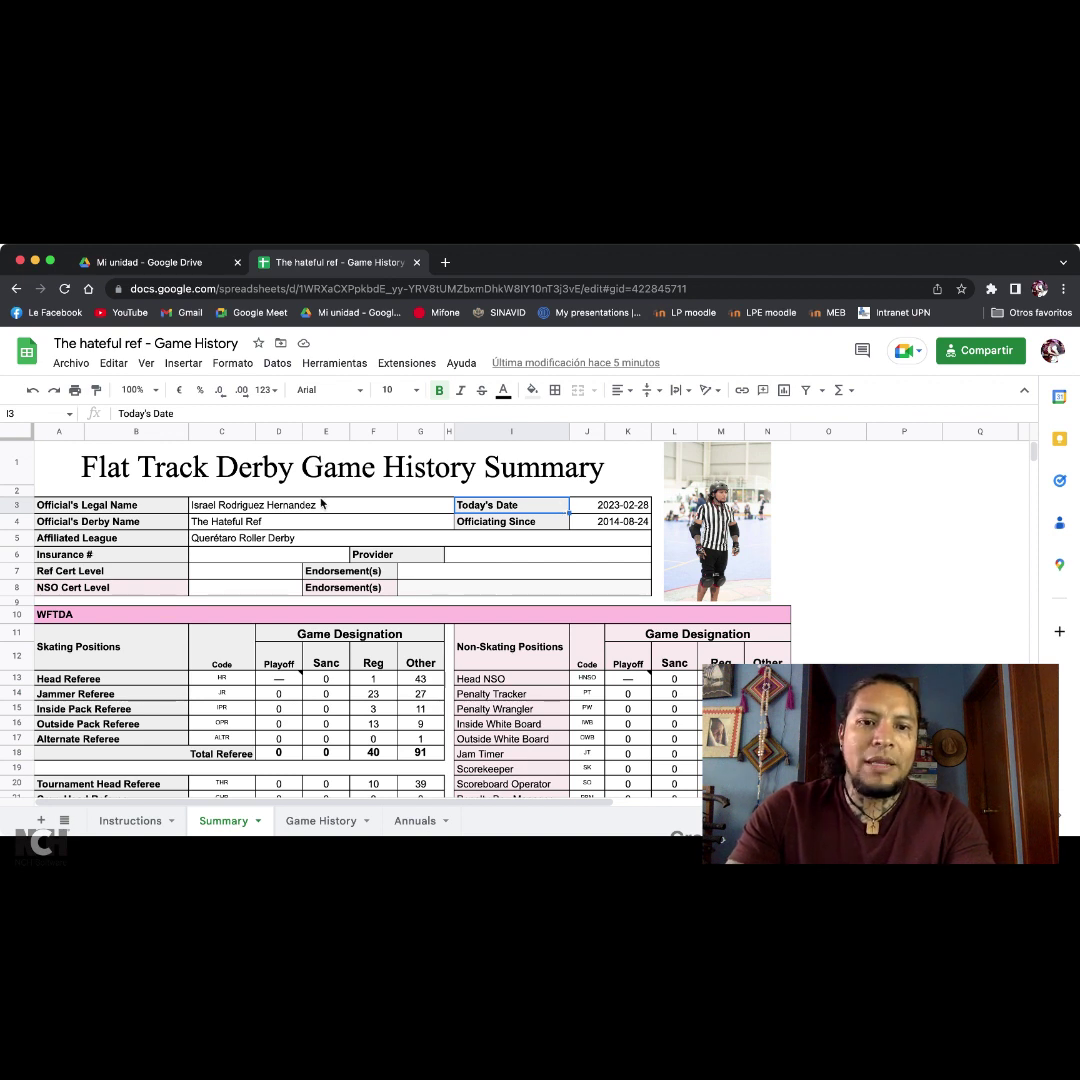
click(291, 510)
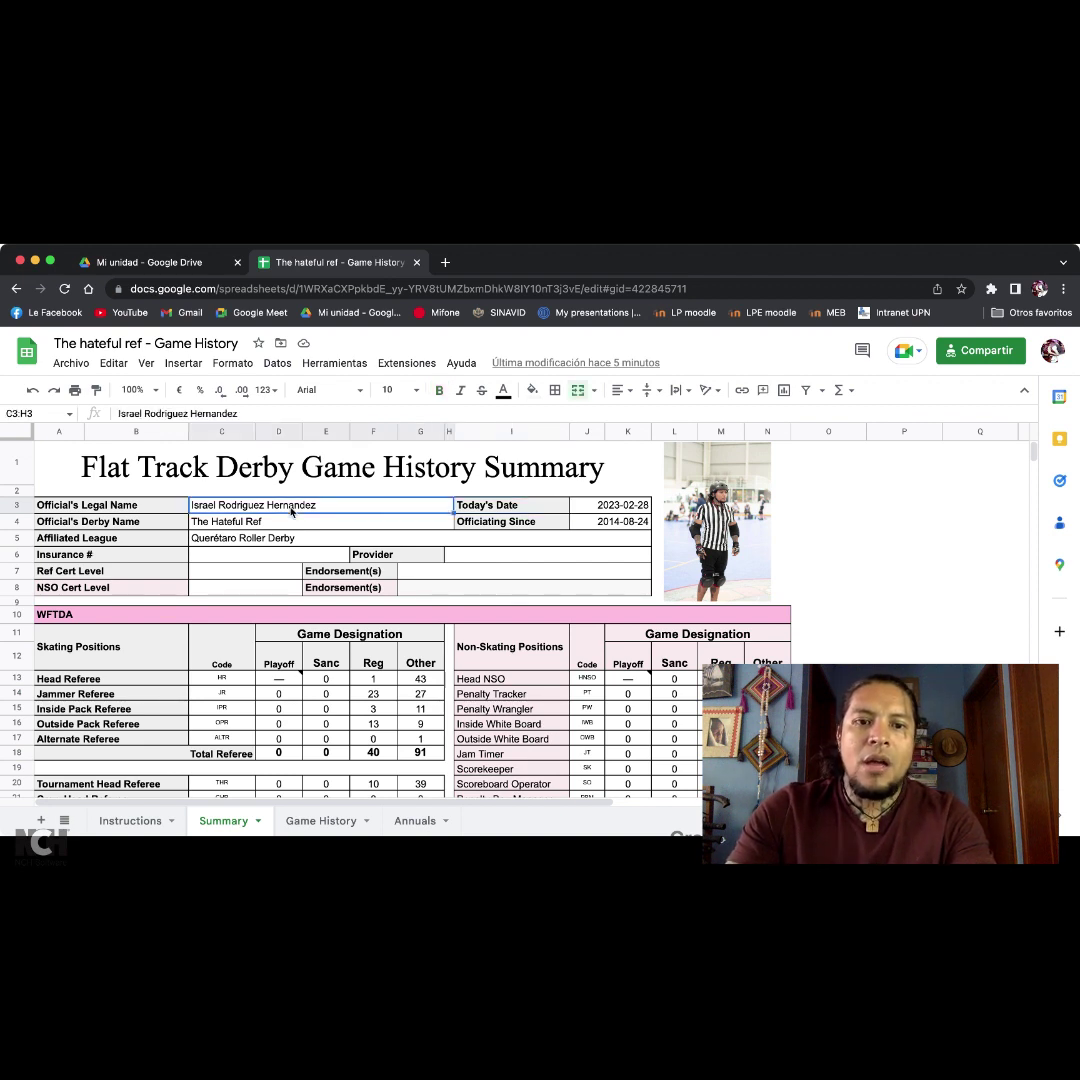
click(280, 522)
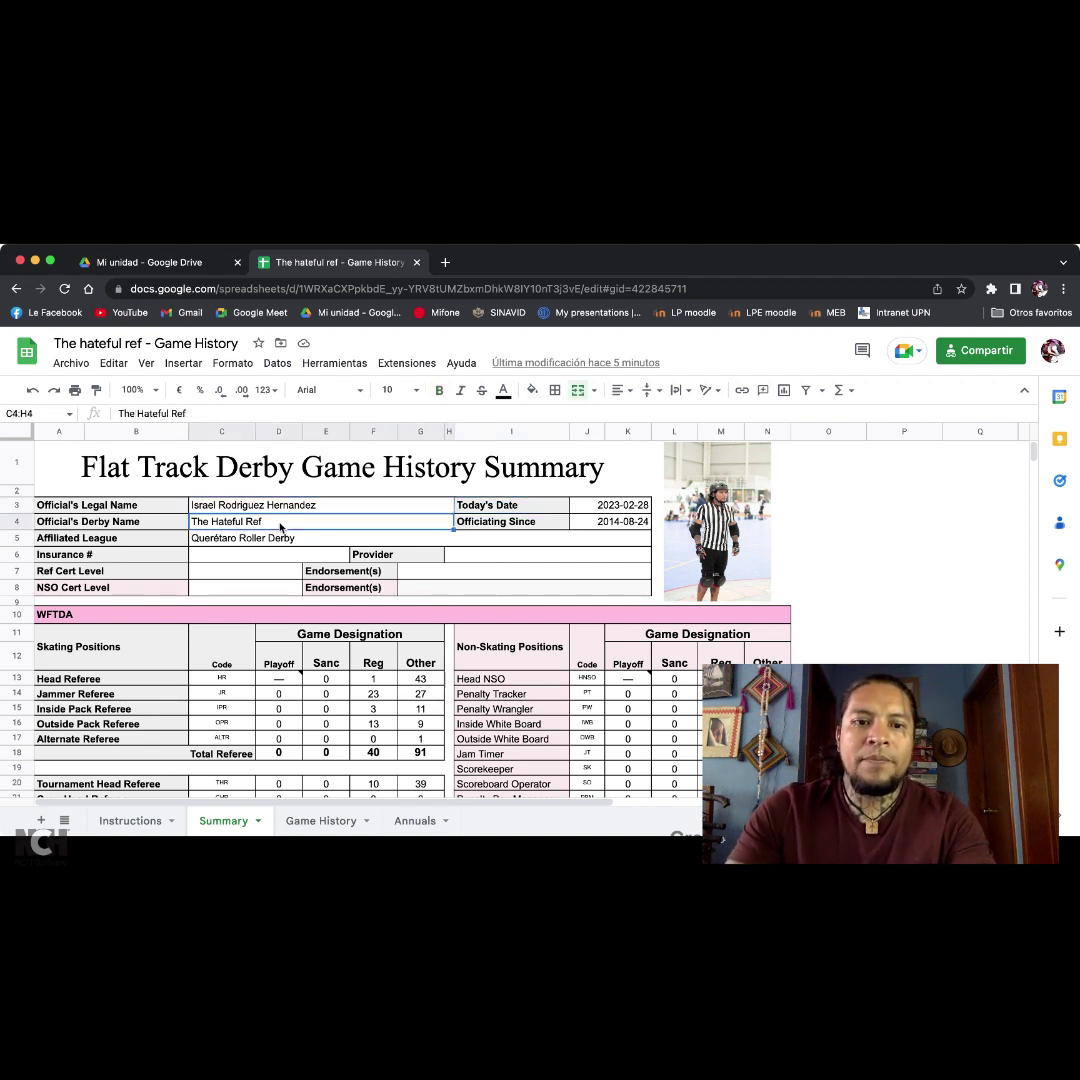
Review the Affiliated League, insurance Provider, Ref Cert Level and NSO Cert Level fields on the Summary sheet
click(277, 540)
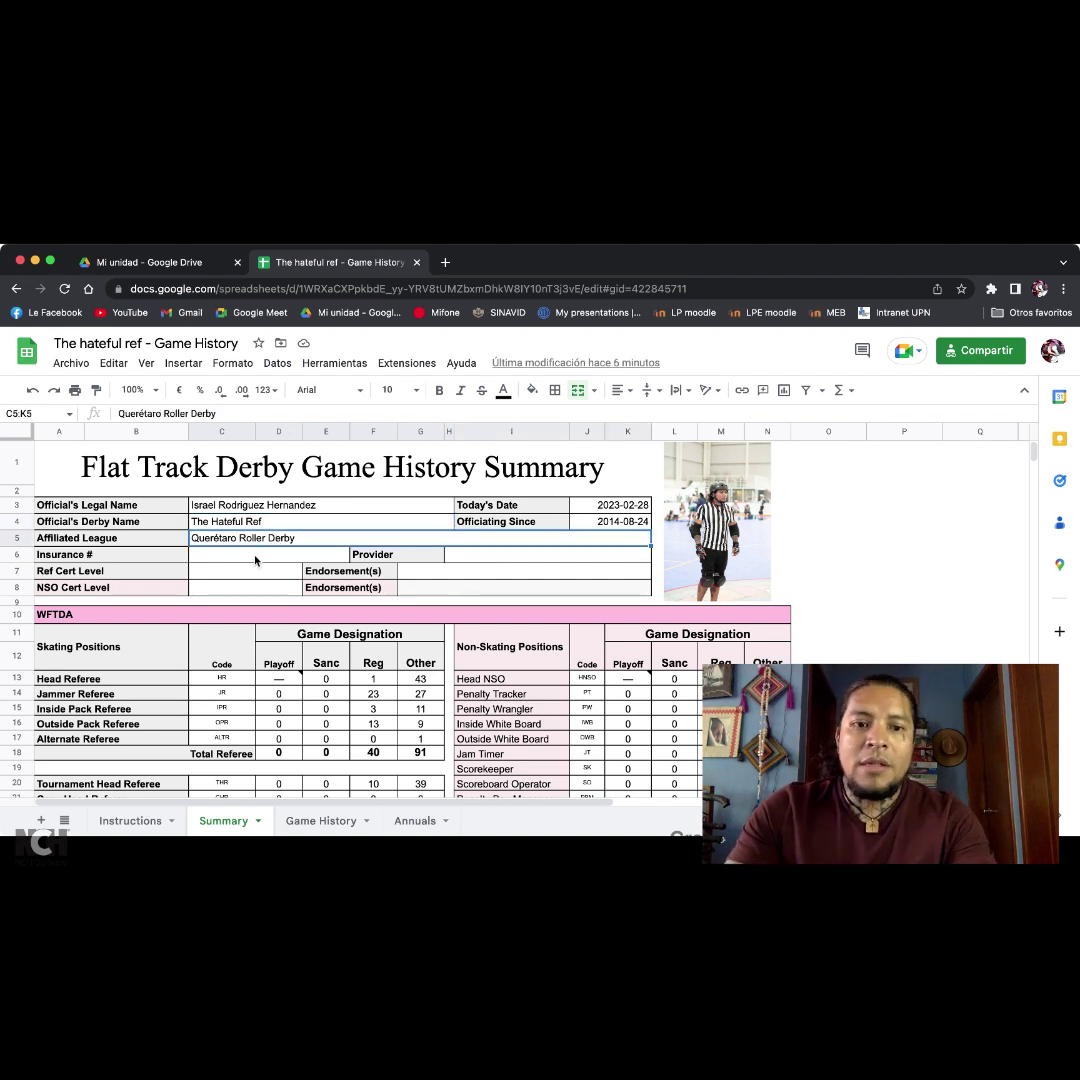
click(526, 559)
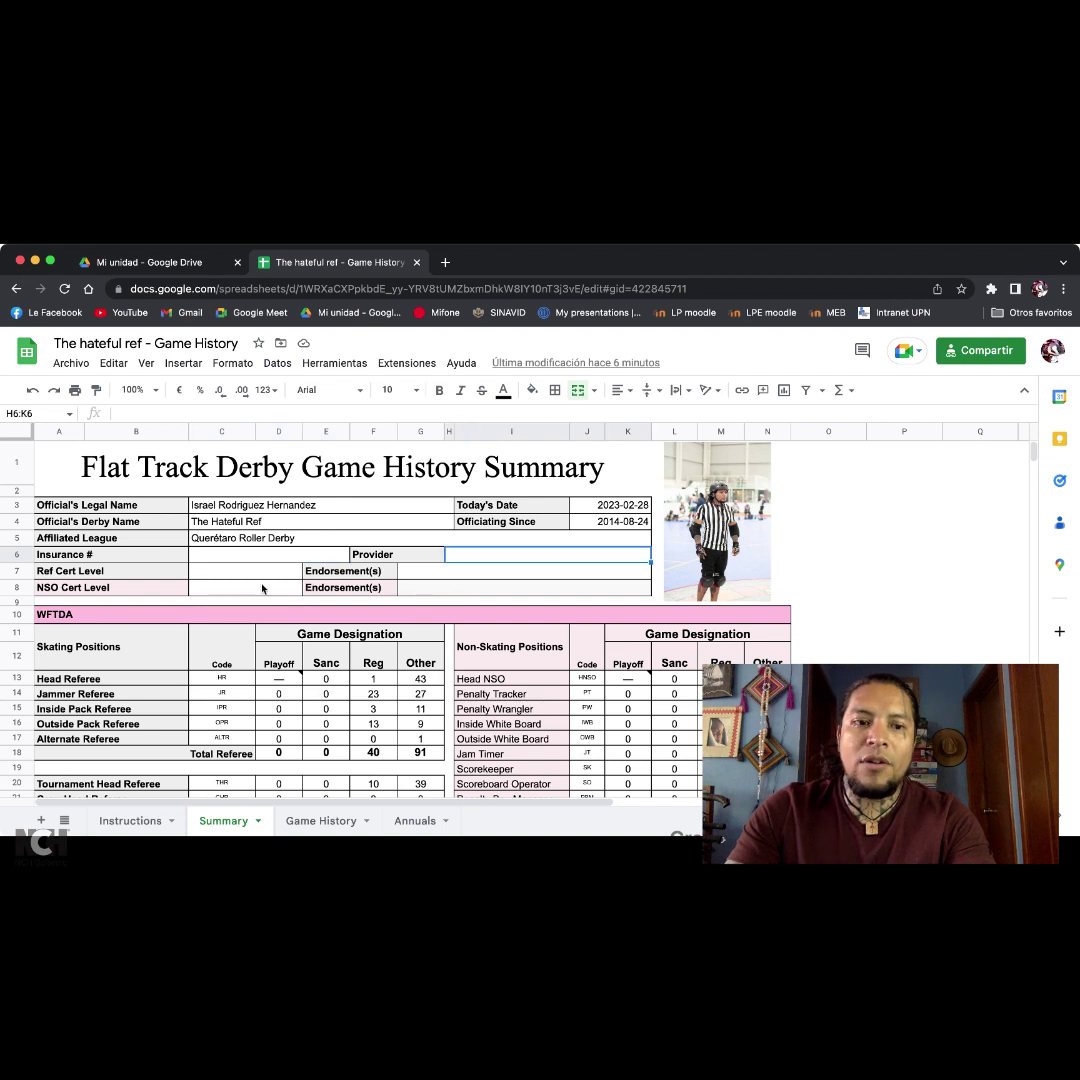
click(212, 572)
click(213, 588)
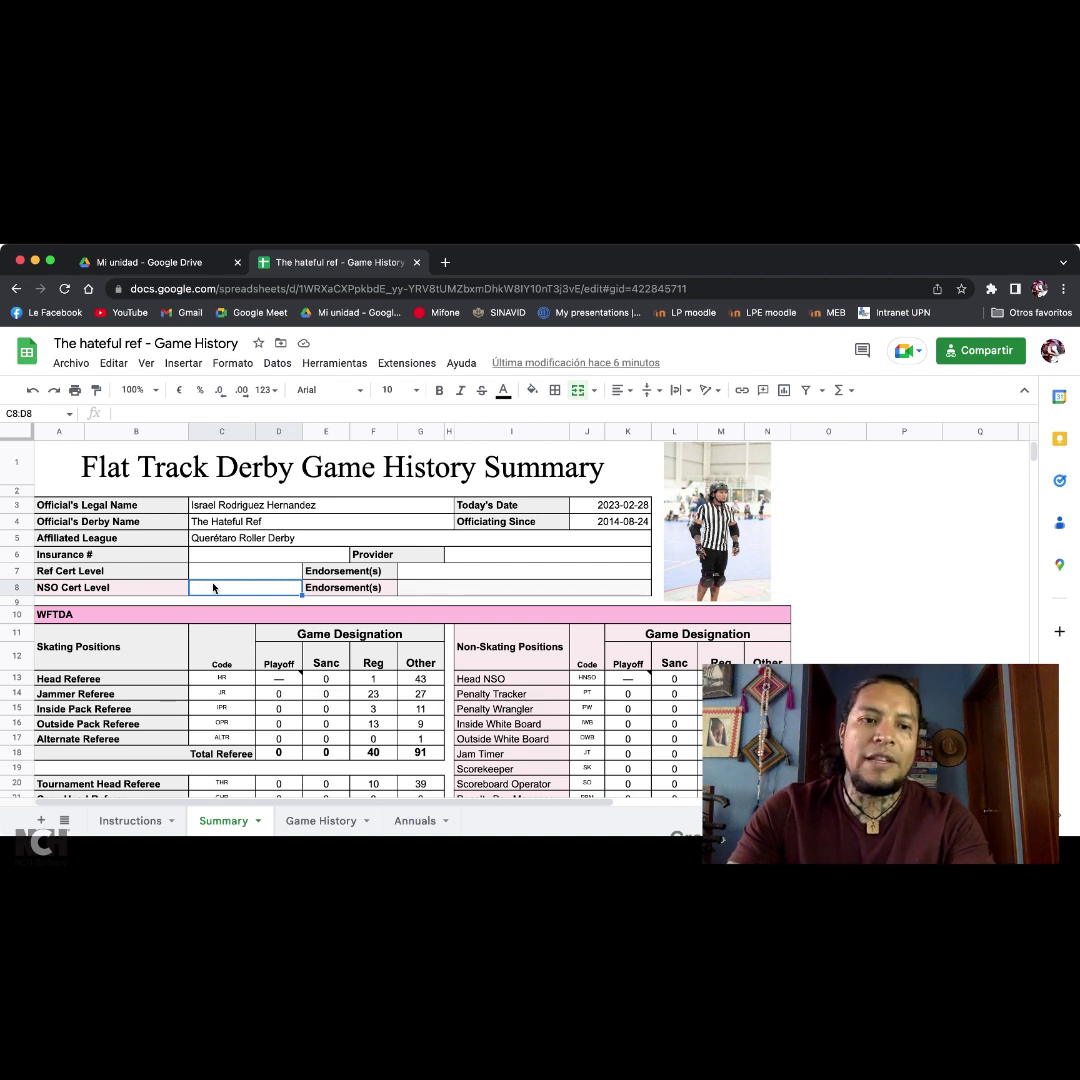
click(62, 590)
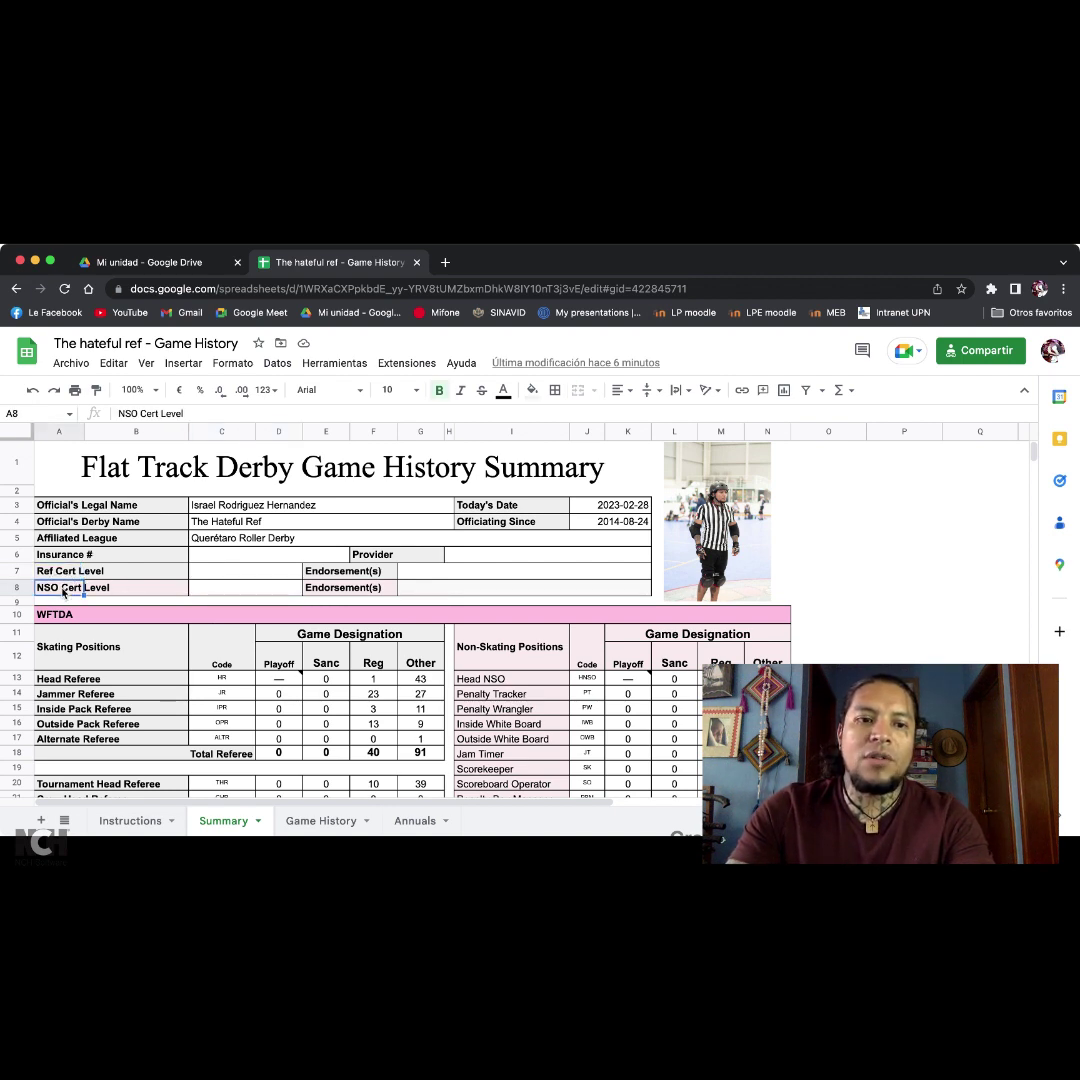
click(226, 590)
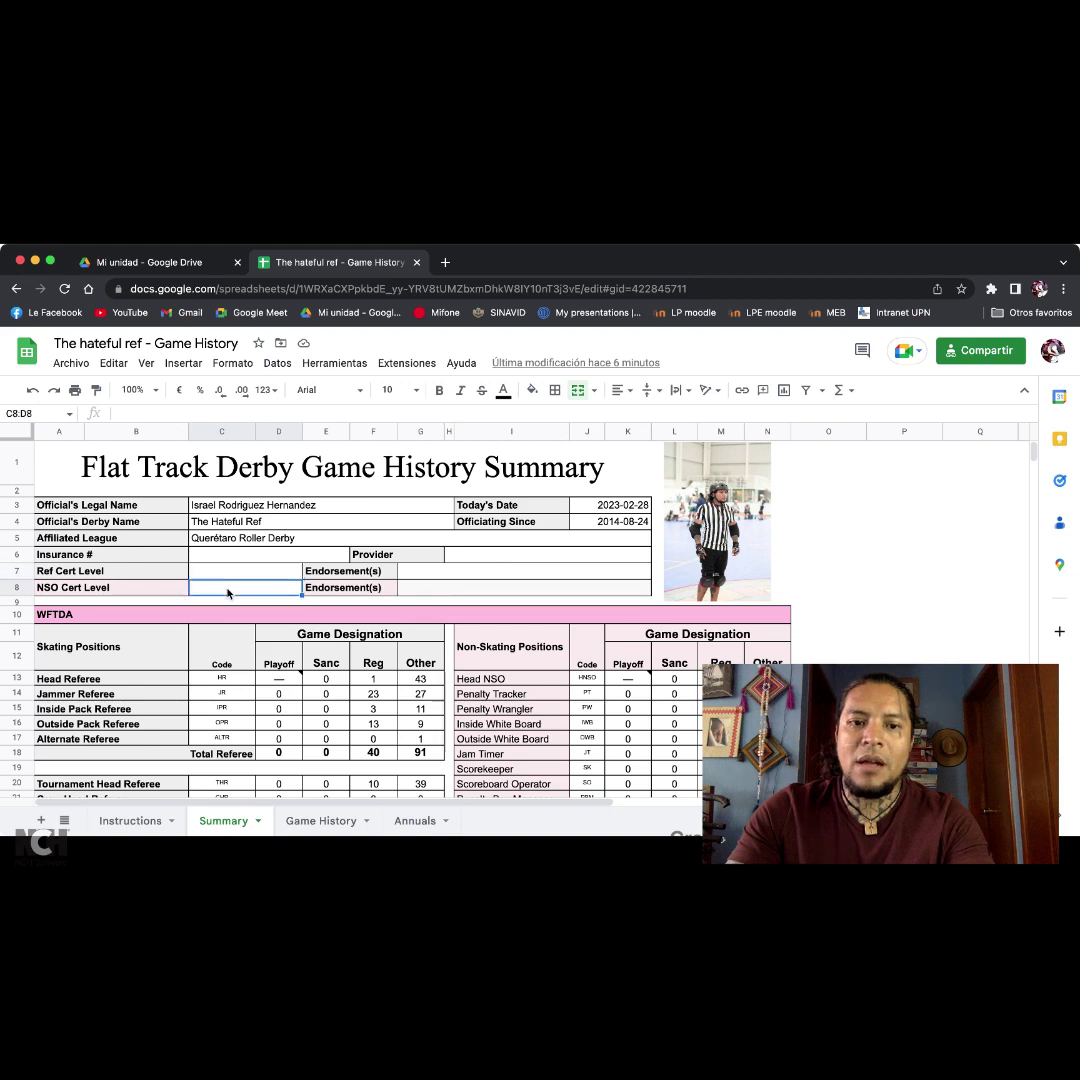
Look over the WFTDA position totals and examine the WFTDA Officiating Clinics attended section
scroll(227, 593, down, 2)
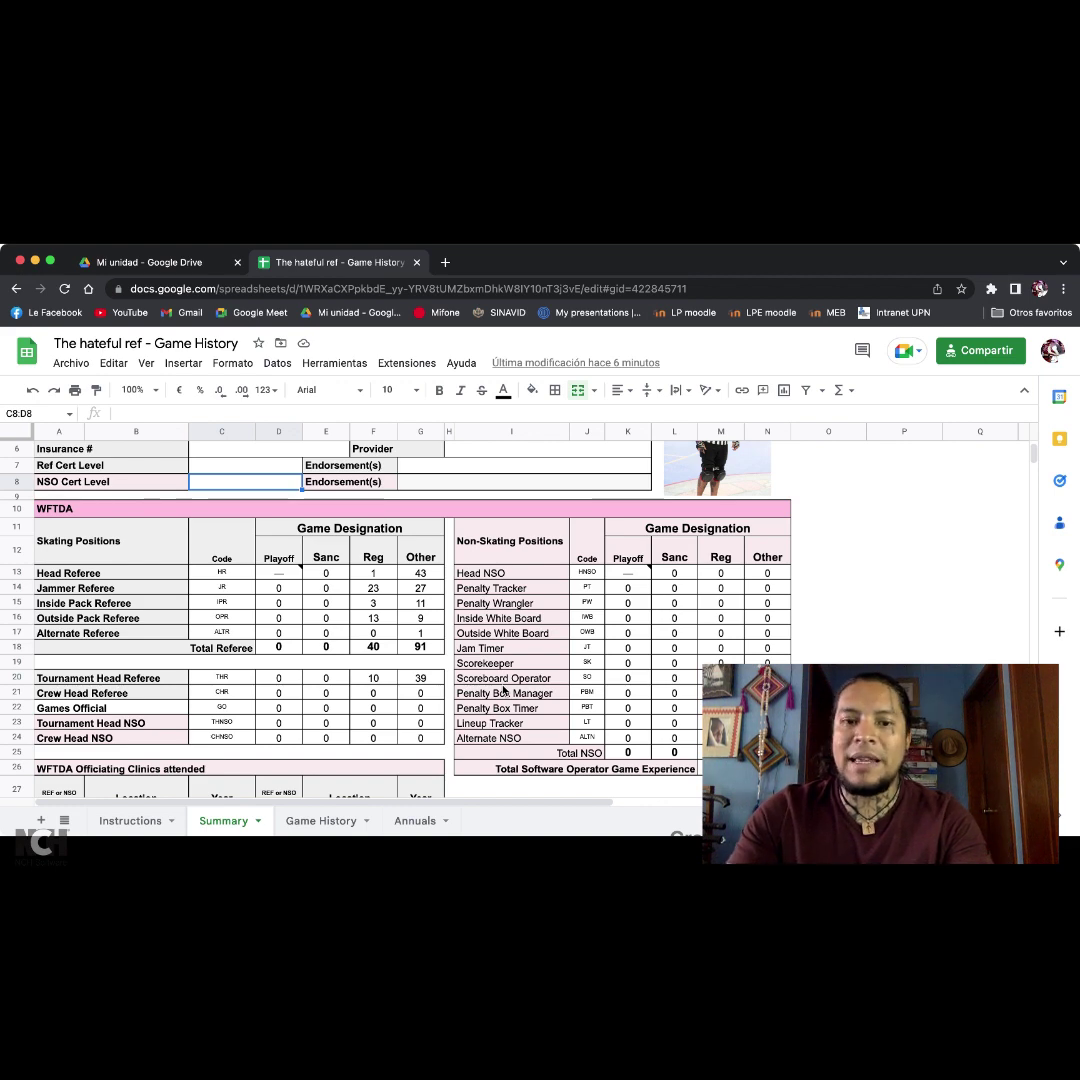
scroll(460, 670, down, 4)
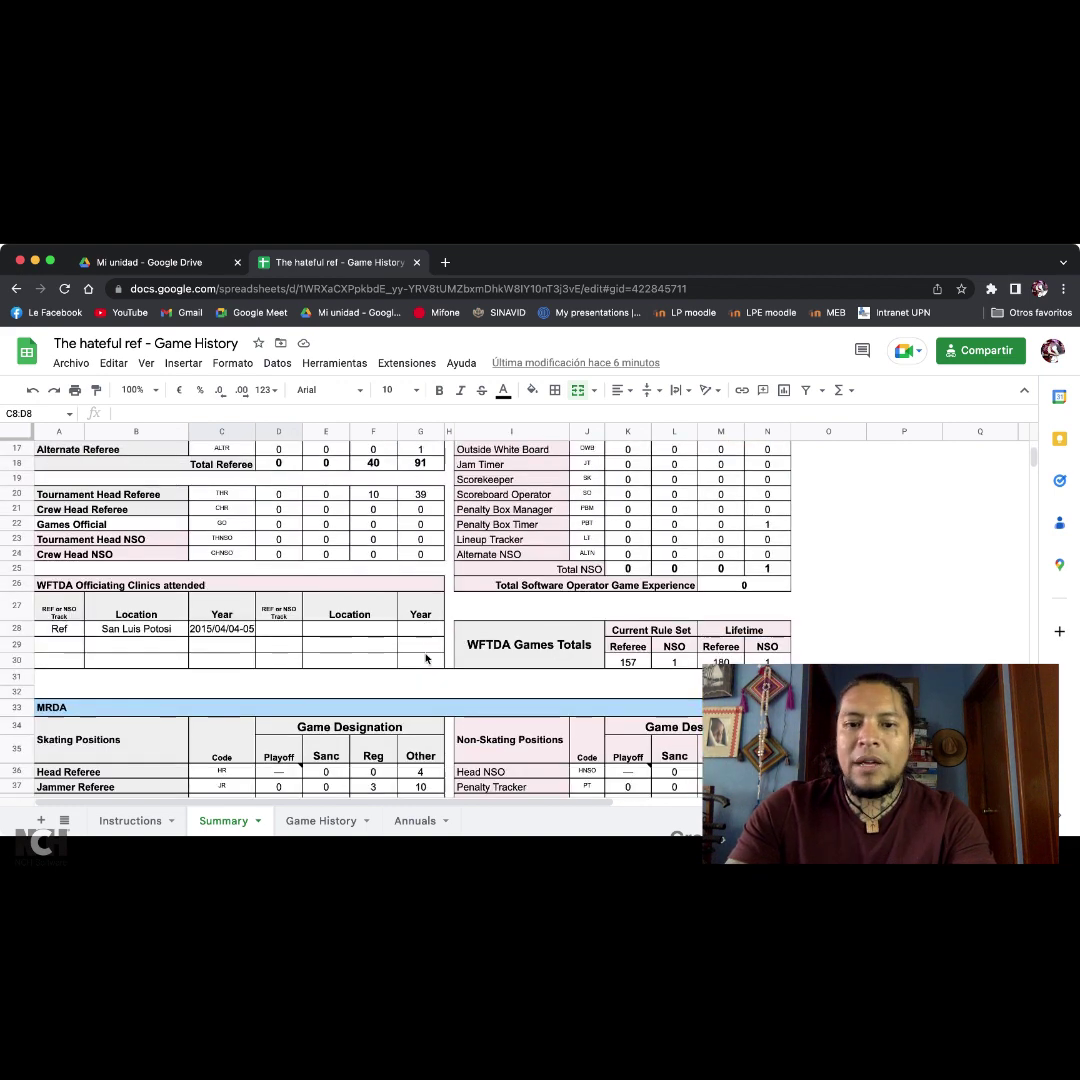
scroll(425, 658, down, 2)
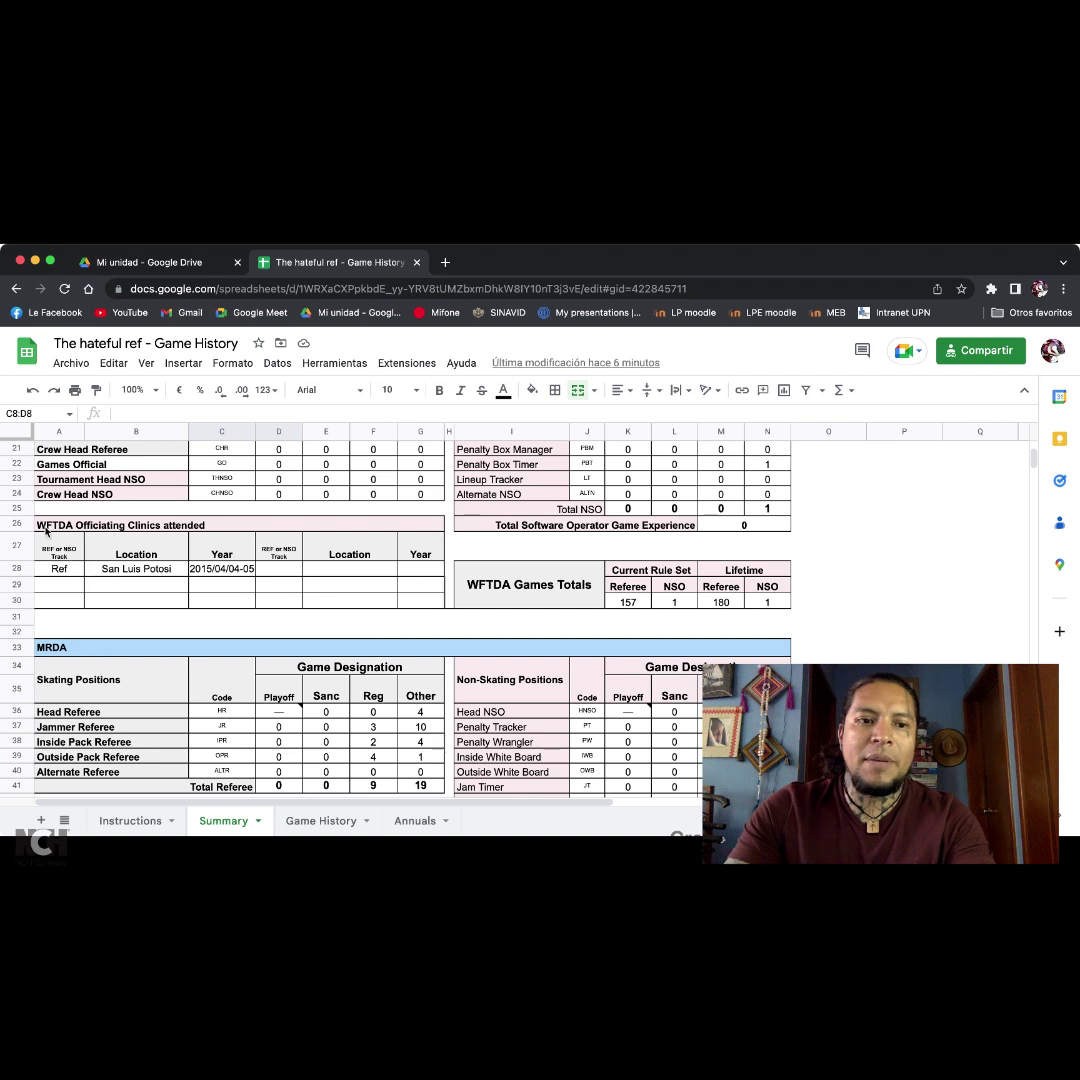
click(77, 531)
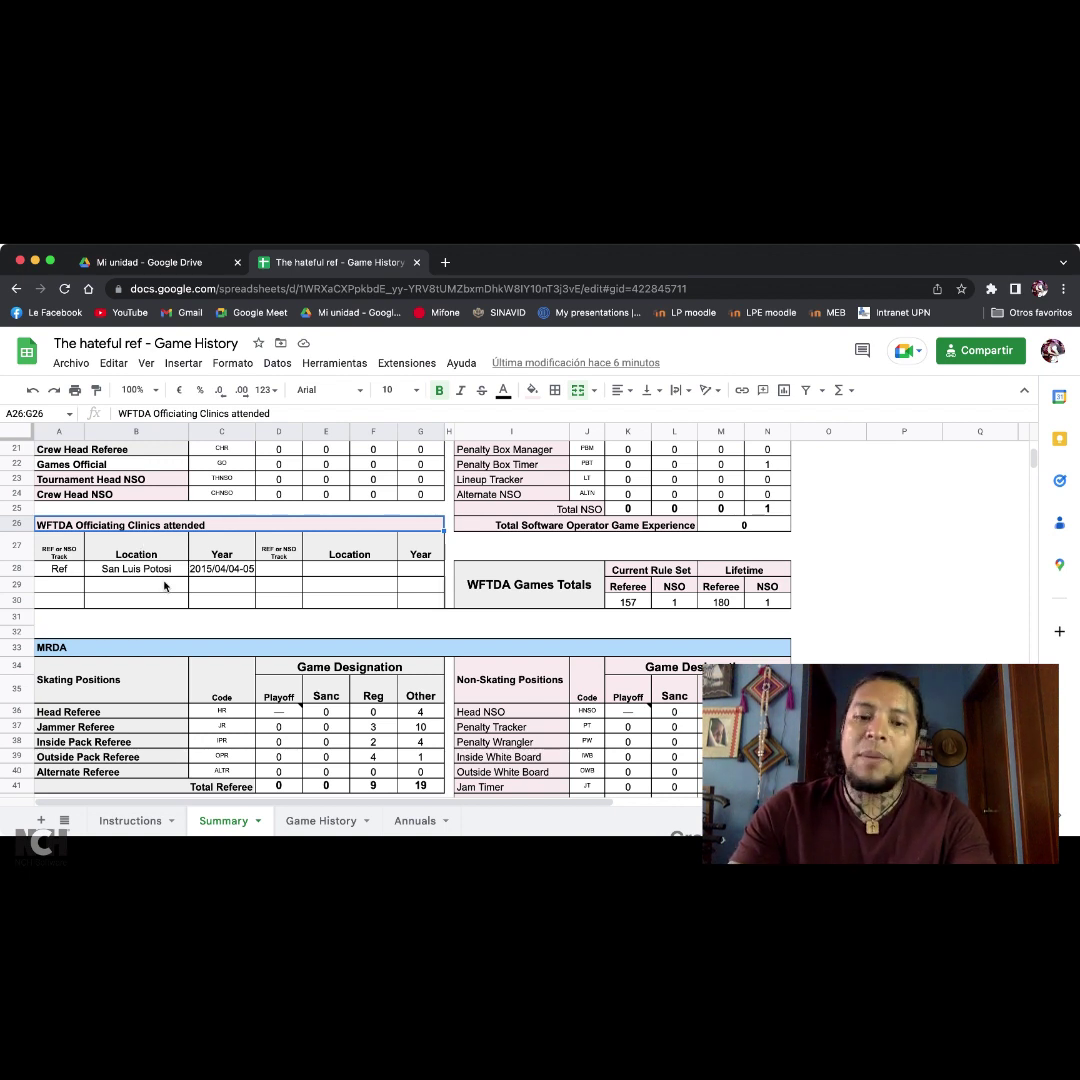
Compare the WFTDA and MRDA sections of the Summary sheet, including their skating and non-skating position tables
scroll(150, 590, up, 5)
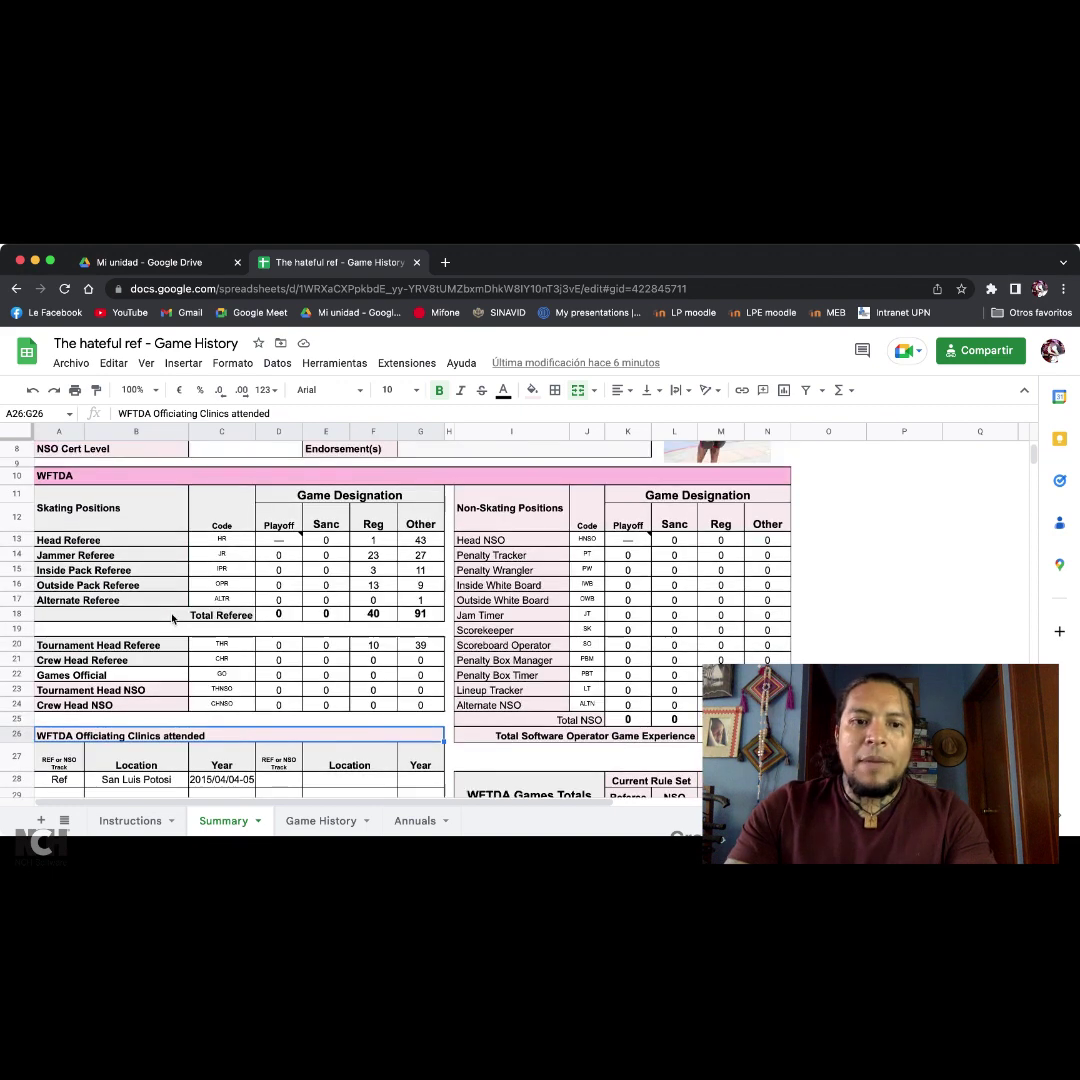
click(68, 493)
scroll(68, 493, down, 8)
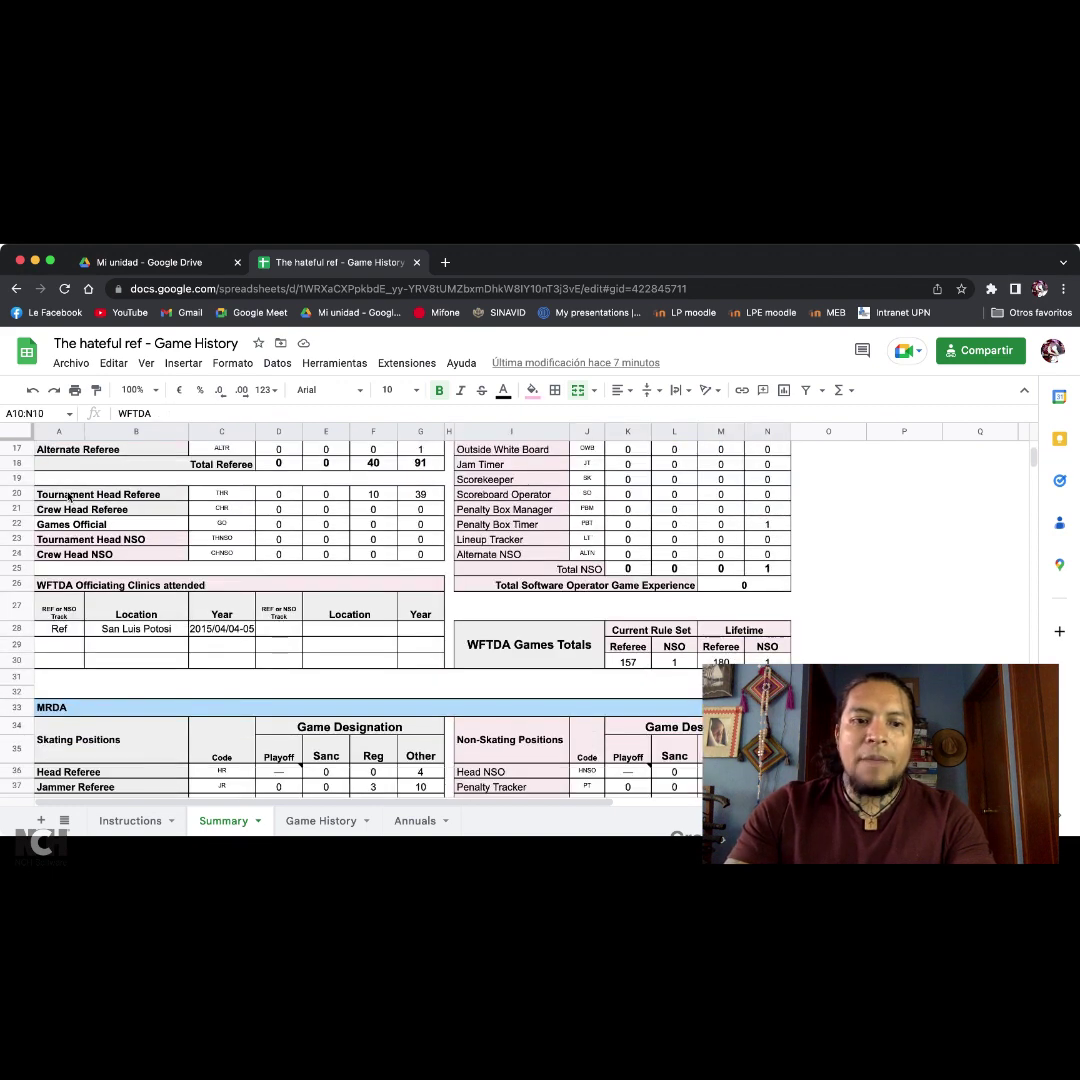
click(64, 484)
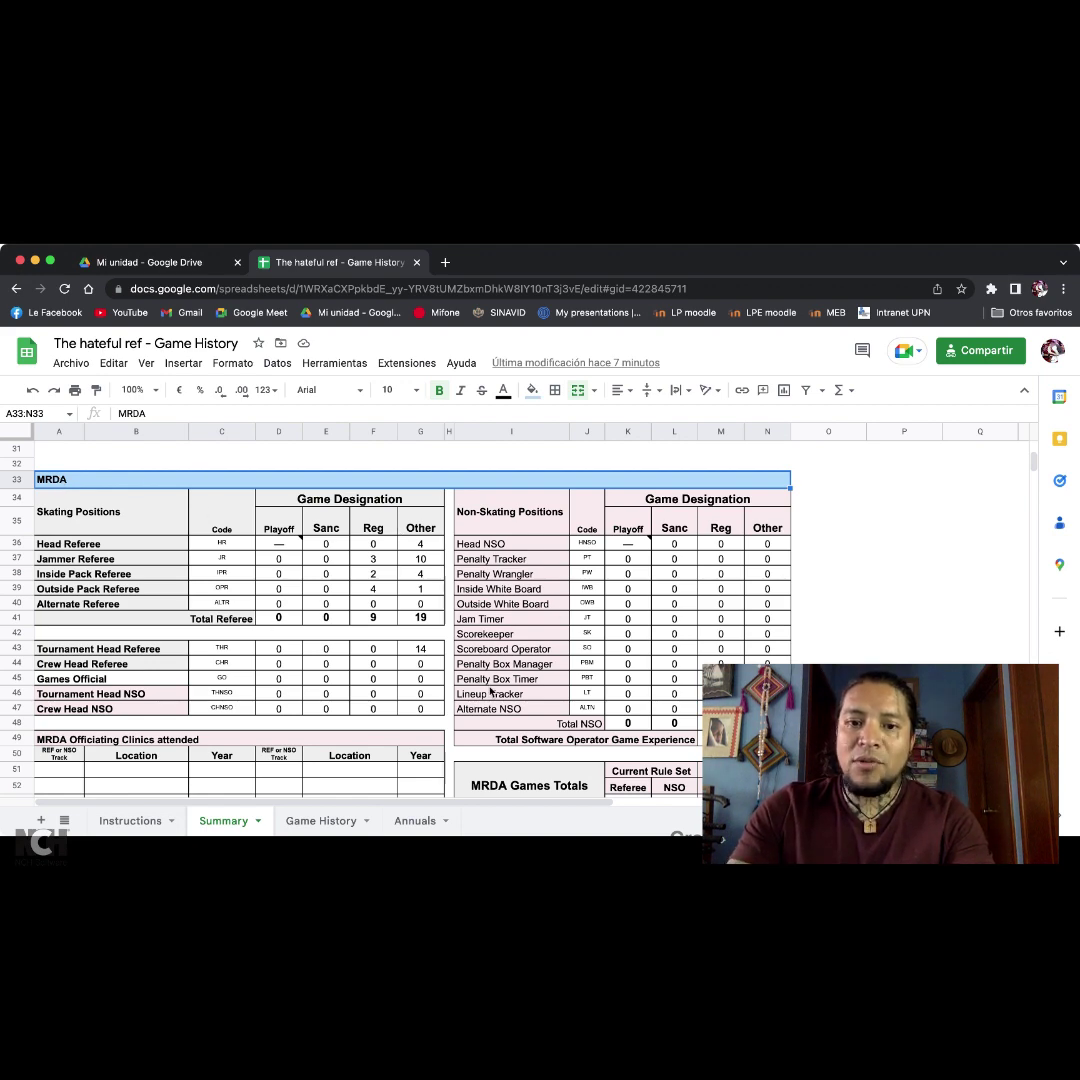
scroll(441, 574, up, 10)
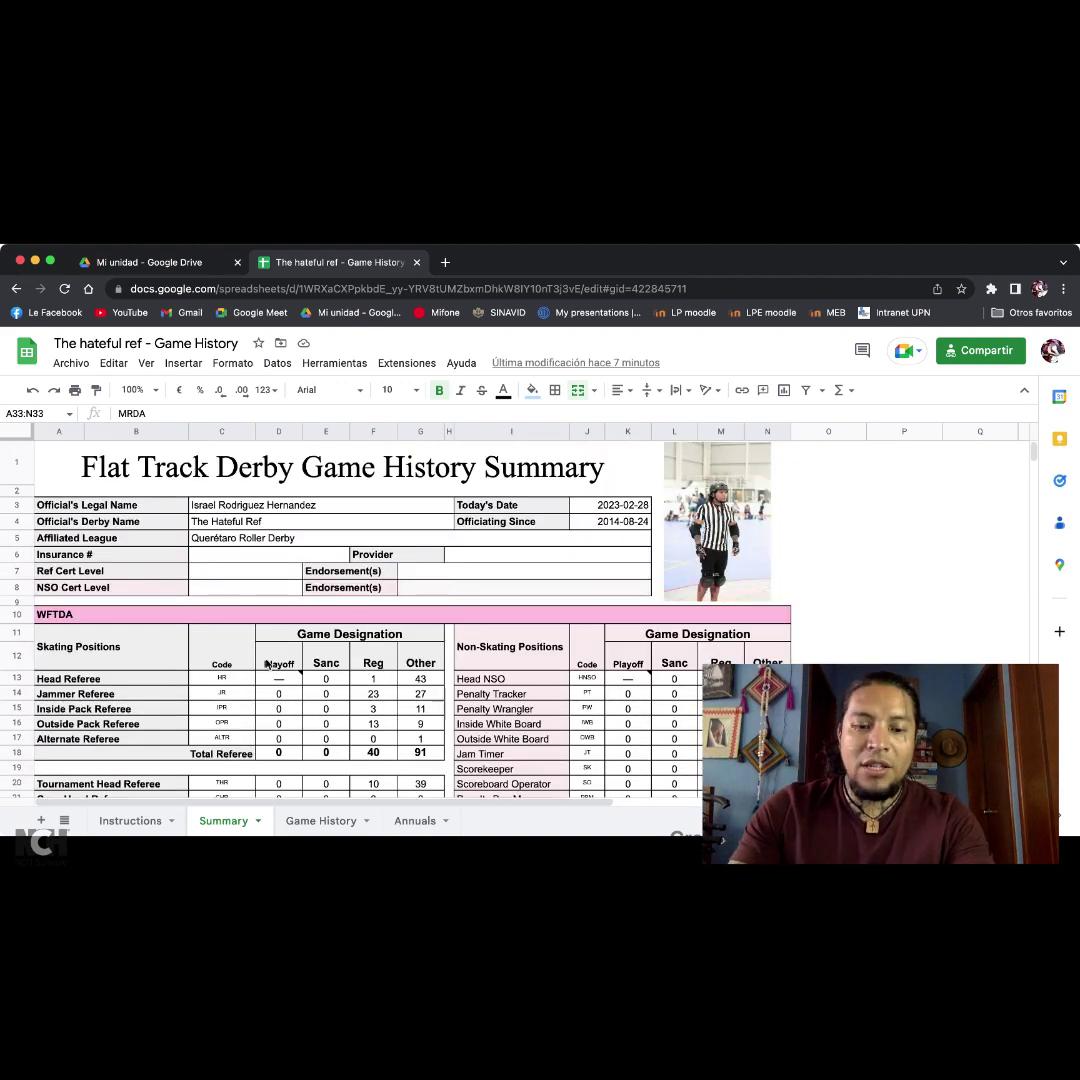
Open the Game History sheet and review the Date column from the first recorded game to the last one
click(330, 822)
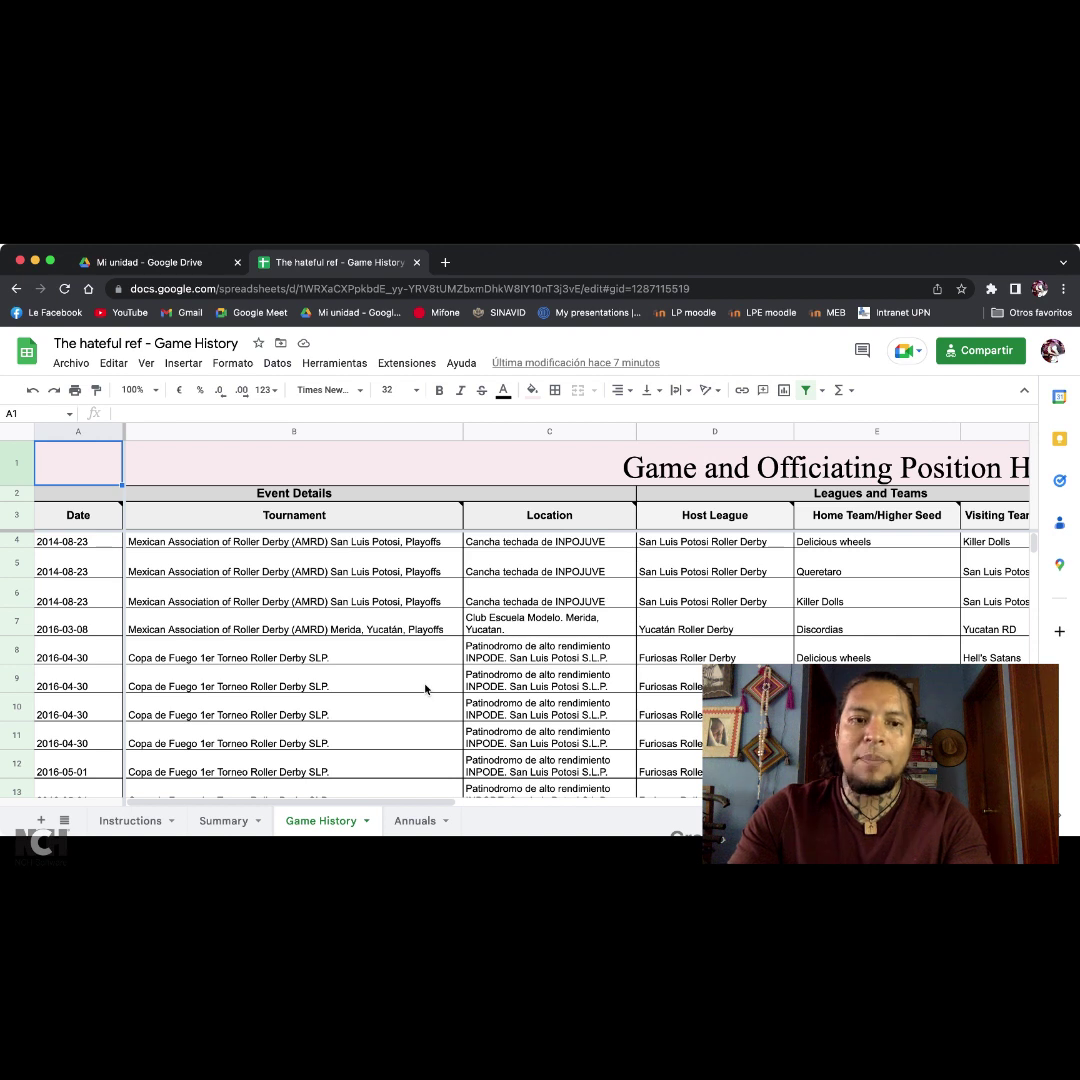
click(93, 545)
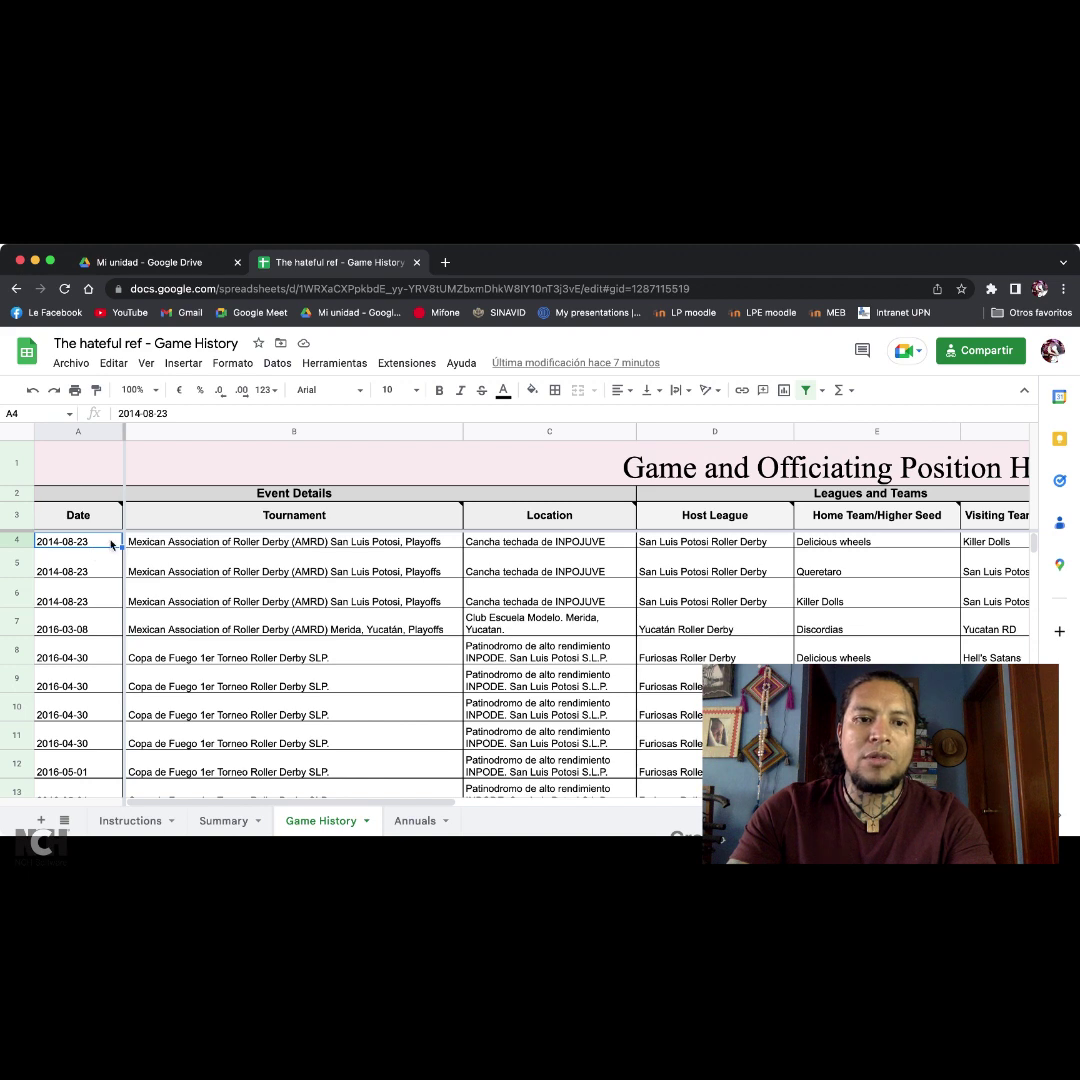
scroll(138, 553, down, 15)
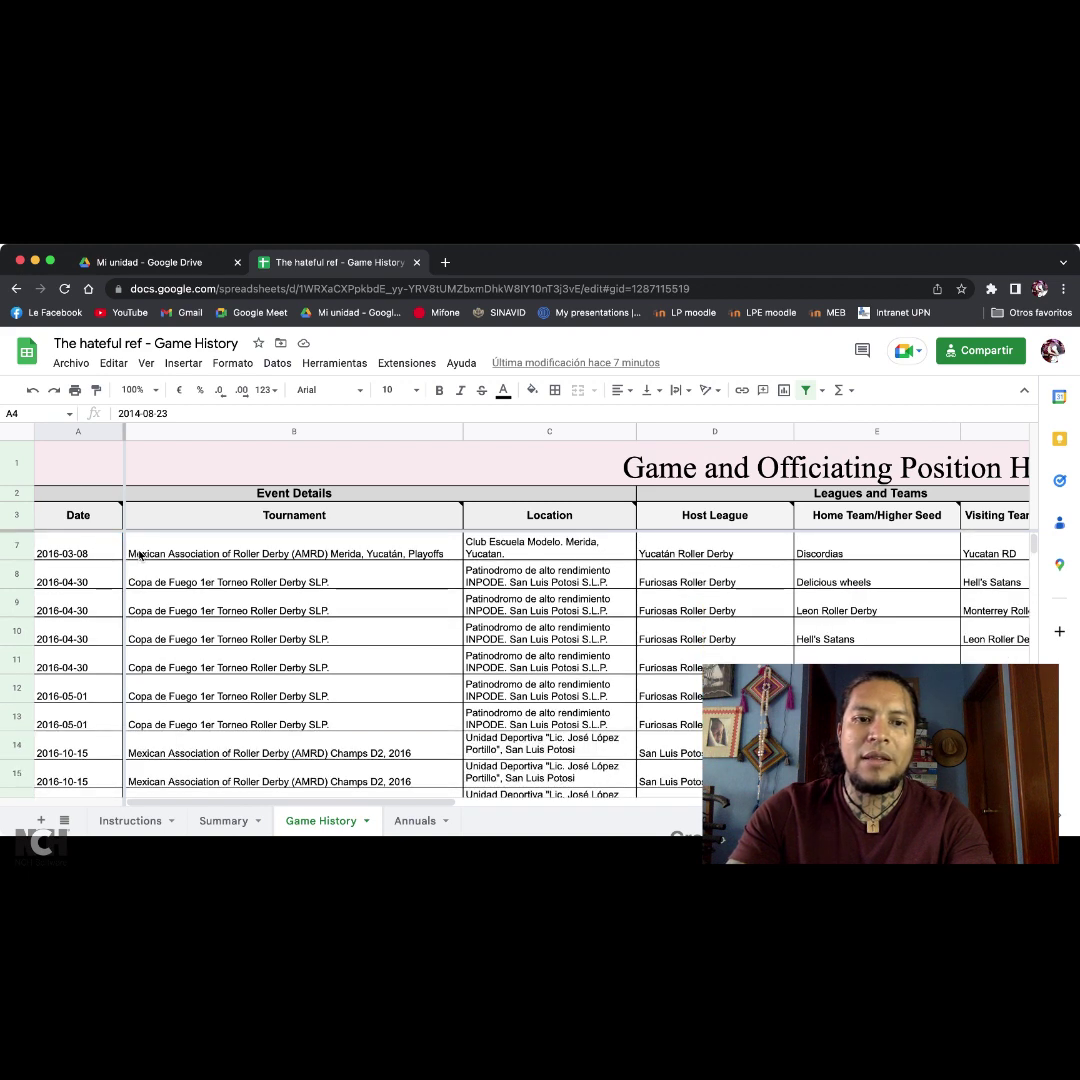
scroll(140, 550, down, 20)
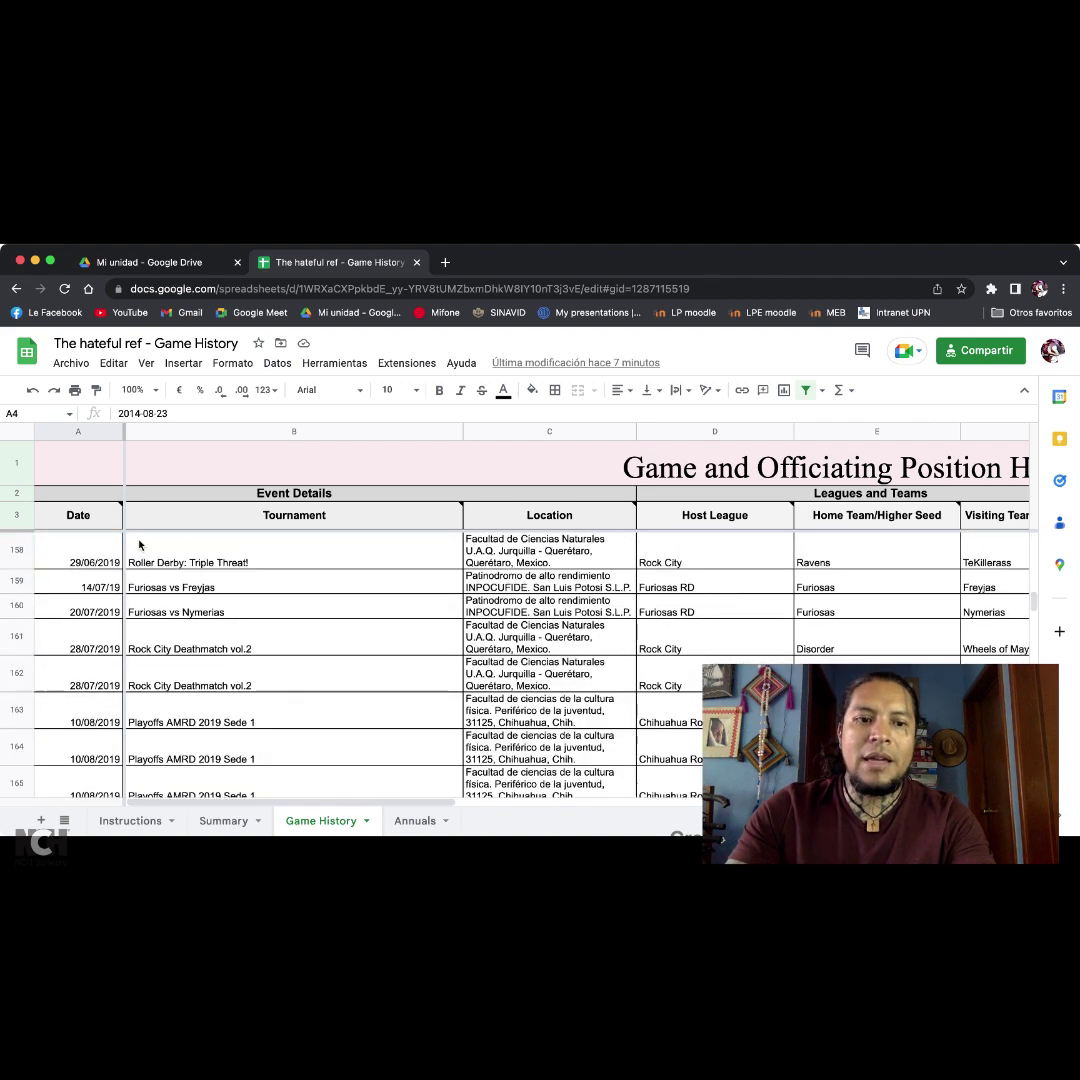
scroll(140, 543, down, 13)
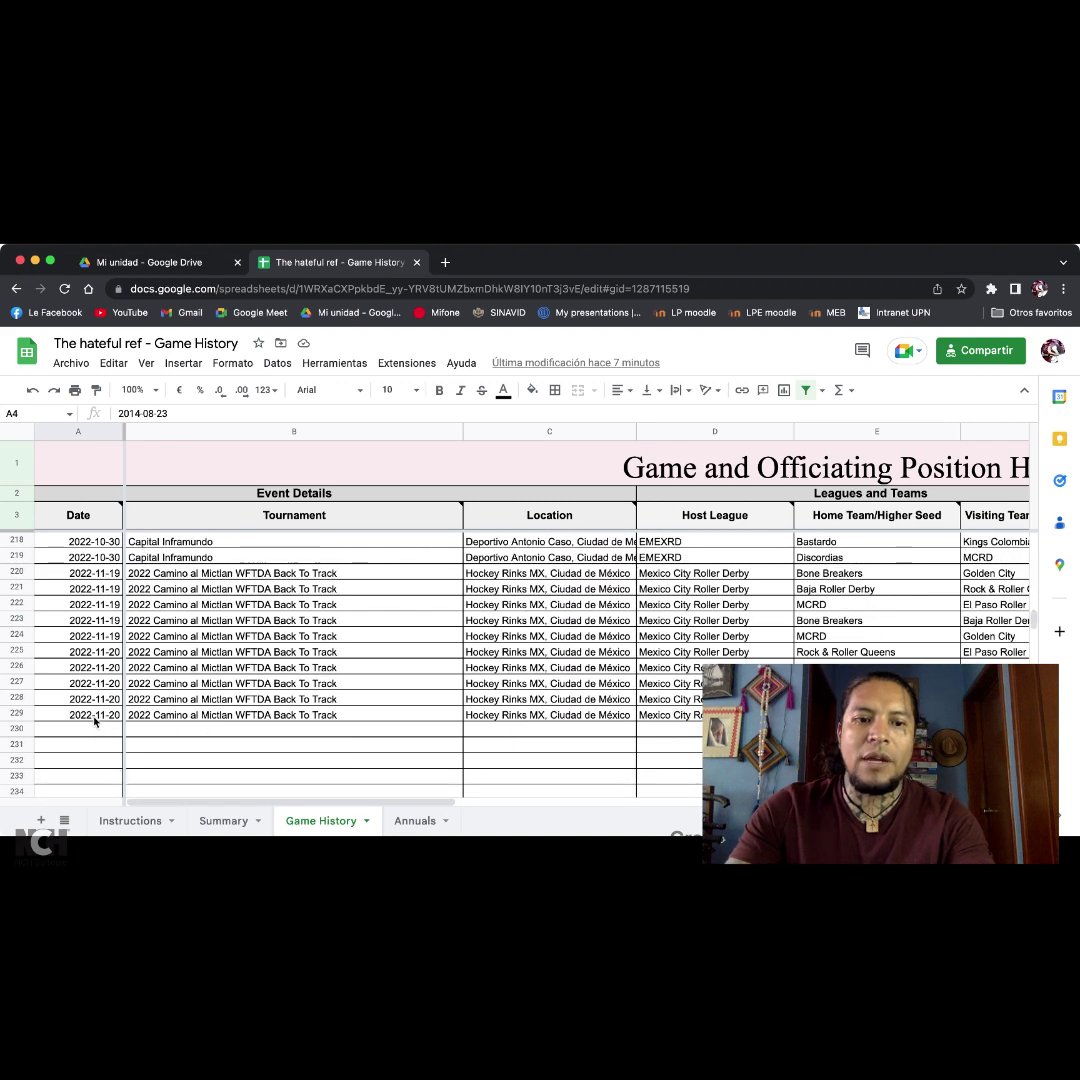
click(95, 716)
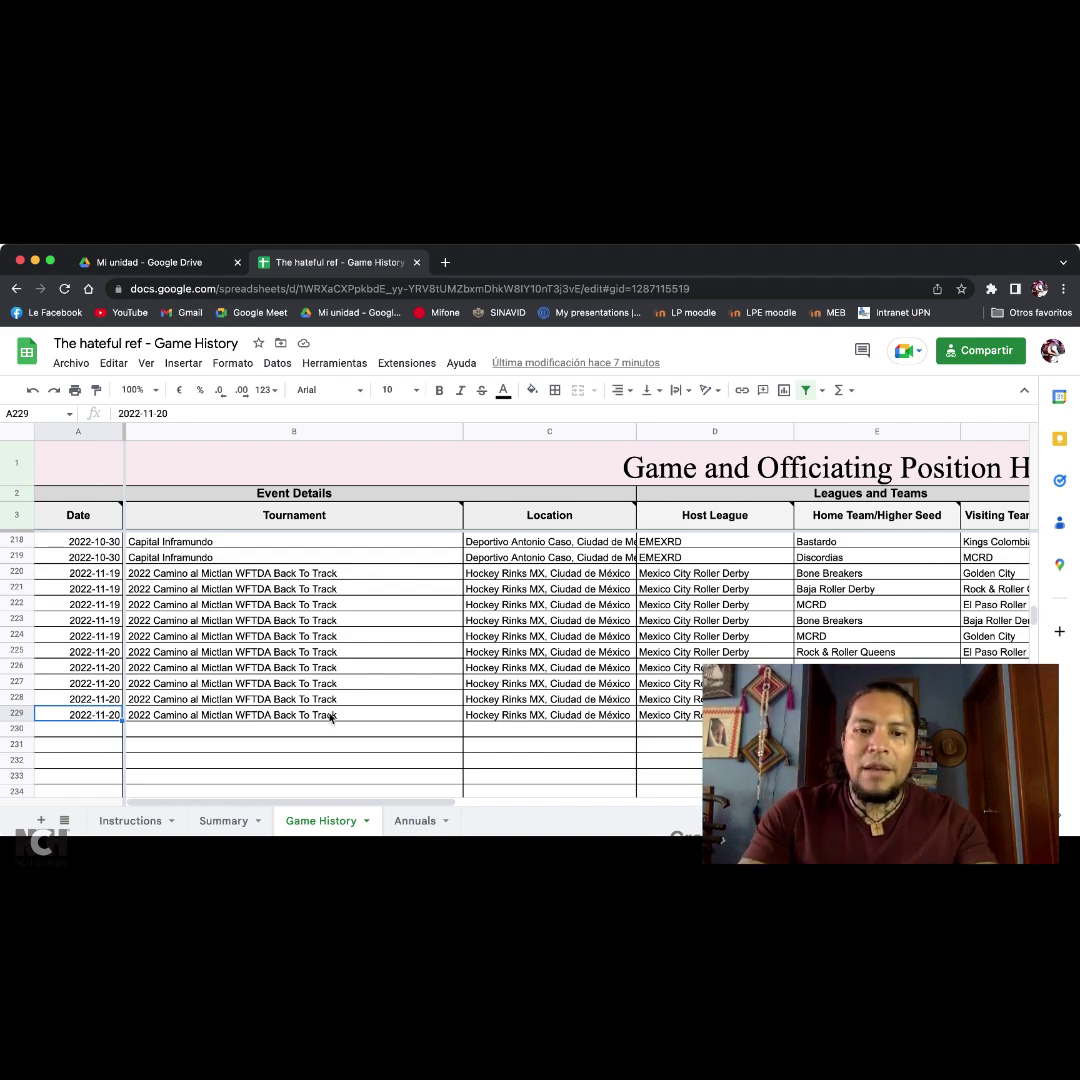
Review example Tournament entries, including 2022 Camino al Mictlan WFTDA Back To Track, Ravens vs Aniquiladoras, Triangular Enchilado and Nymerias vs MCRD B Team
scroll(331, 716, down, 1)
click(268, 731)
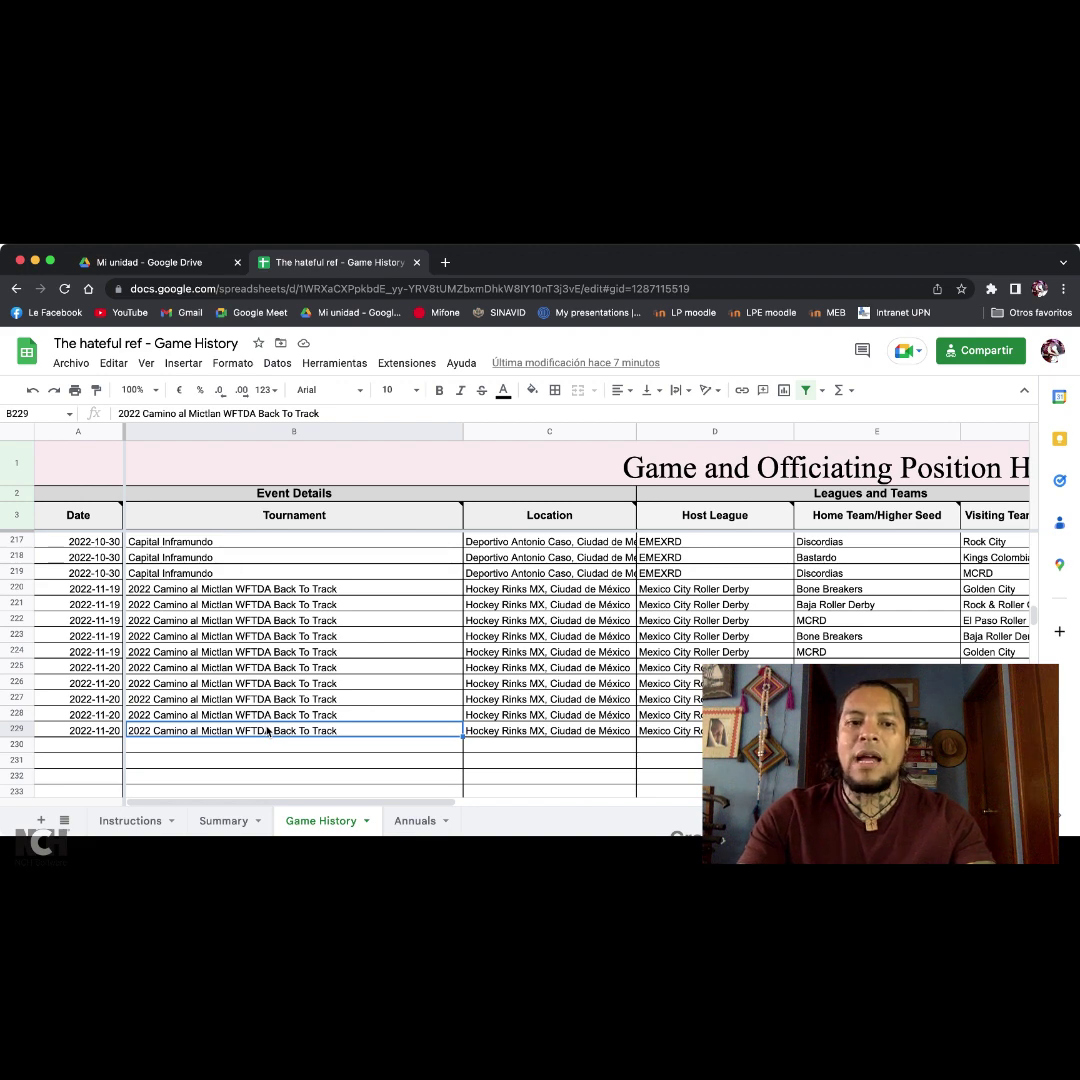
scroll(265, 700, up, 4)
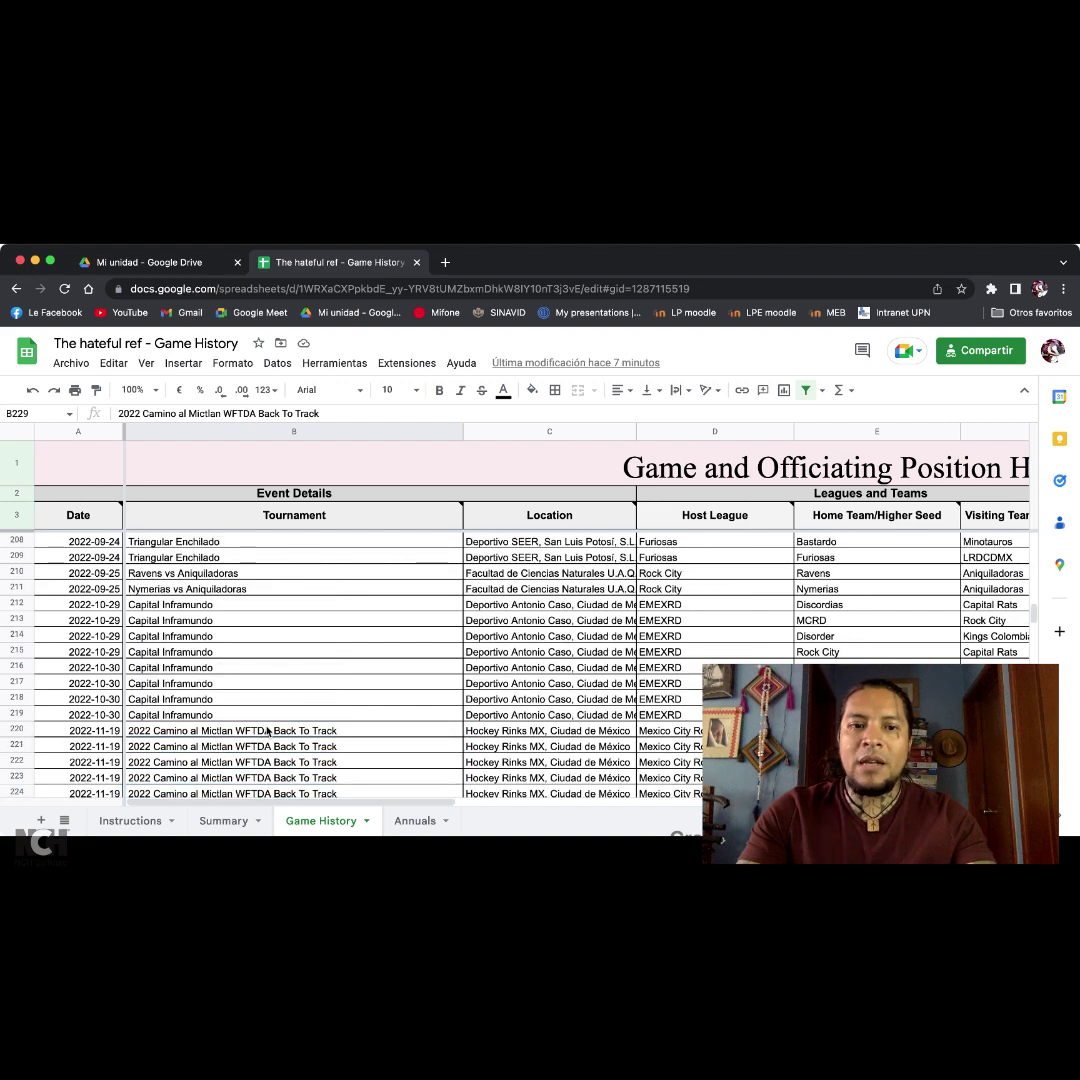
click(260, 604)
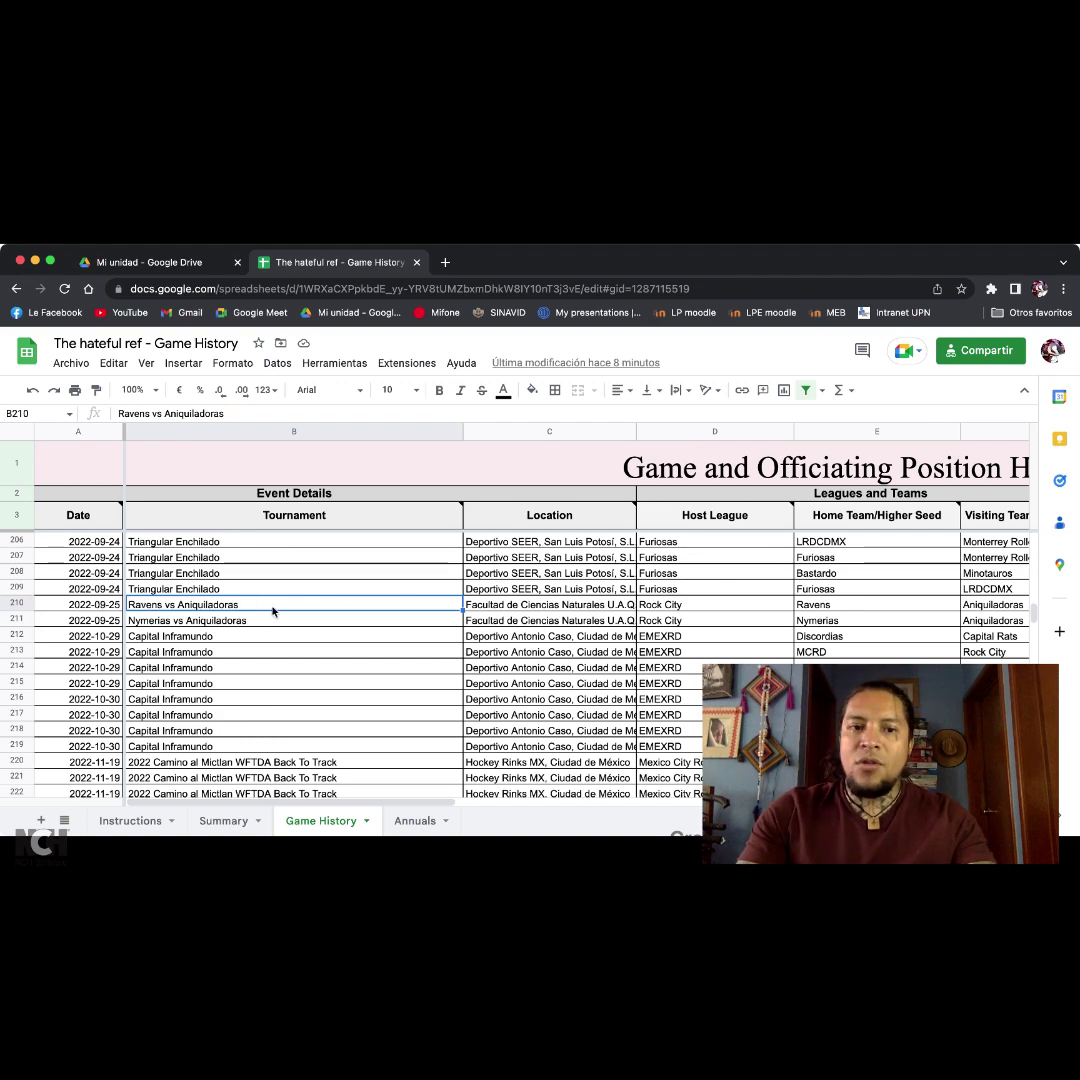
scroll(272, 610, up, 2)
click(241, 635)
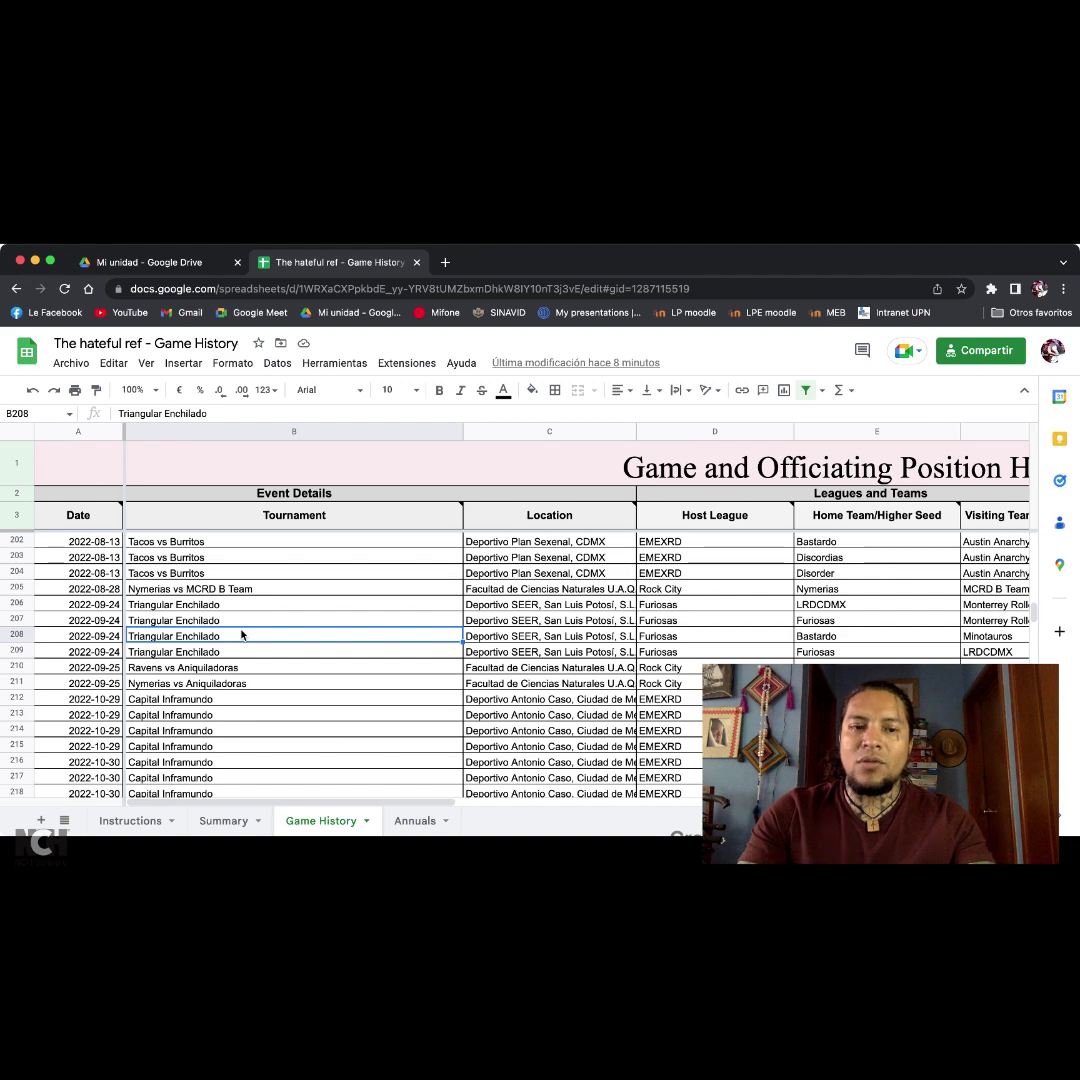
click(265, 591)
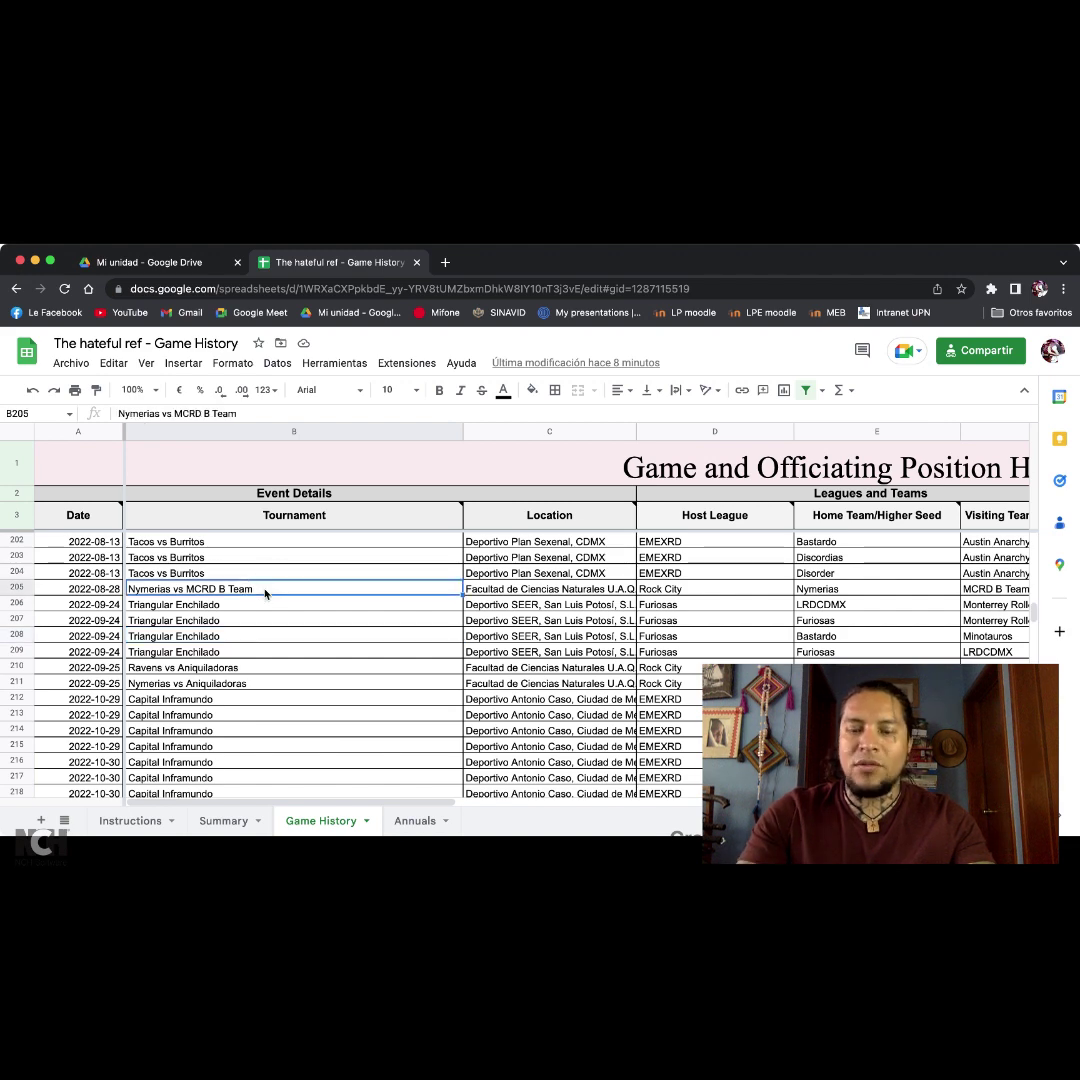
Return to the 2022 Camino al Mictlan rows and examine their Tournament and Location entries
scroll(265, 593, down, 5)
scroll(265, 593, down, 1)
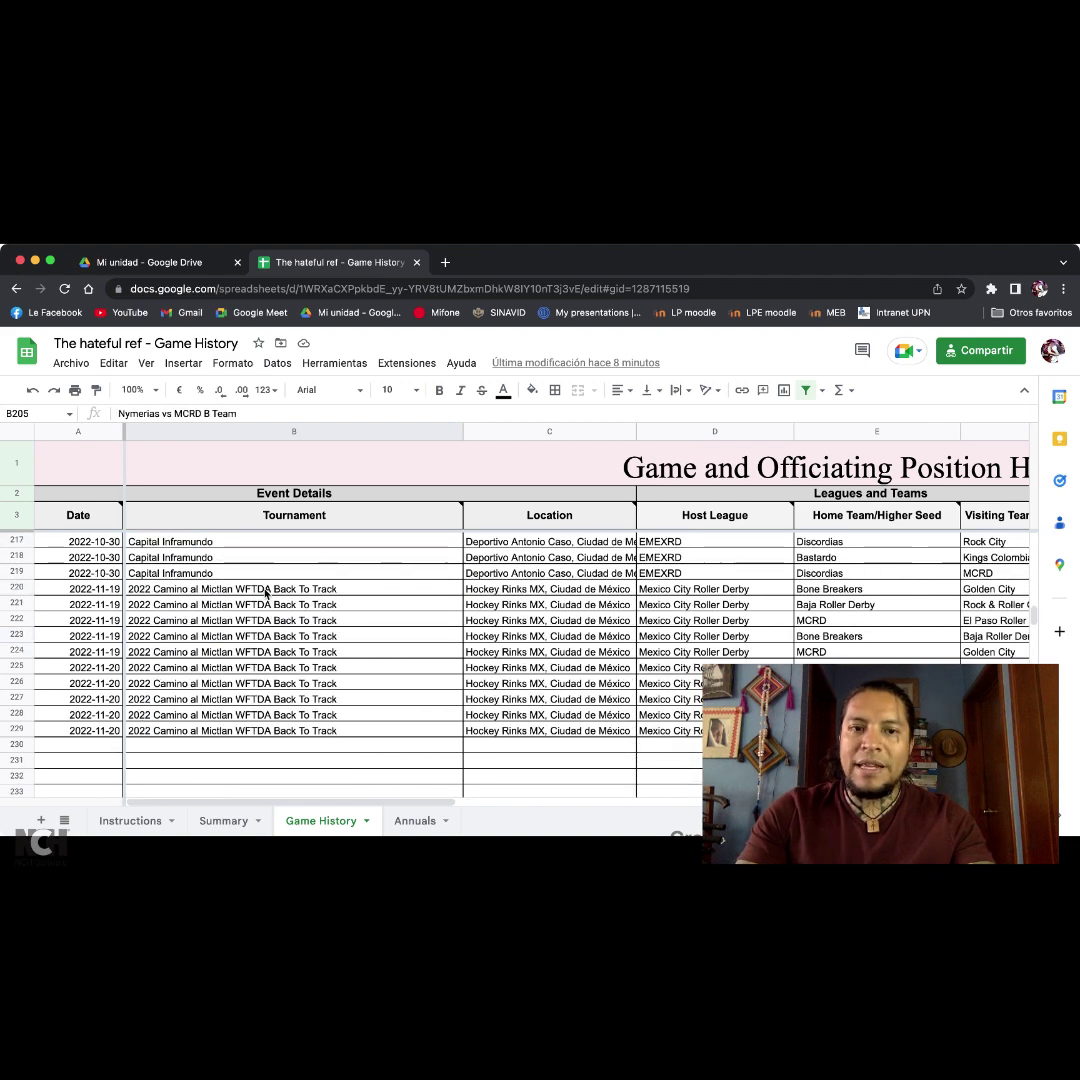
click(258, 648)
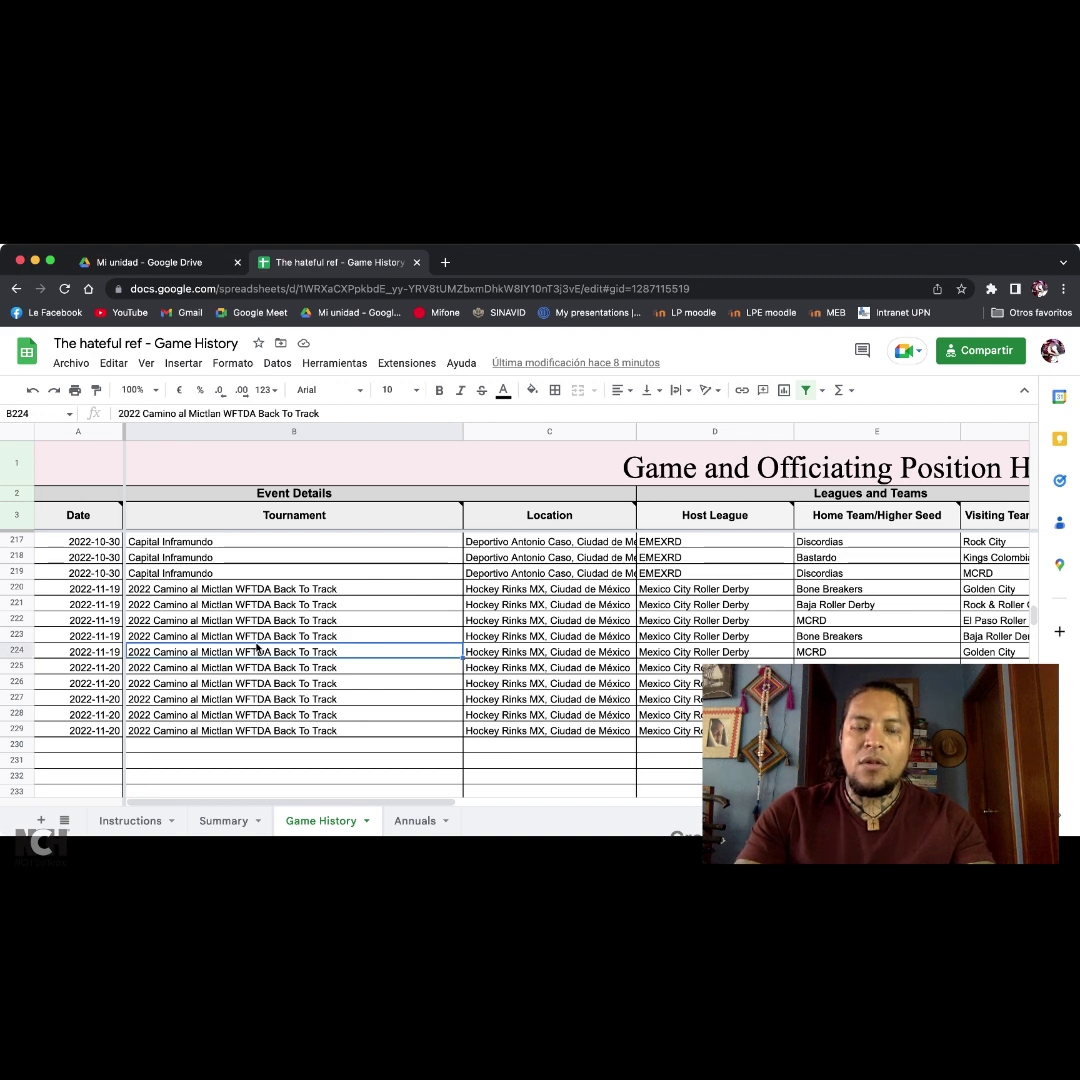
scroll(347, 671, right, 3)
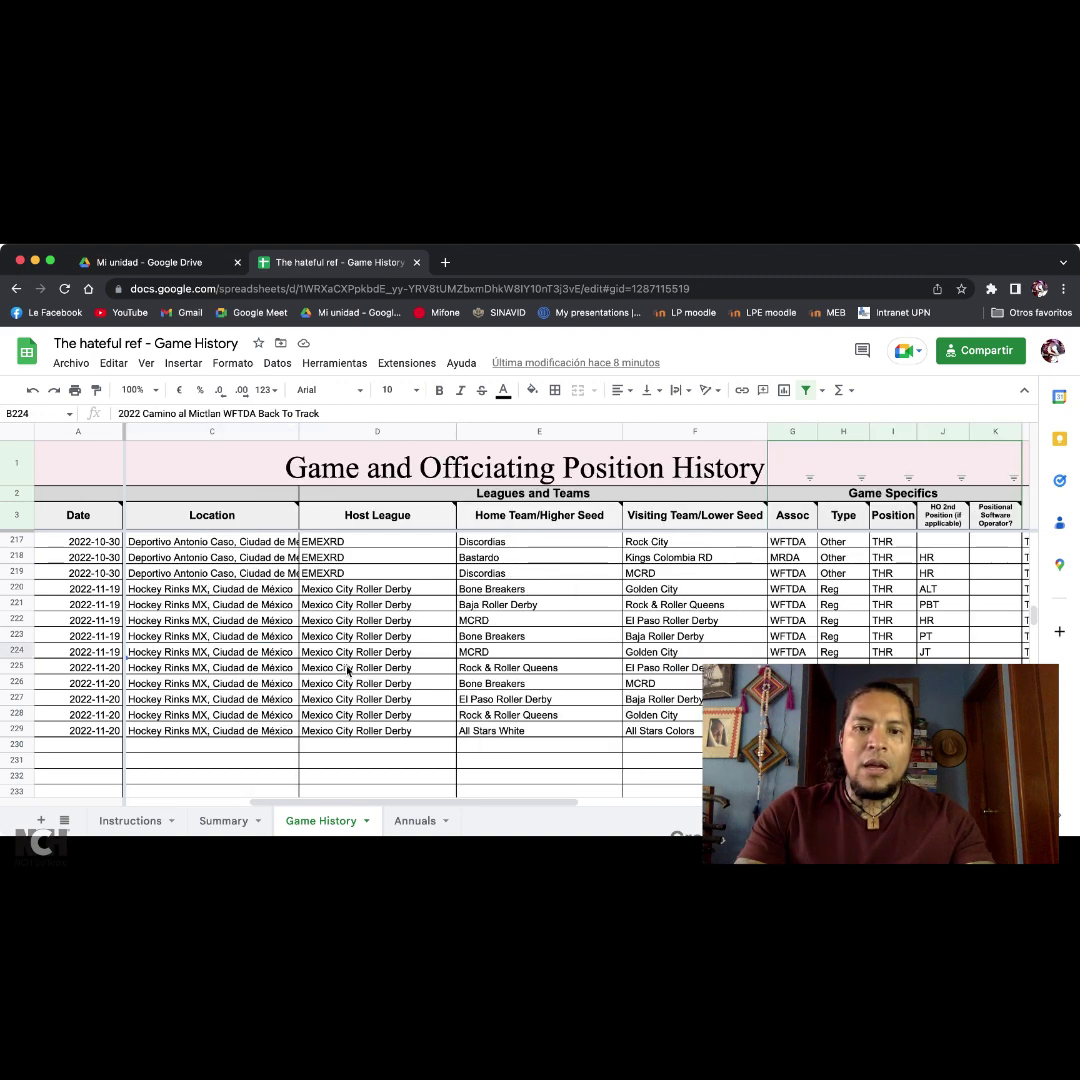
scroll(347, 671, left, 3)
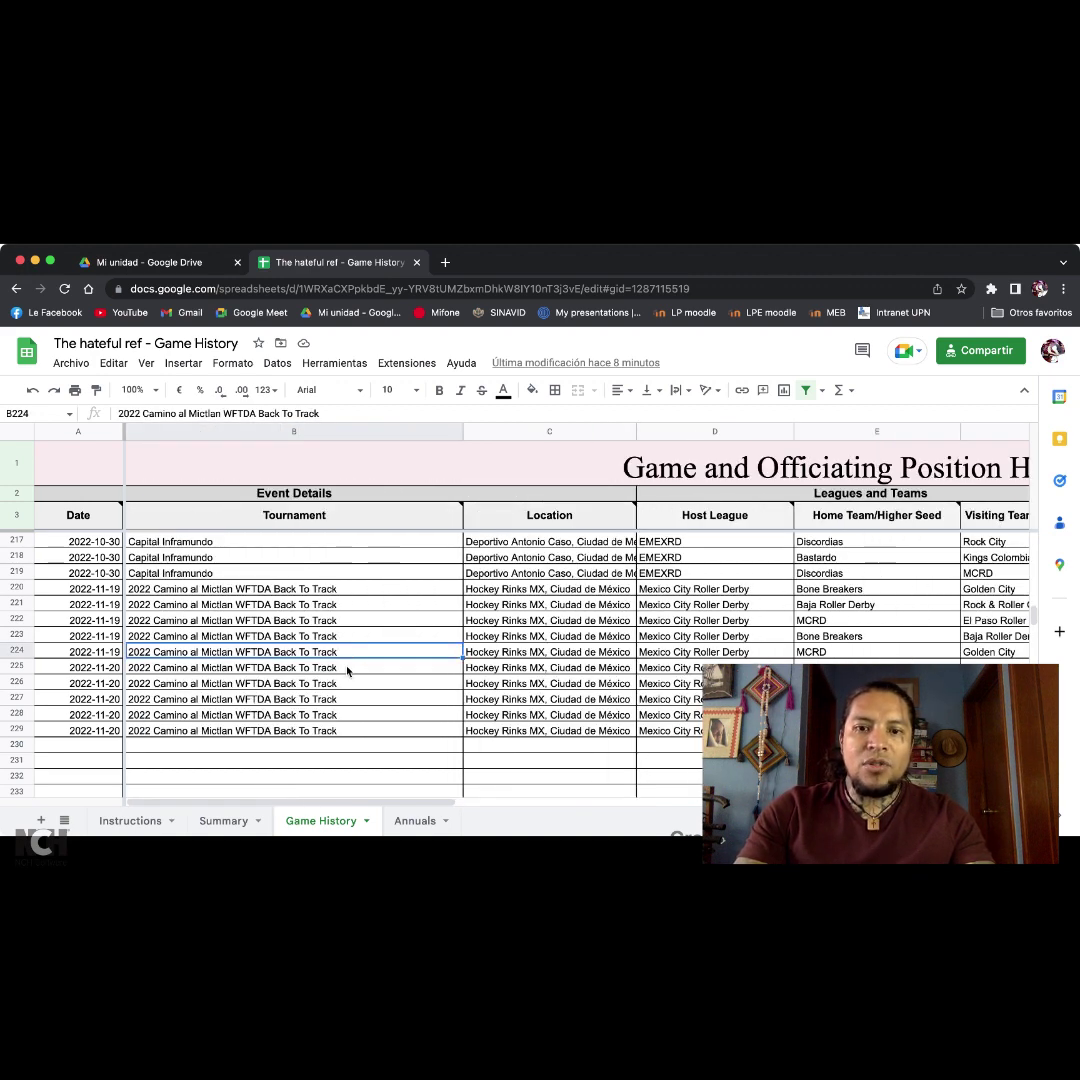
scroll(347, 671, right, 2)
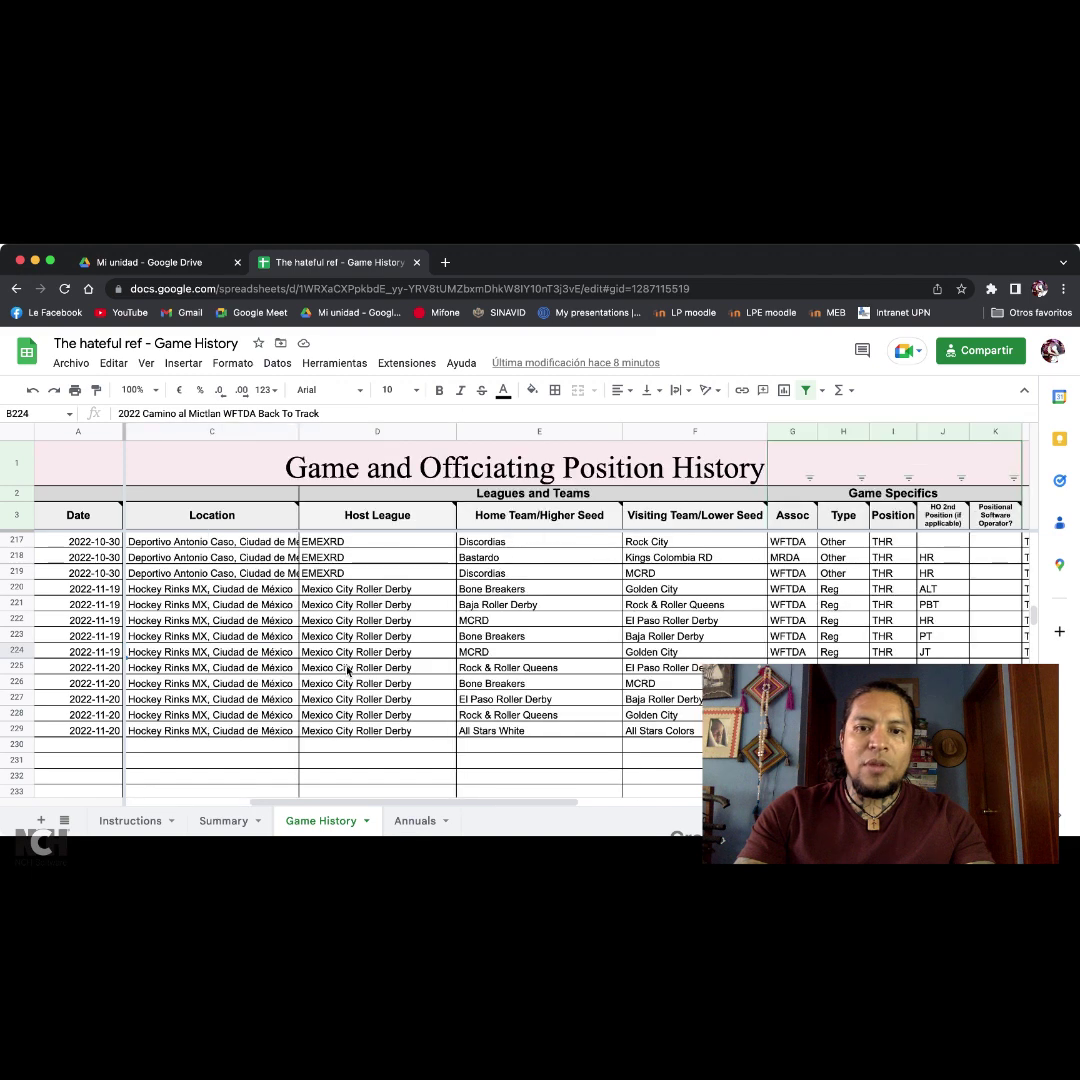
click(209, 652)
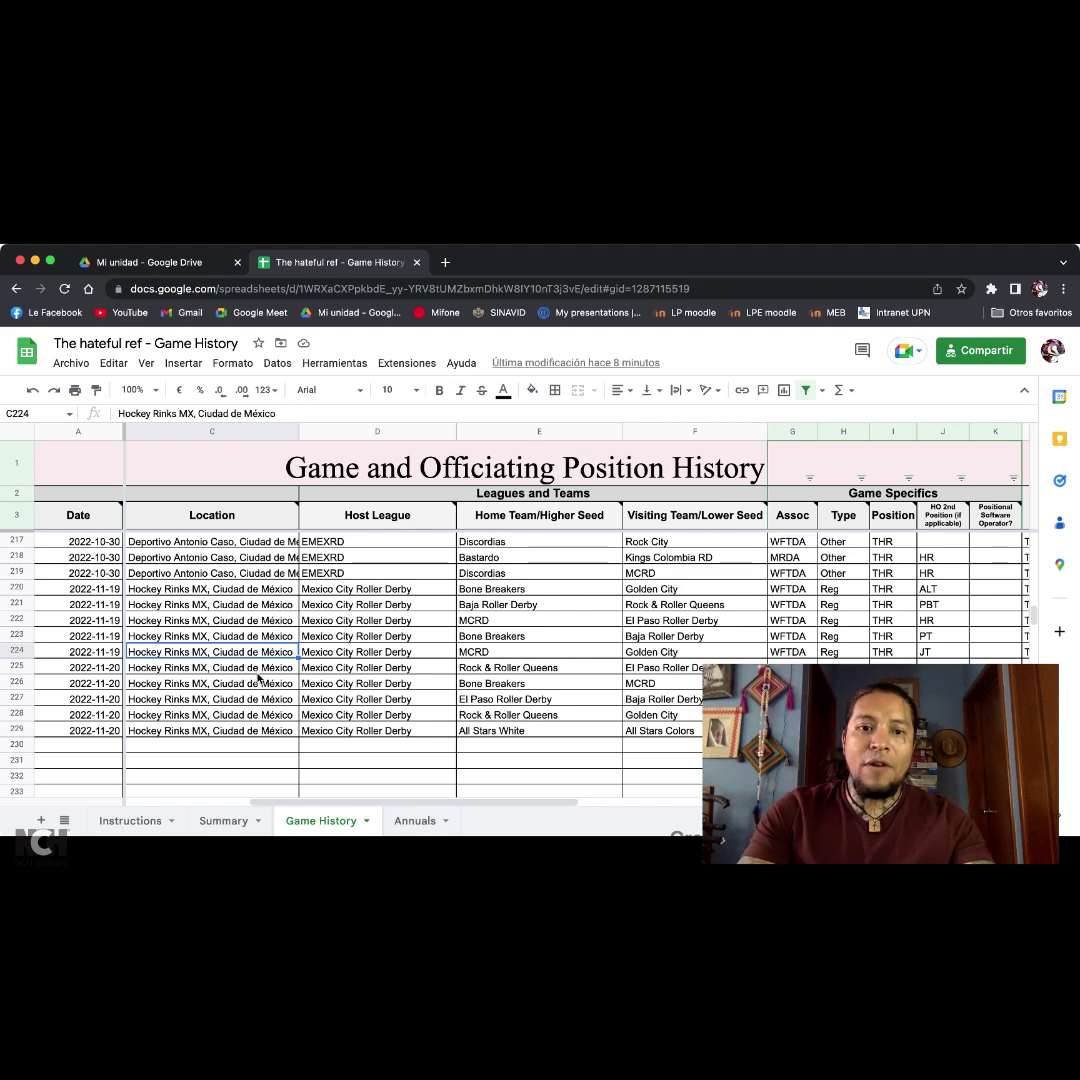
Review the Host League column, checking the Mexico City Roller Derby entries for the November 2022 games
click(386, 497)
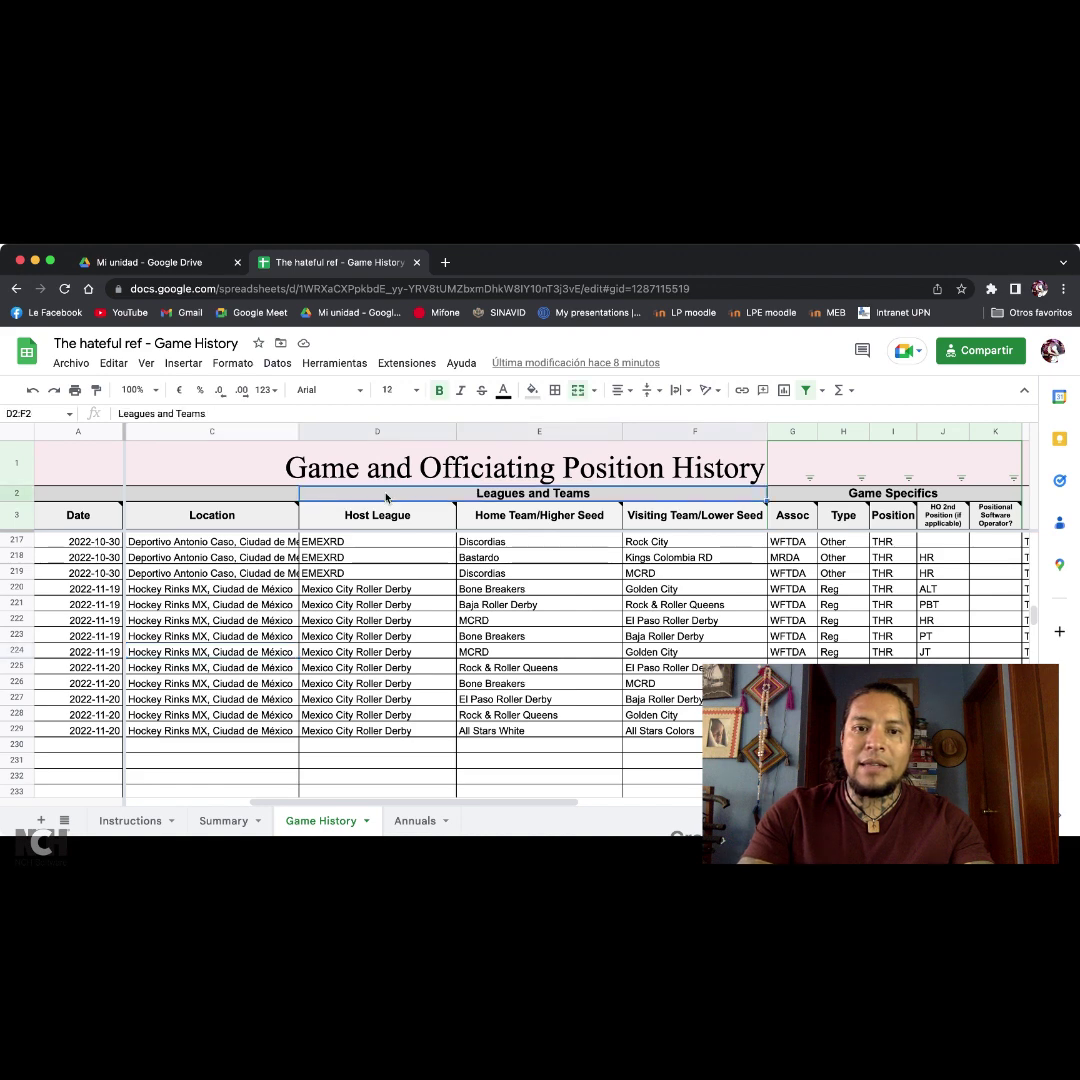
click(393, 431)
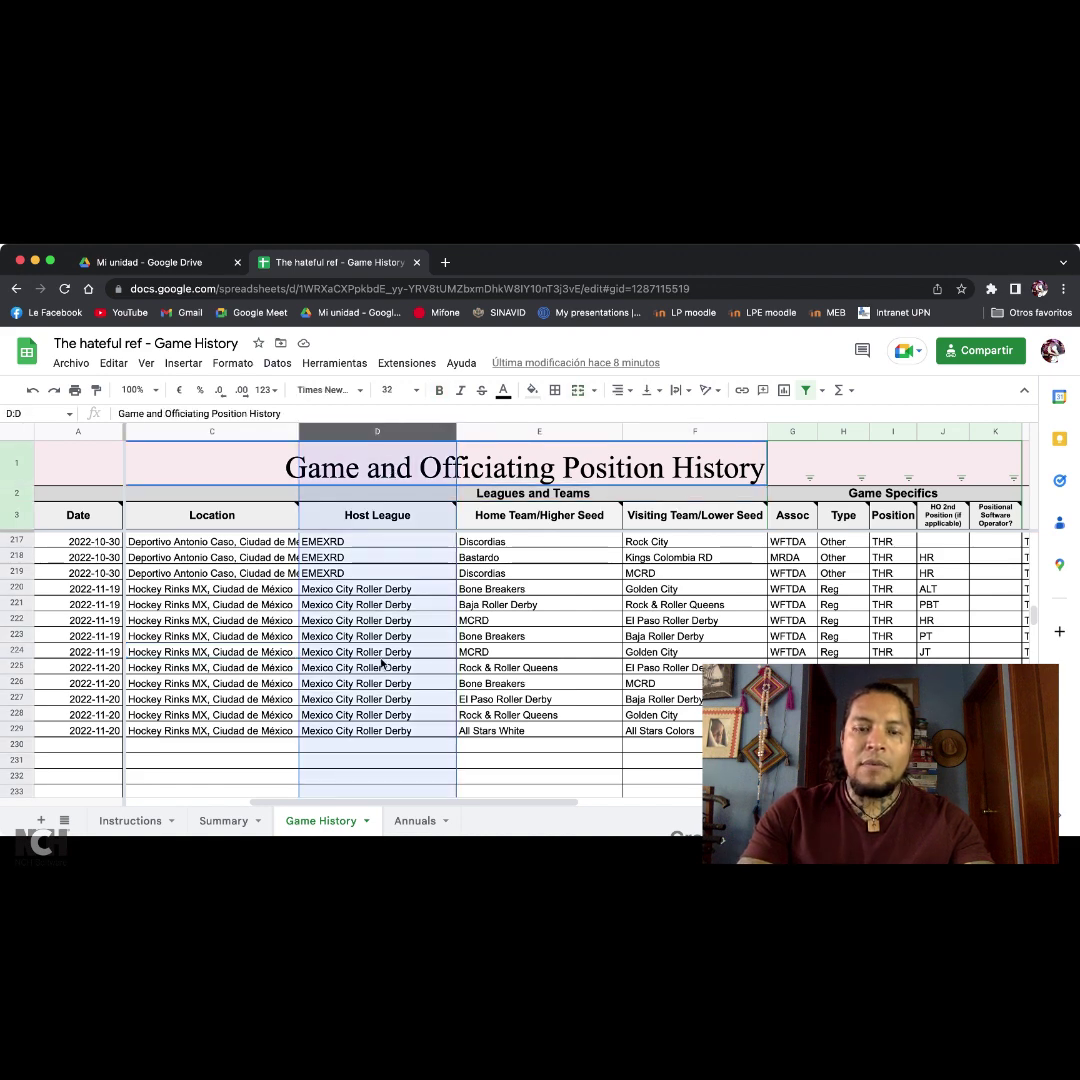
click(381, 664)
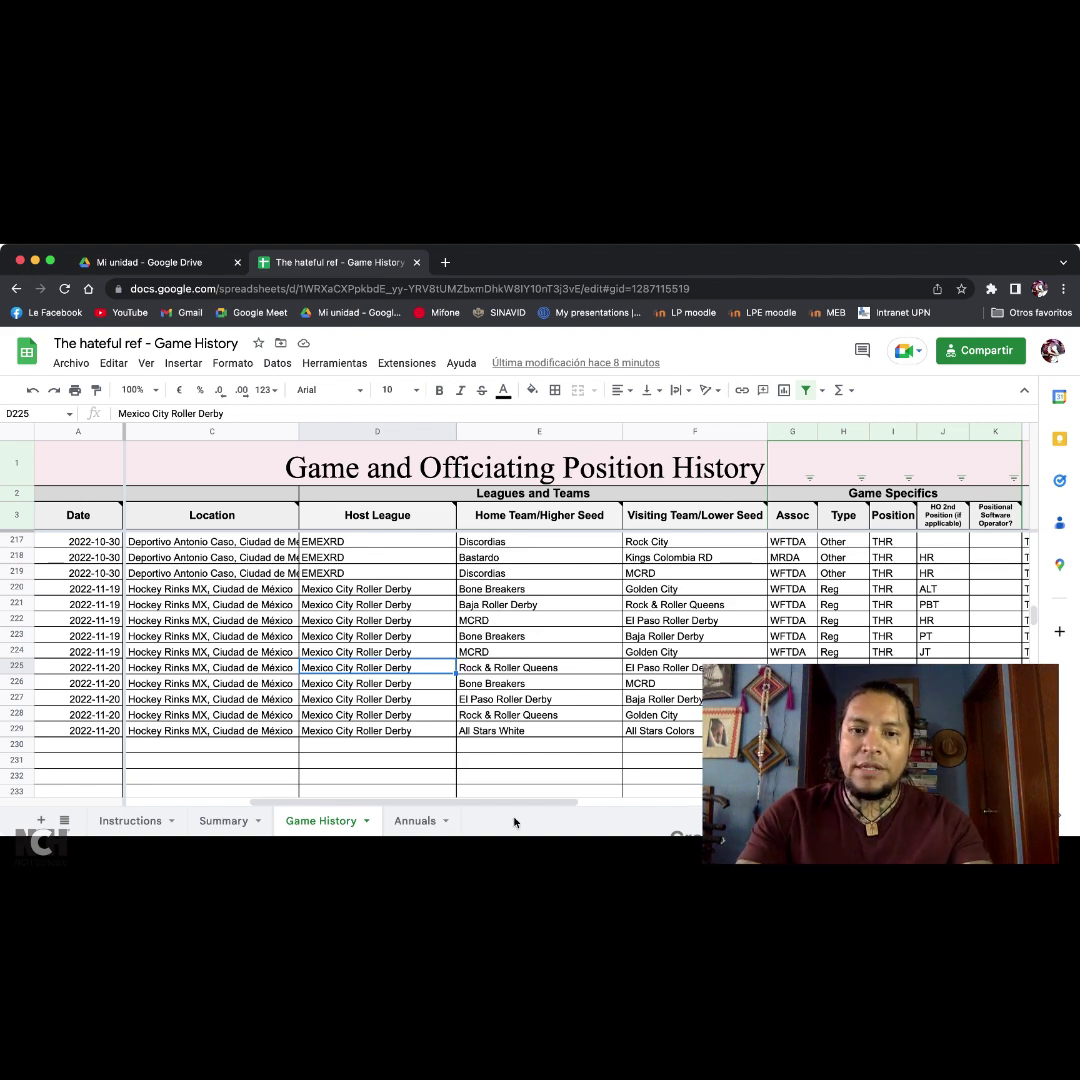
click(360, 653)
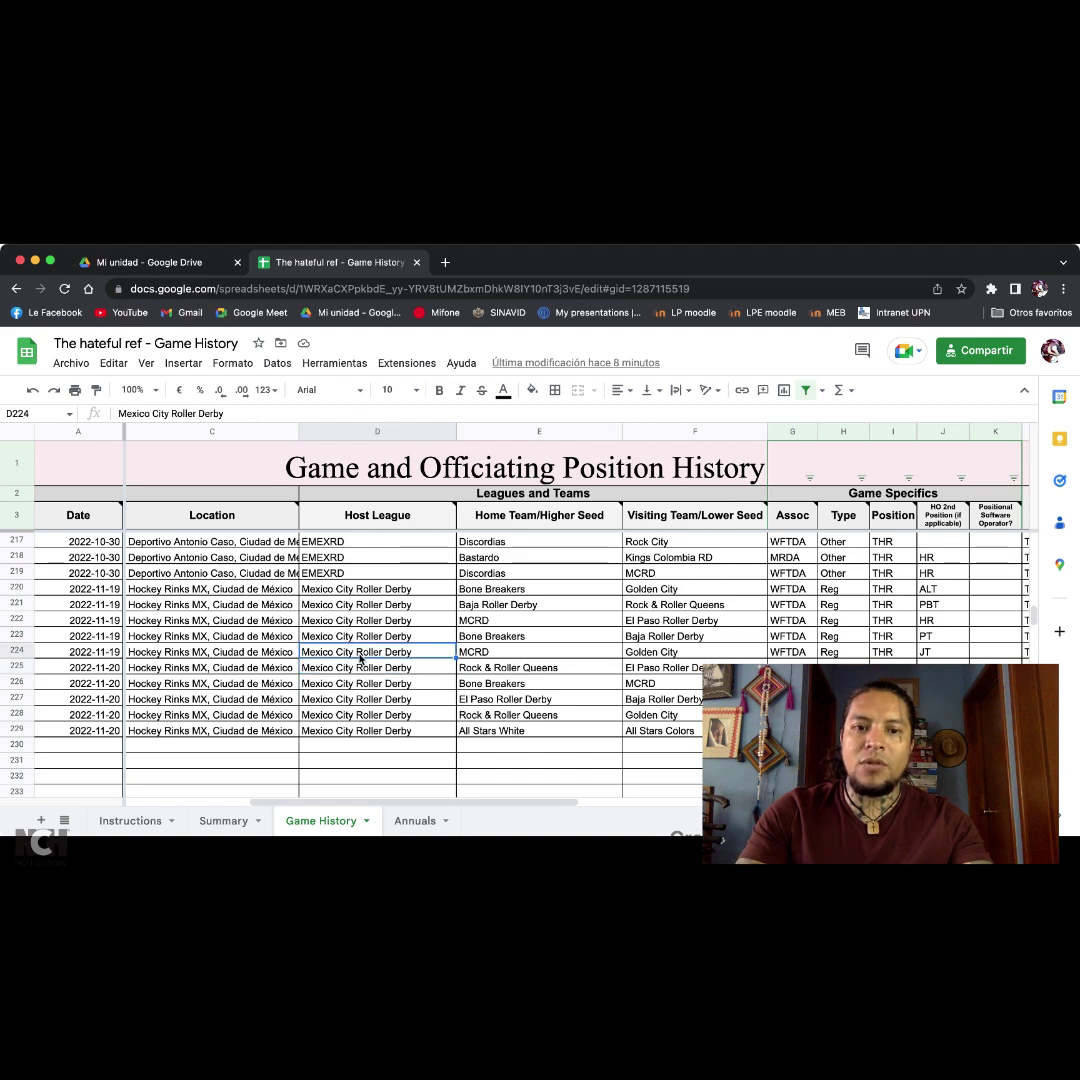
click(405, 685)
Compare the host leagues of earlier 2022 games, such as EMEXRD, Rock City and Furiosas, with their tournaments and locations
scroll(407, 657, up, 2)
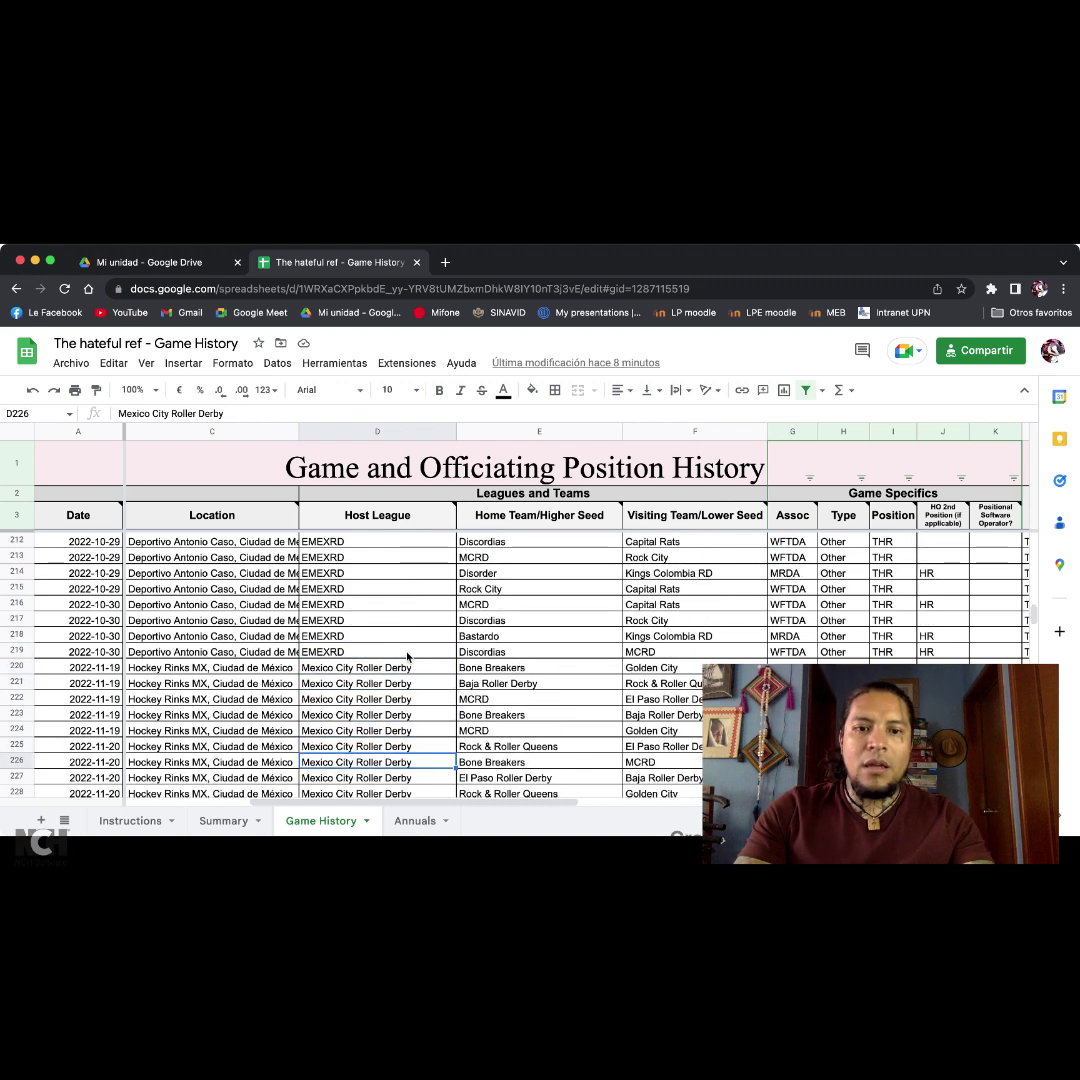
scroll(407, 657, up, 3)
scroll(407, 657, left, 3)
scroll(407, 657, right, 5)
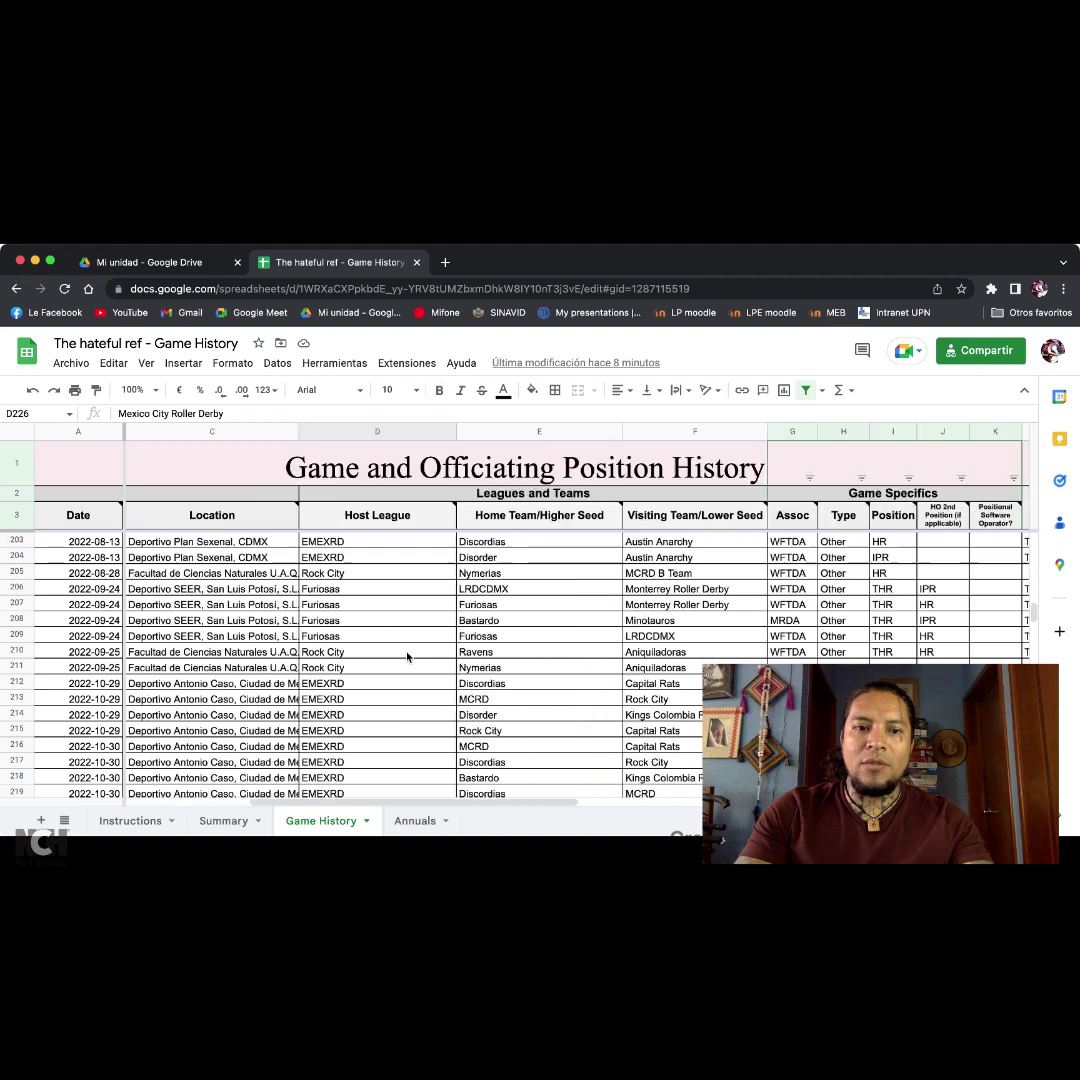
scroll(407, 657, left, 5)
scroll(407, 657, down, 3)
scroll(407, 657, down, 3)
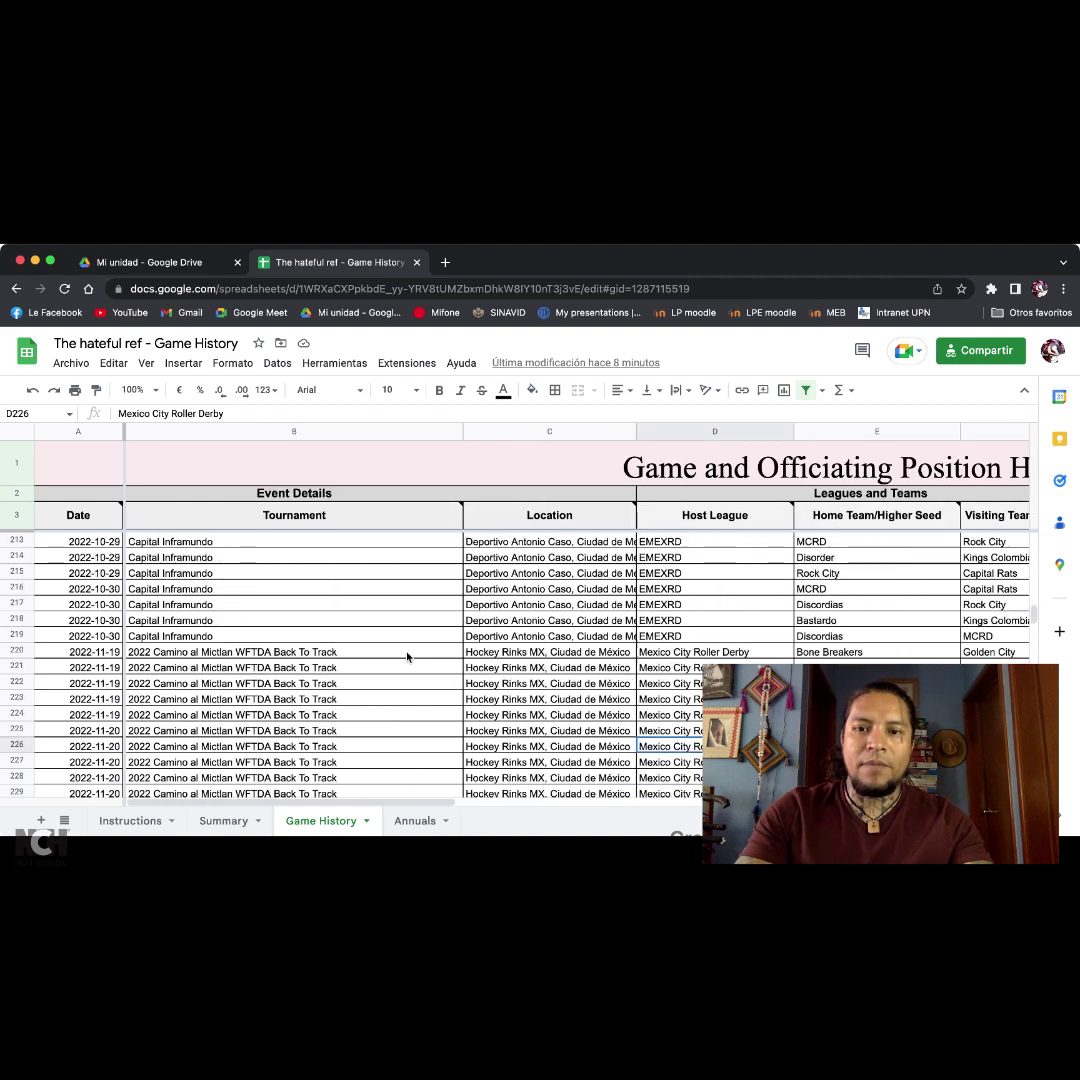
scroll(407, 657, right, 3)
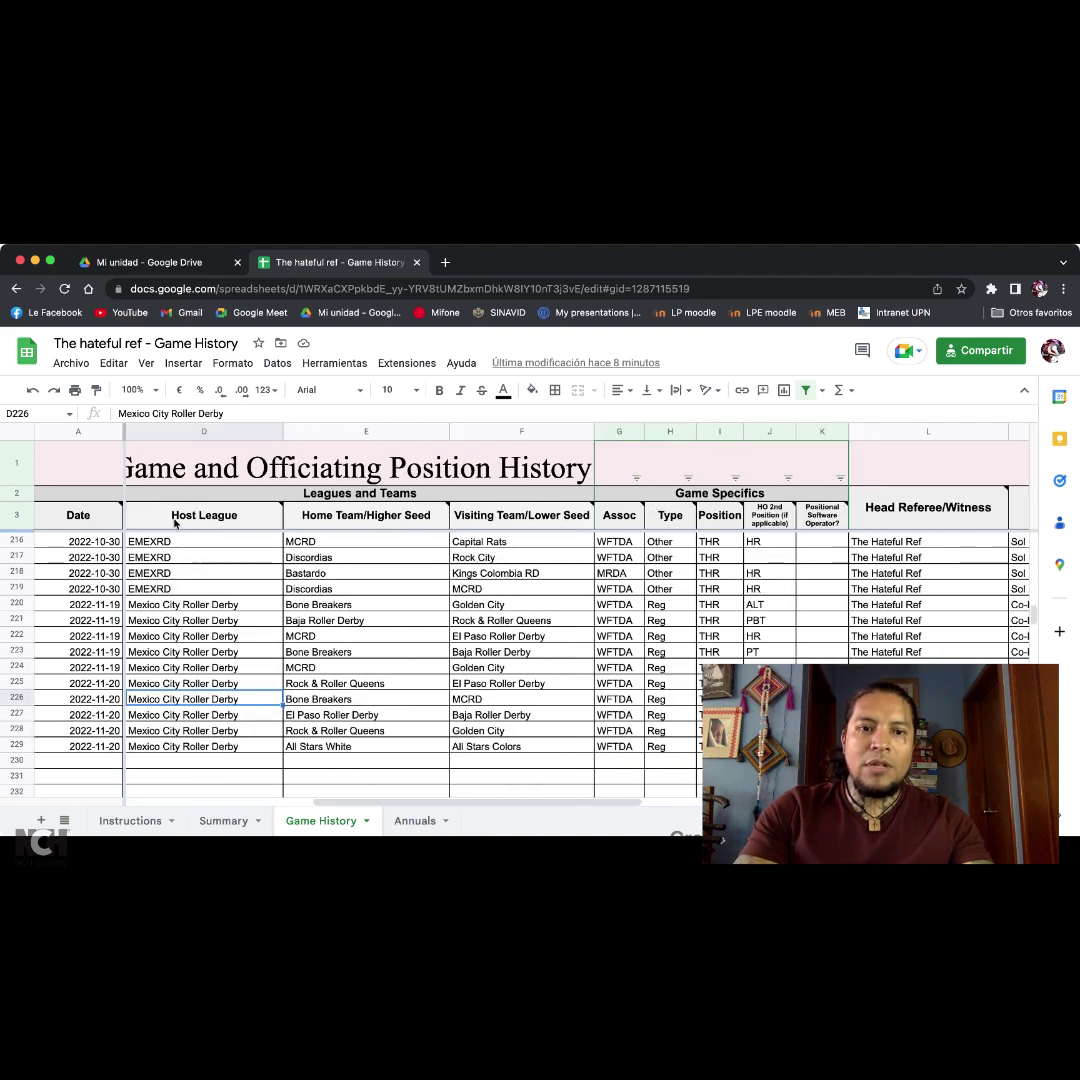
Examine the Home Team/Higher Seed and Visiting Team/Lower Seed columns and read the note on the visiting team heading
click(369, 432)
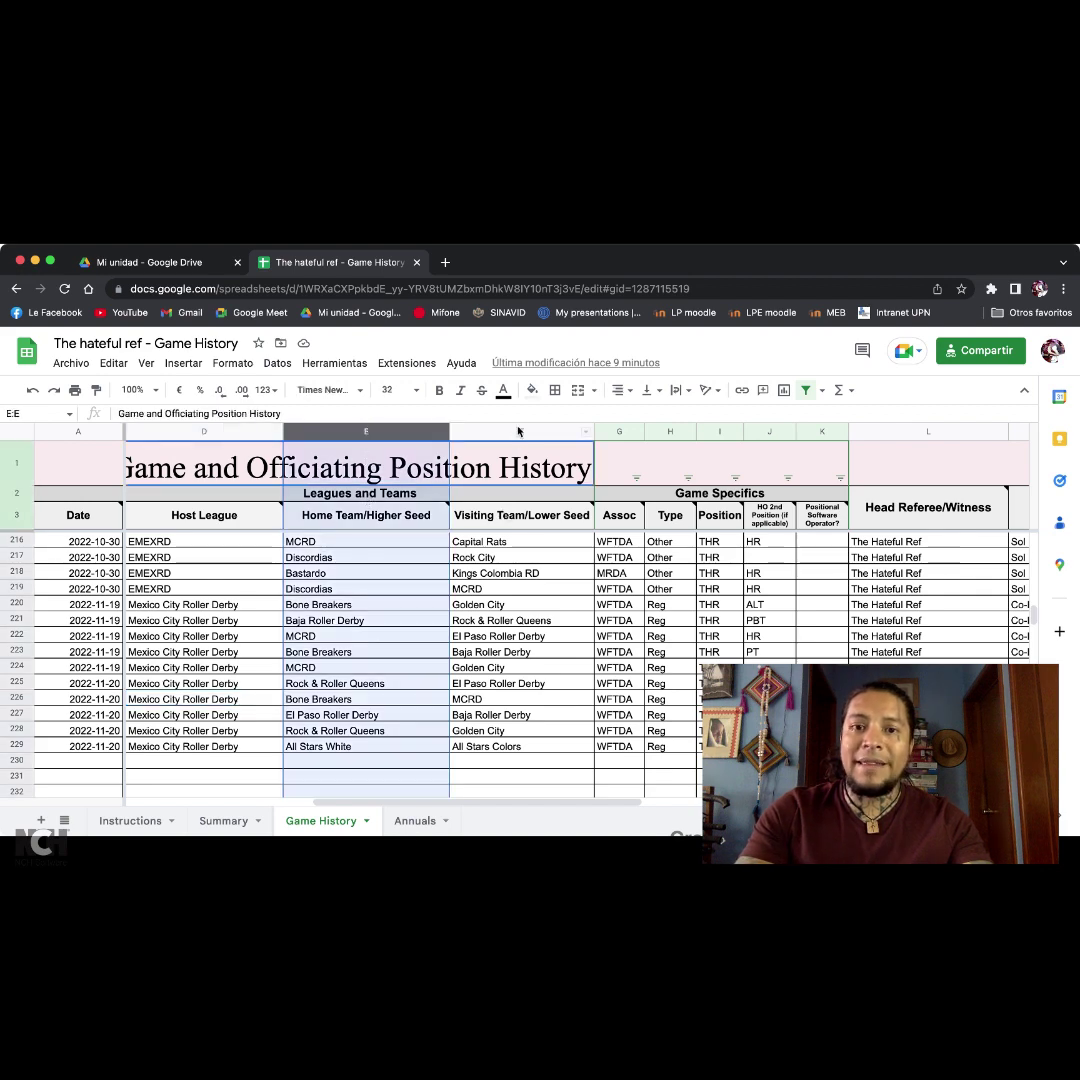
shift+click(463, 432)
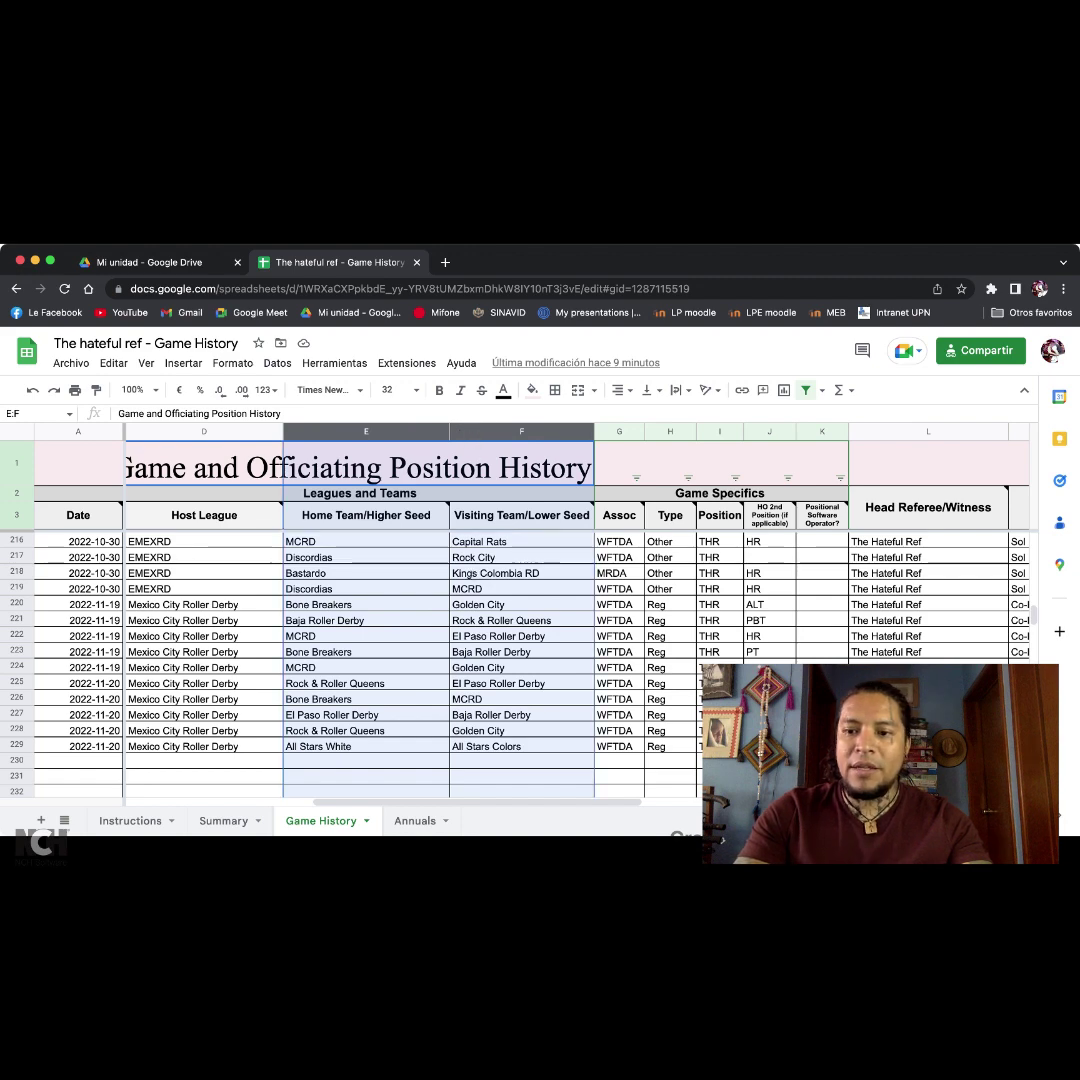
scroll(400, 620, right, 5)
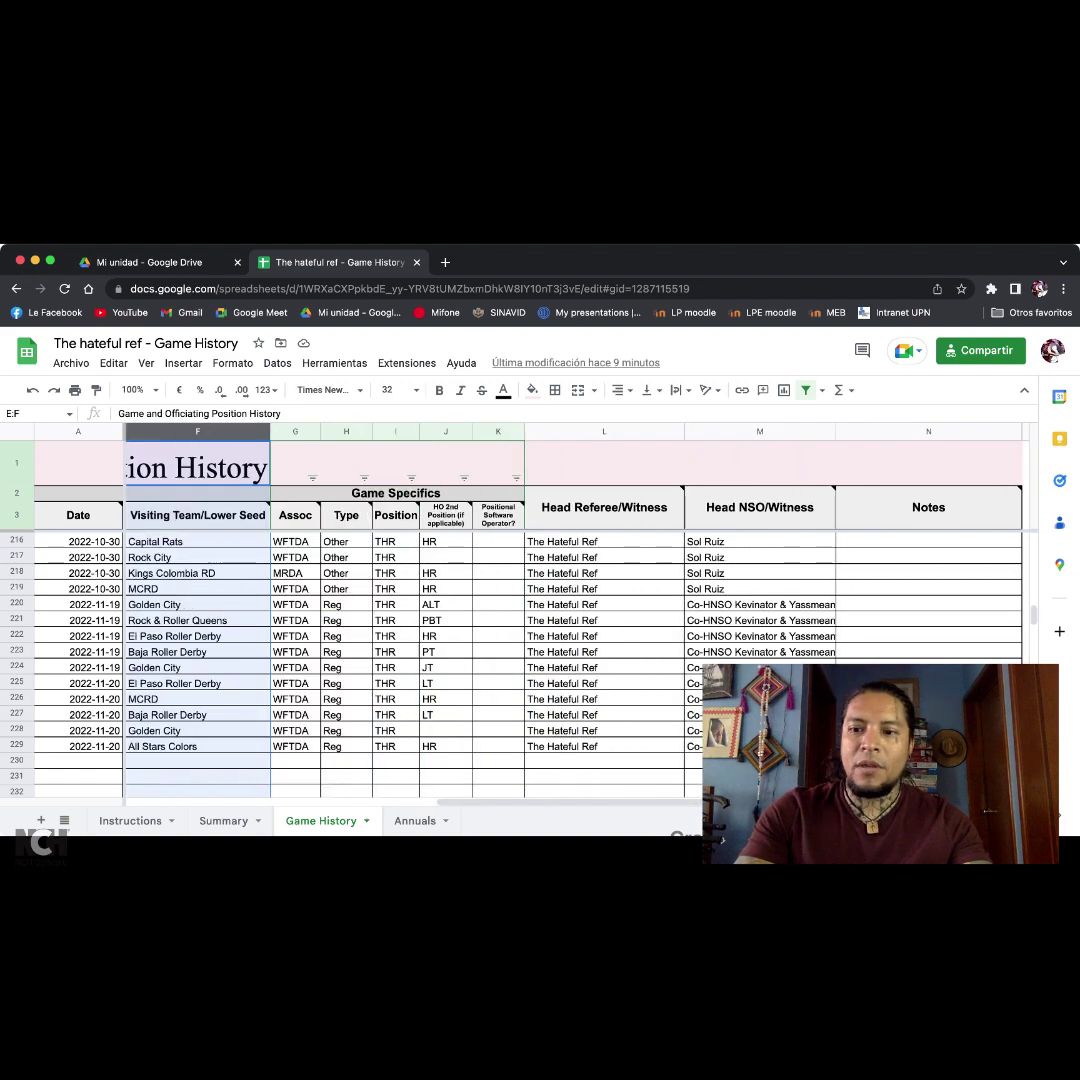
scroll(350, 620, left, 5)
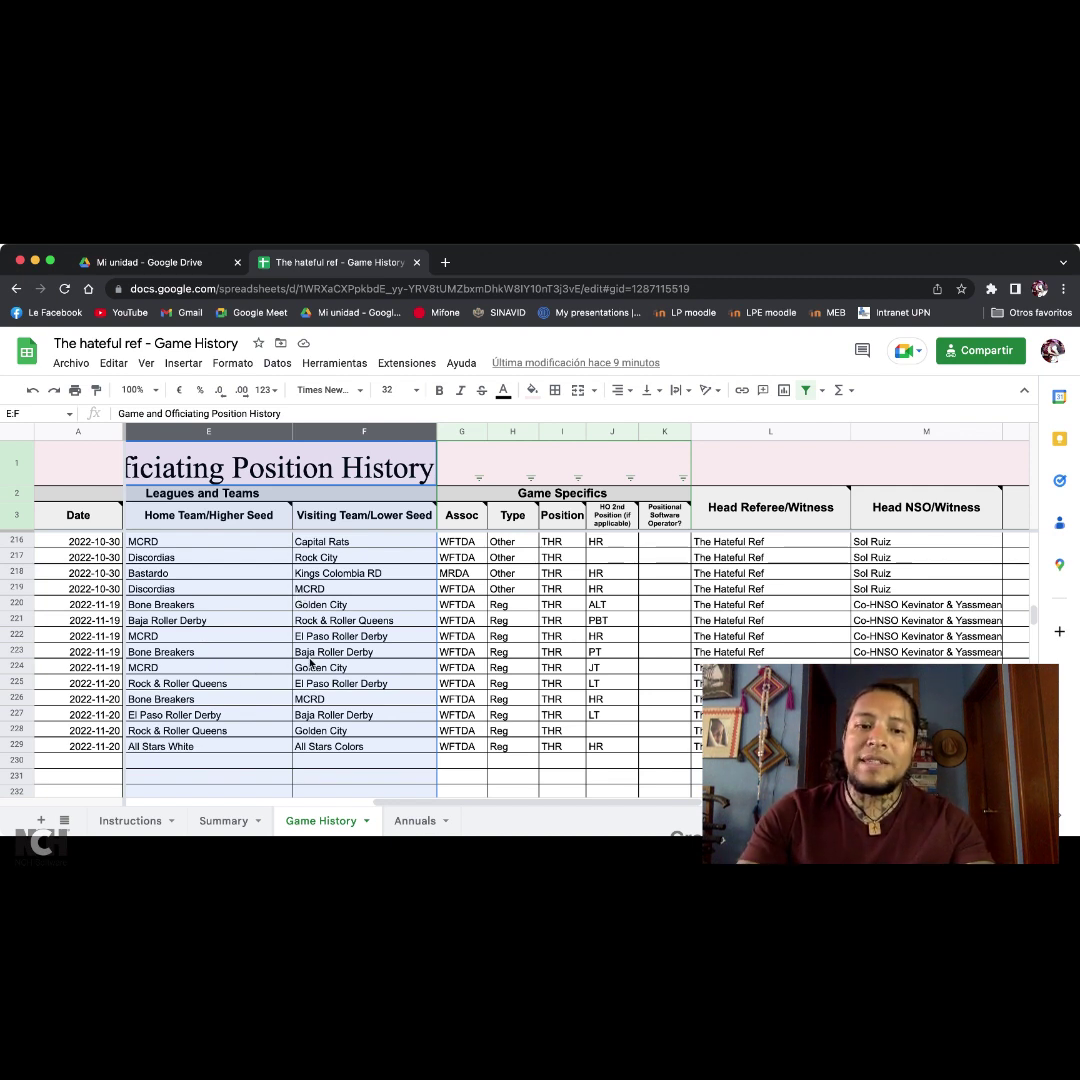
click(275, 655)
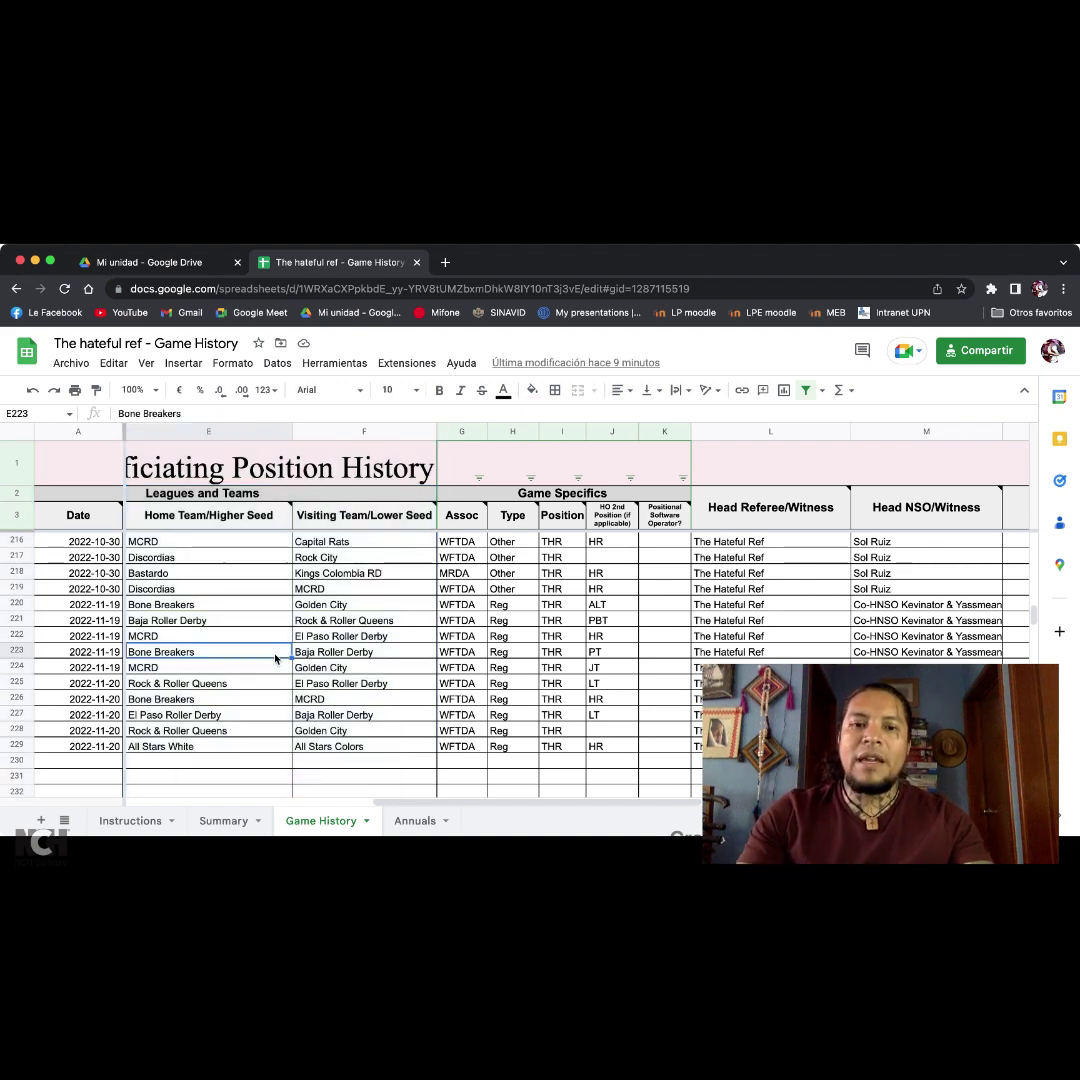
mouse_move(353, 527)
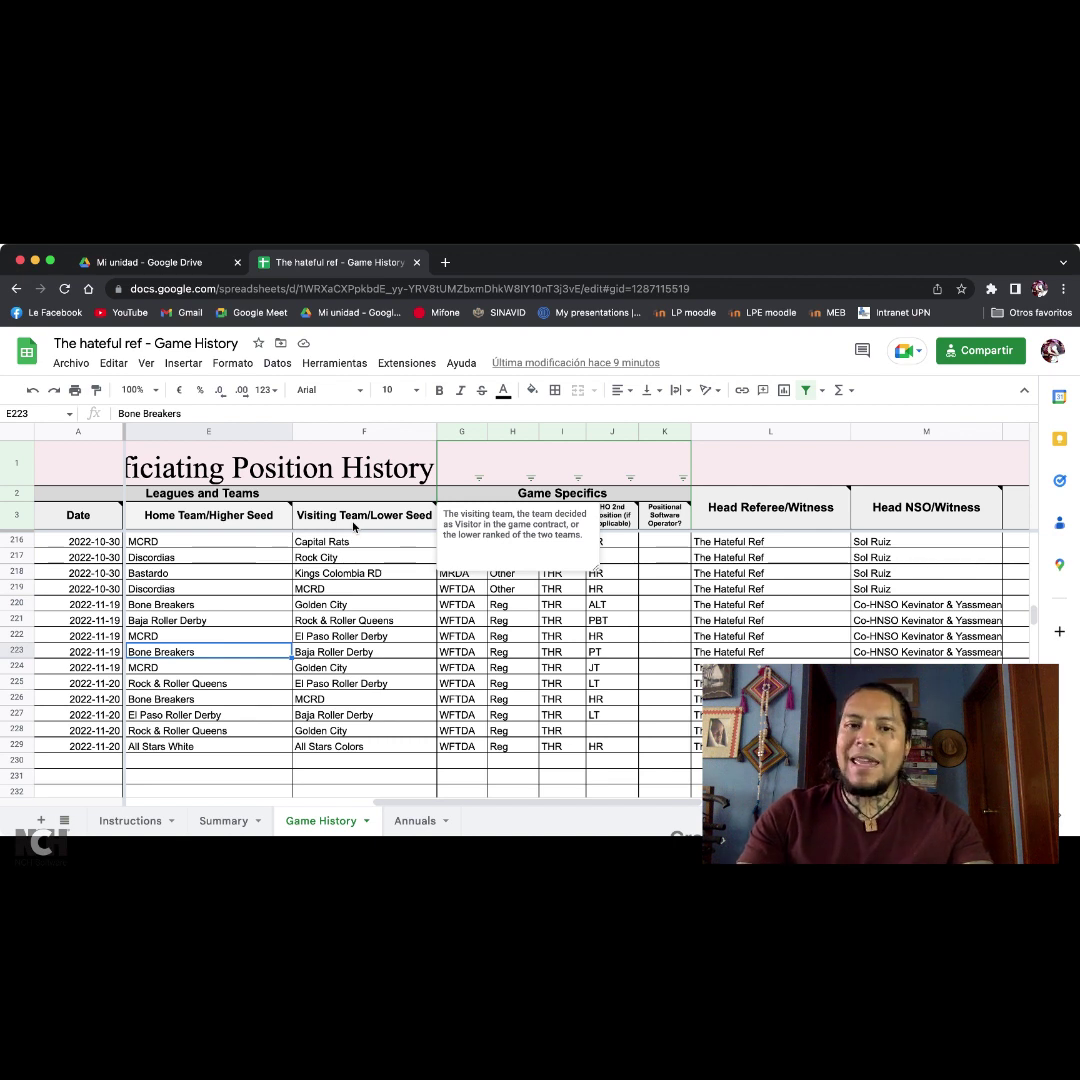
click(370, 518)
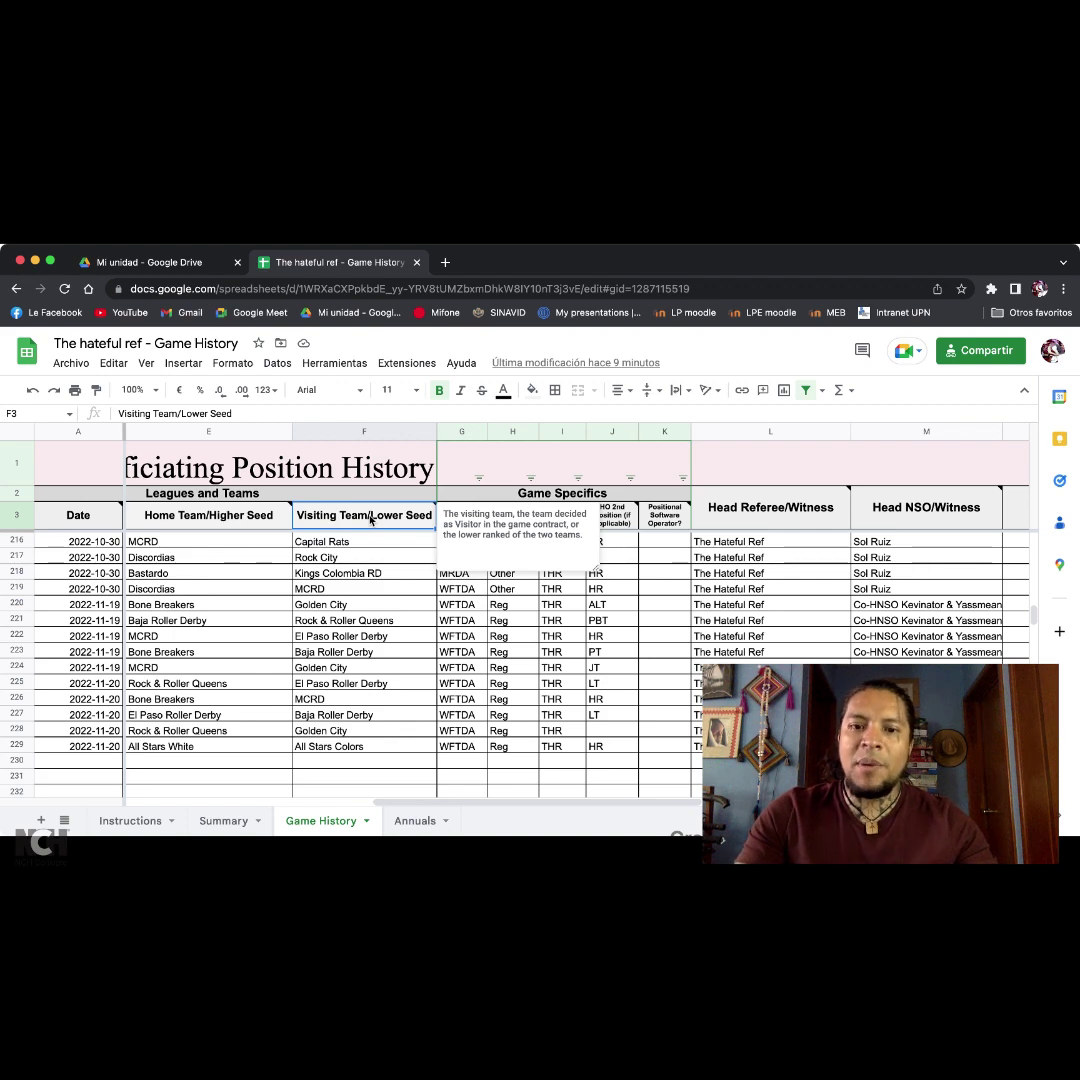
Review the Bone Breakers versus Golden City game in row 220 as an example of home and visiting team entries
click(296, 605)
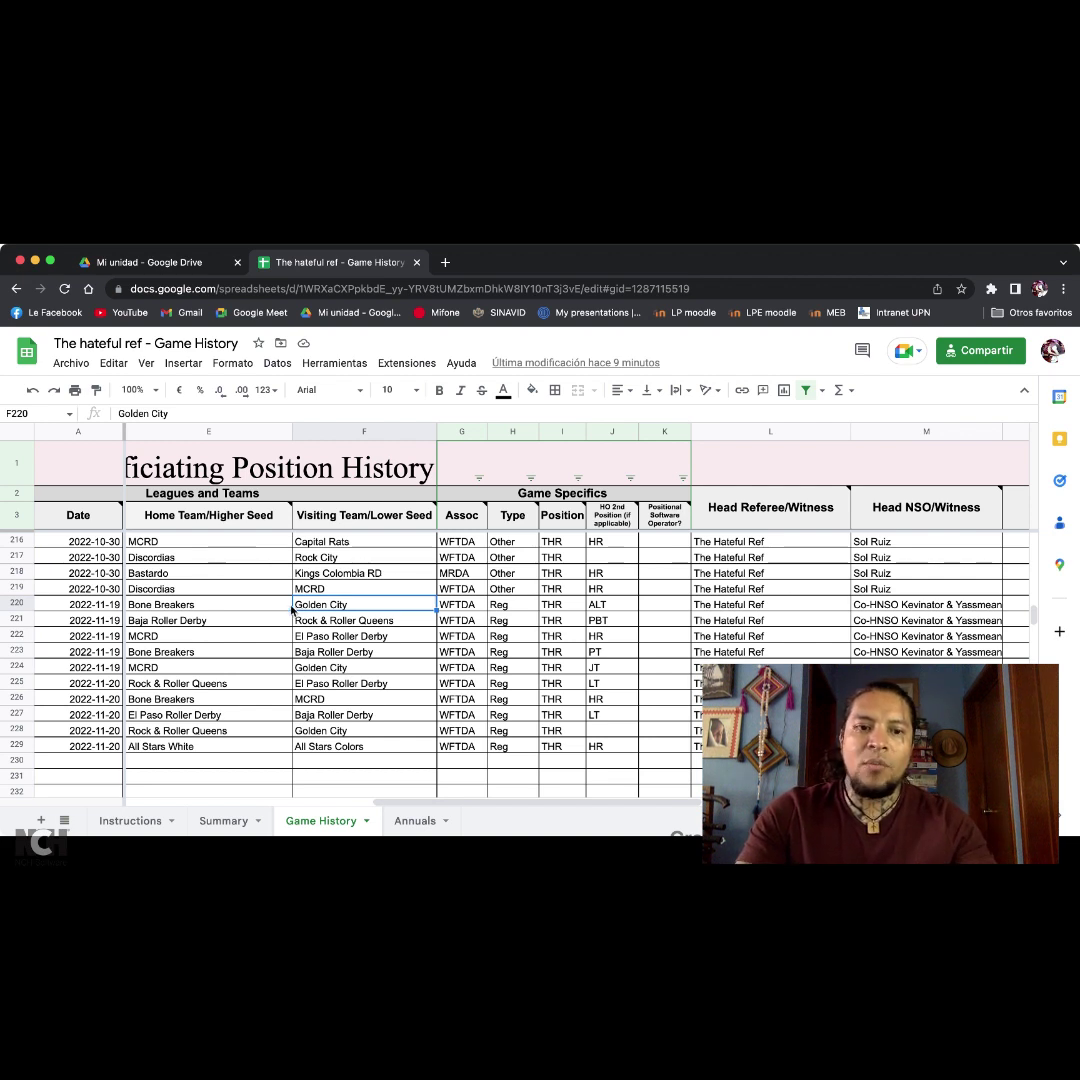
click(222, 606)
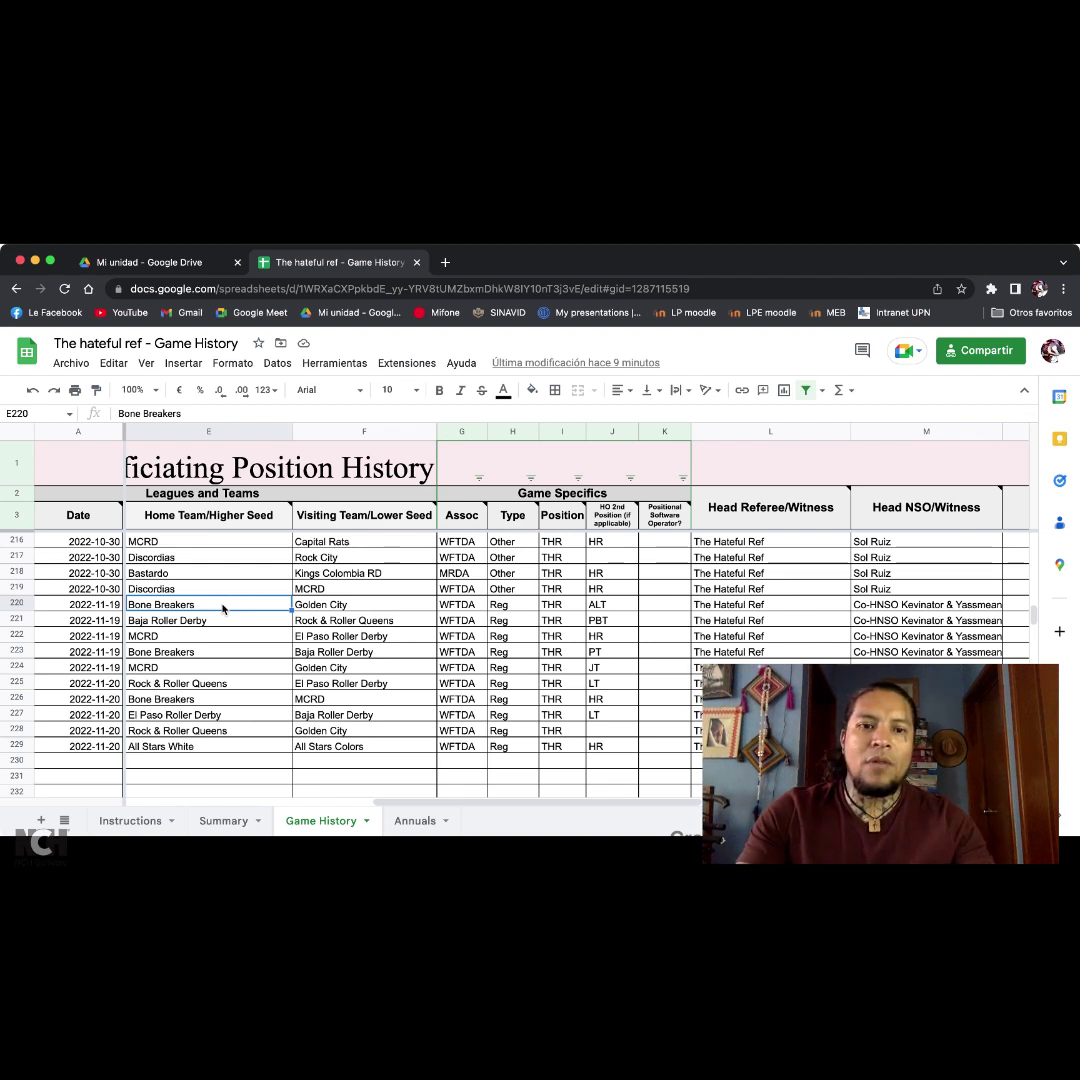
click(352, 605)
click(316, 494)
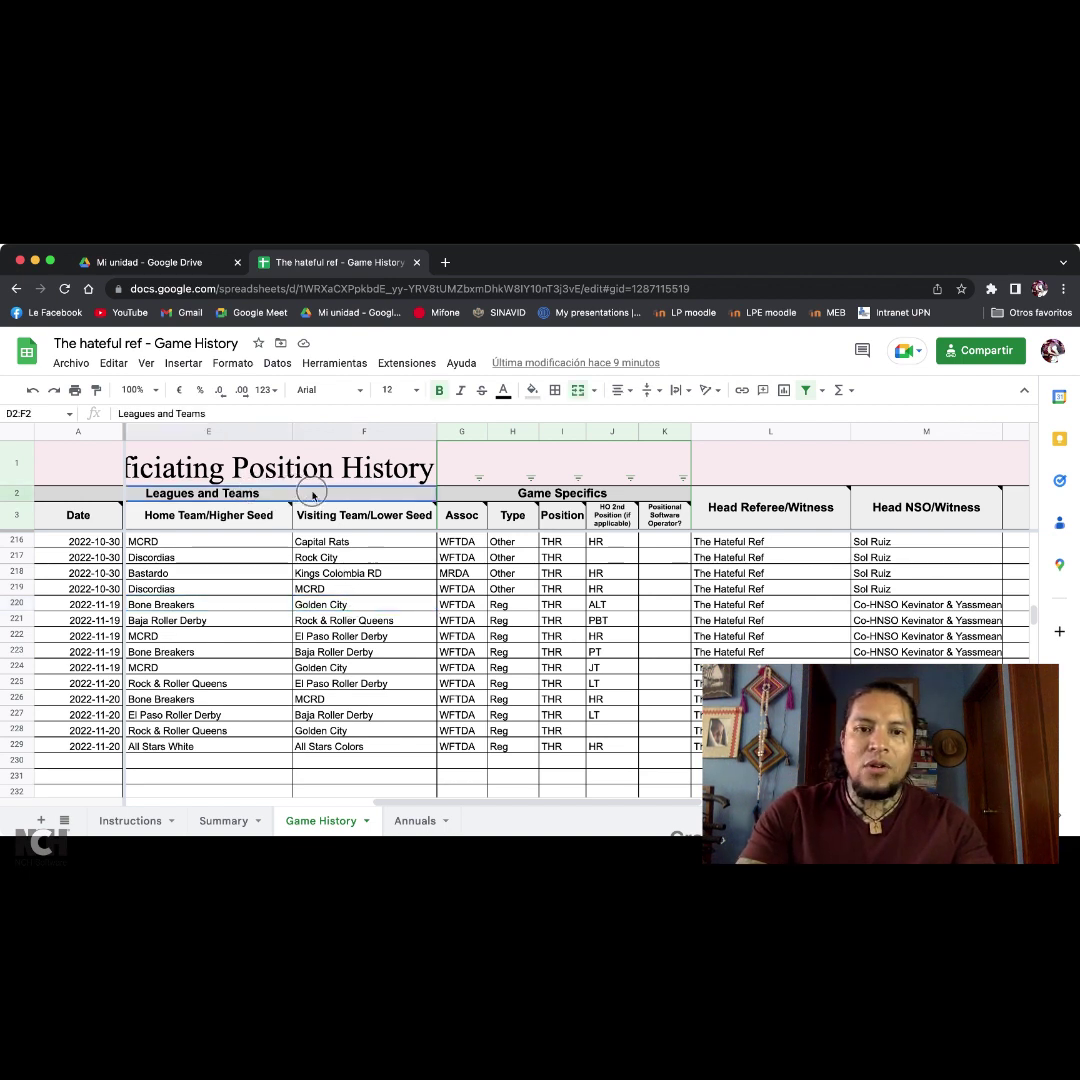
drag(243, 432, 314, 429)
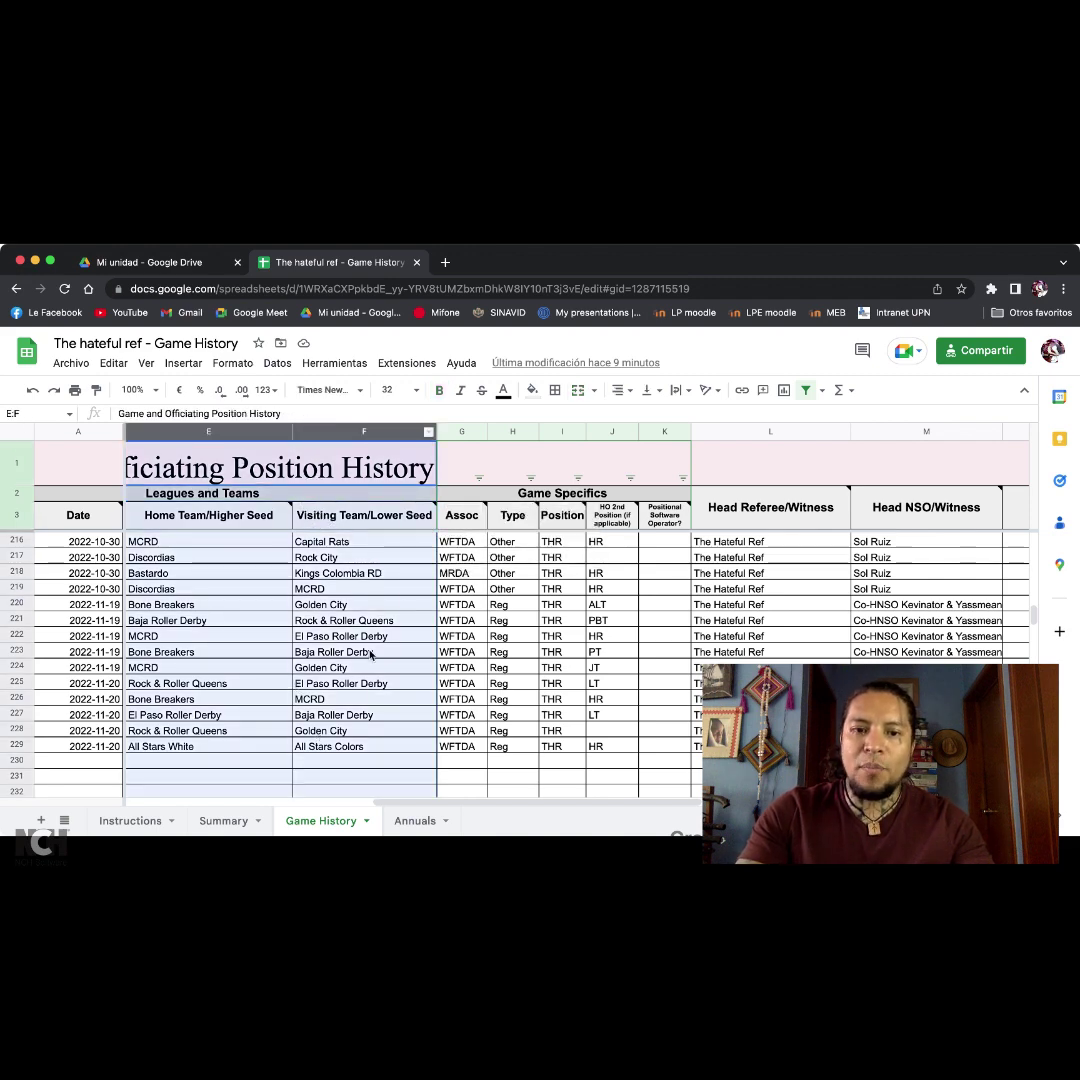
click(378, 681)
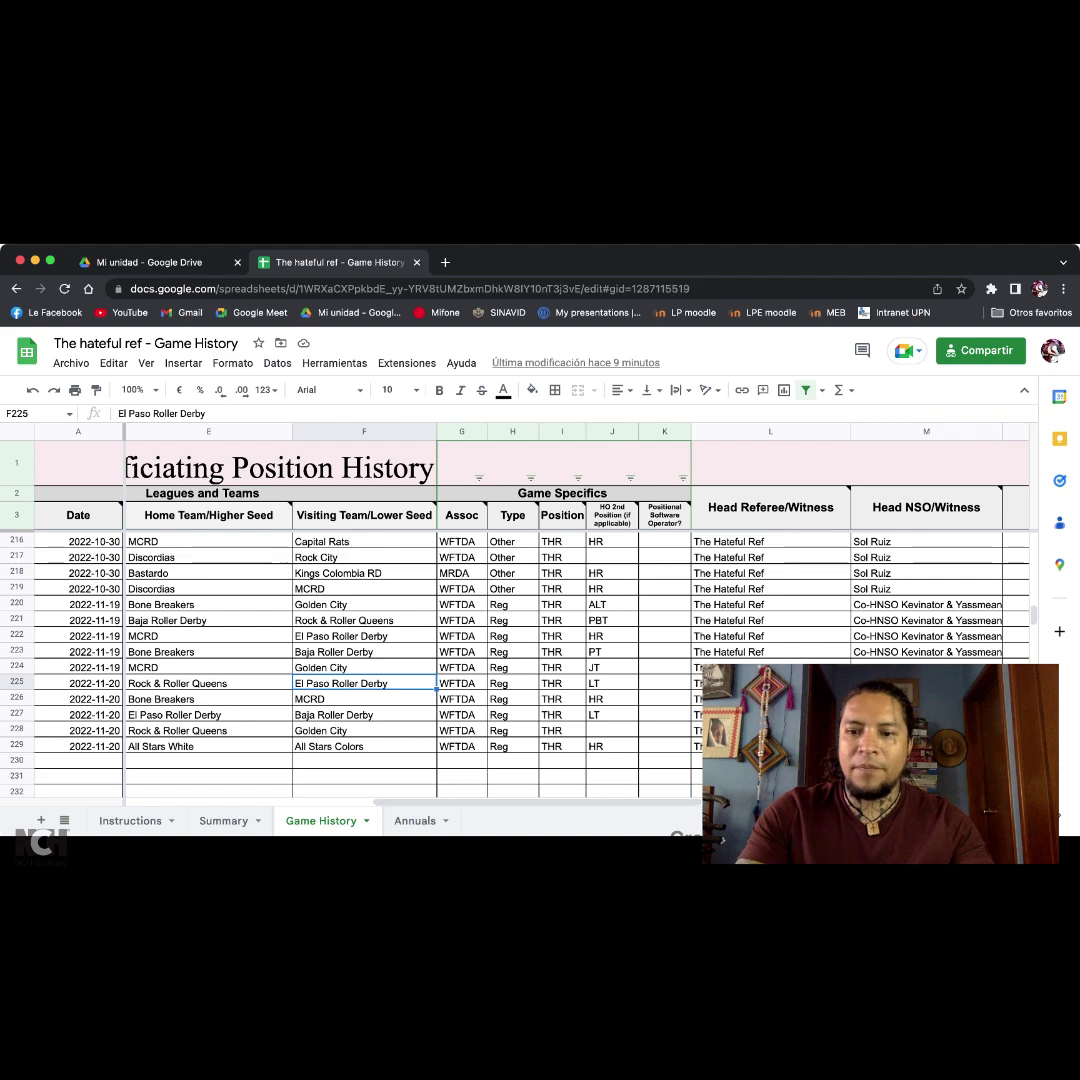
Examine the Game Specifics columns, reading the Assoc heading's note and comparing the WFTDA and MRDA entries
scroll(400, 650, right, 3)
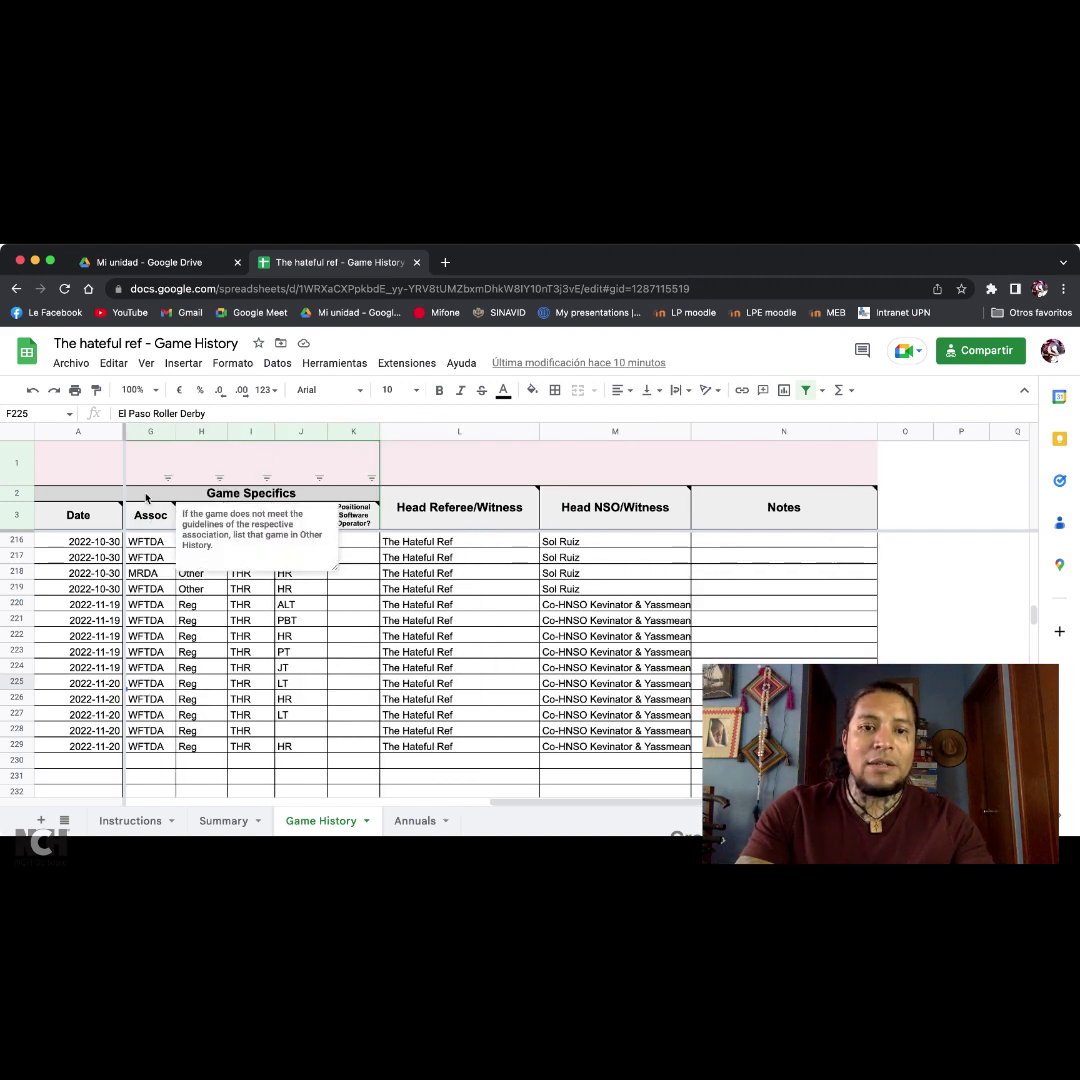
click(146, 496)
drag(152, 432, 301, 432)
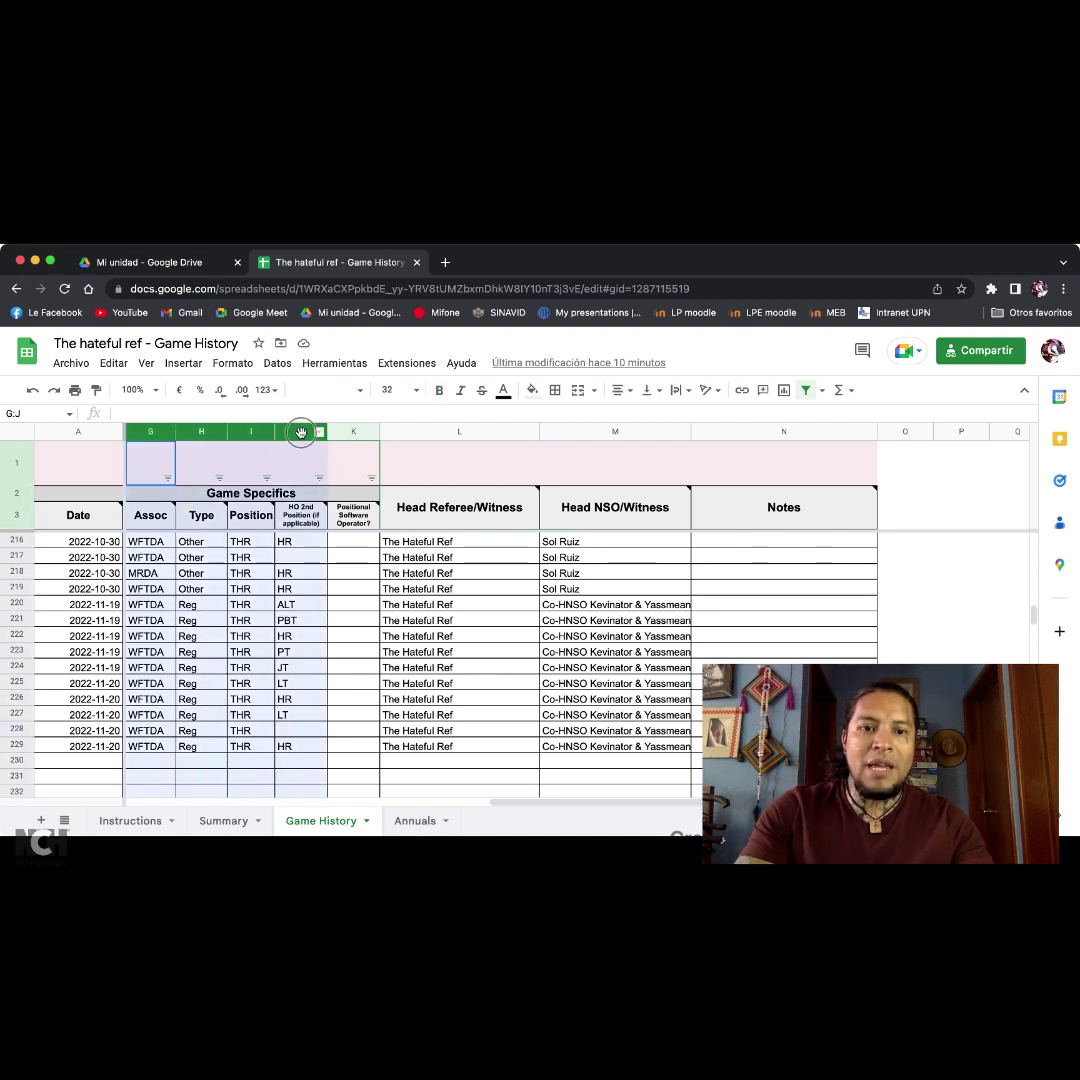
click(156, 546)
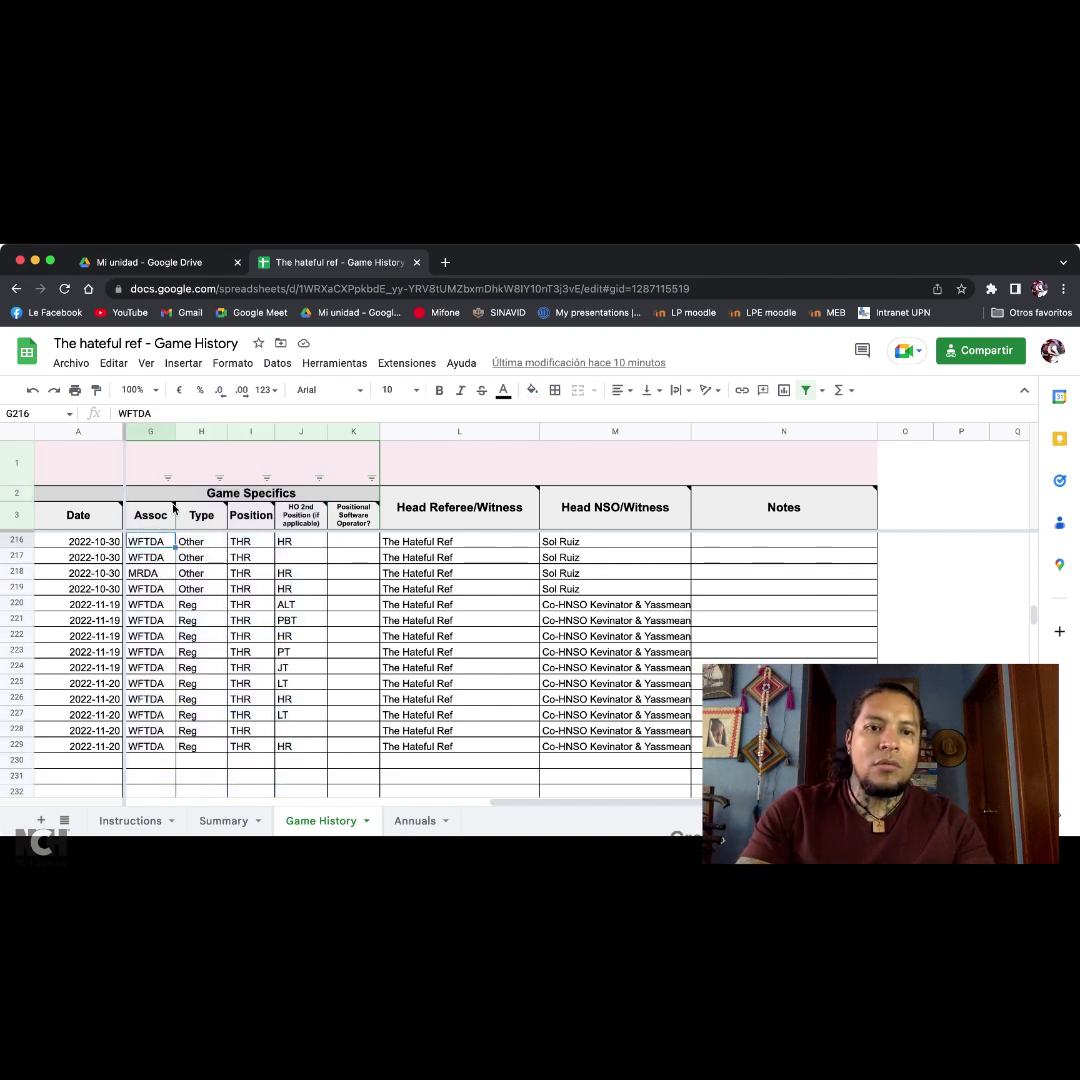
mouse_move(174, 507)
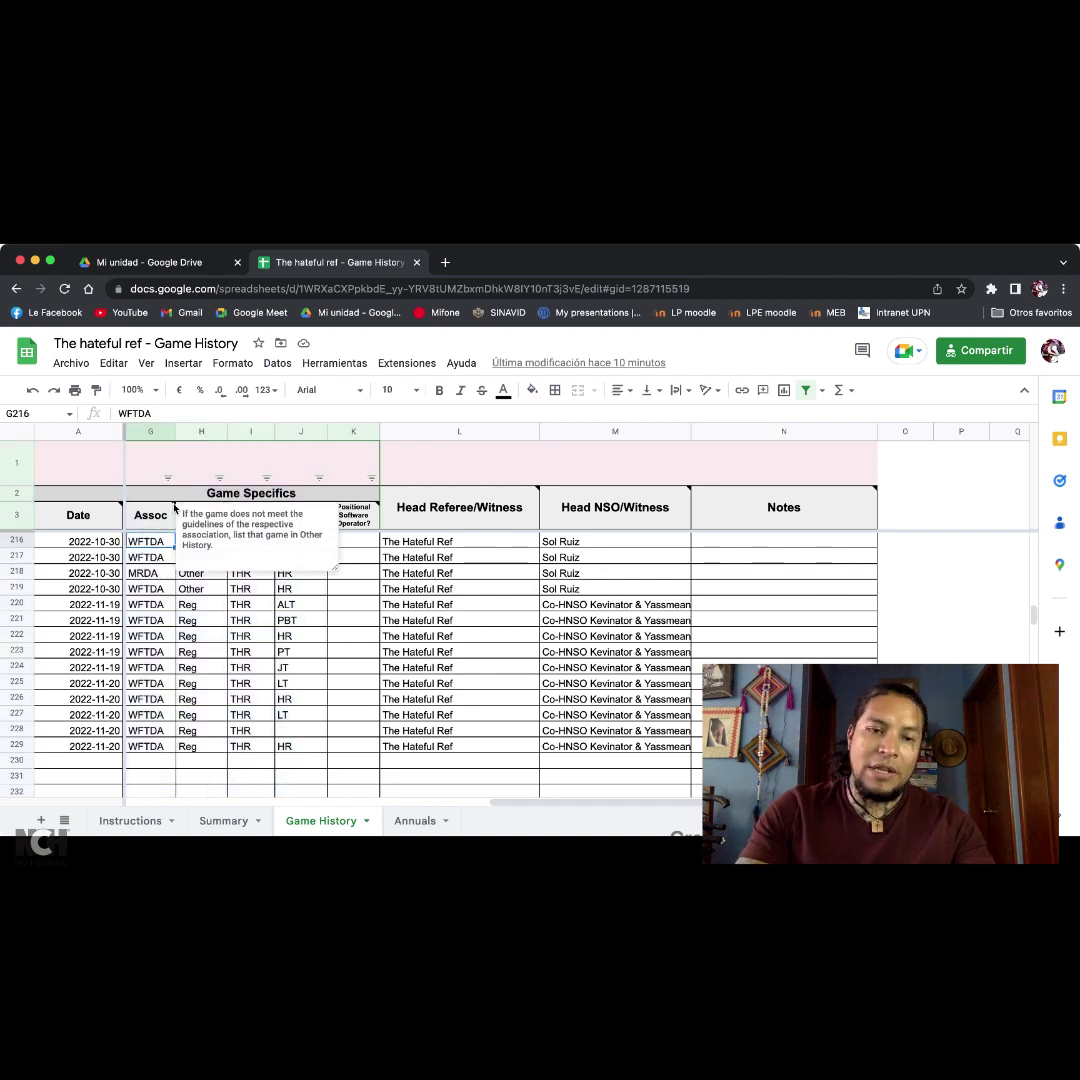
click(172, 625)
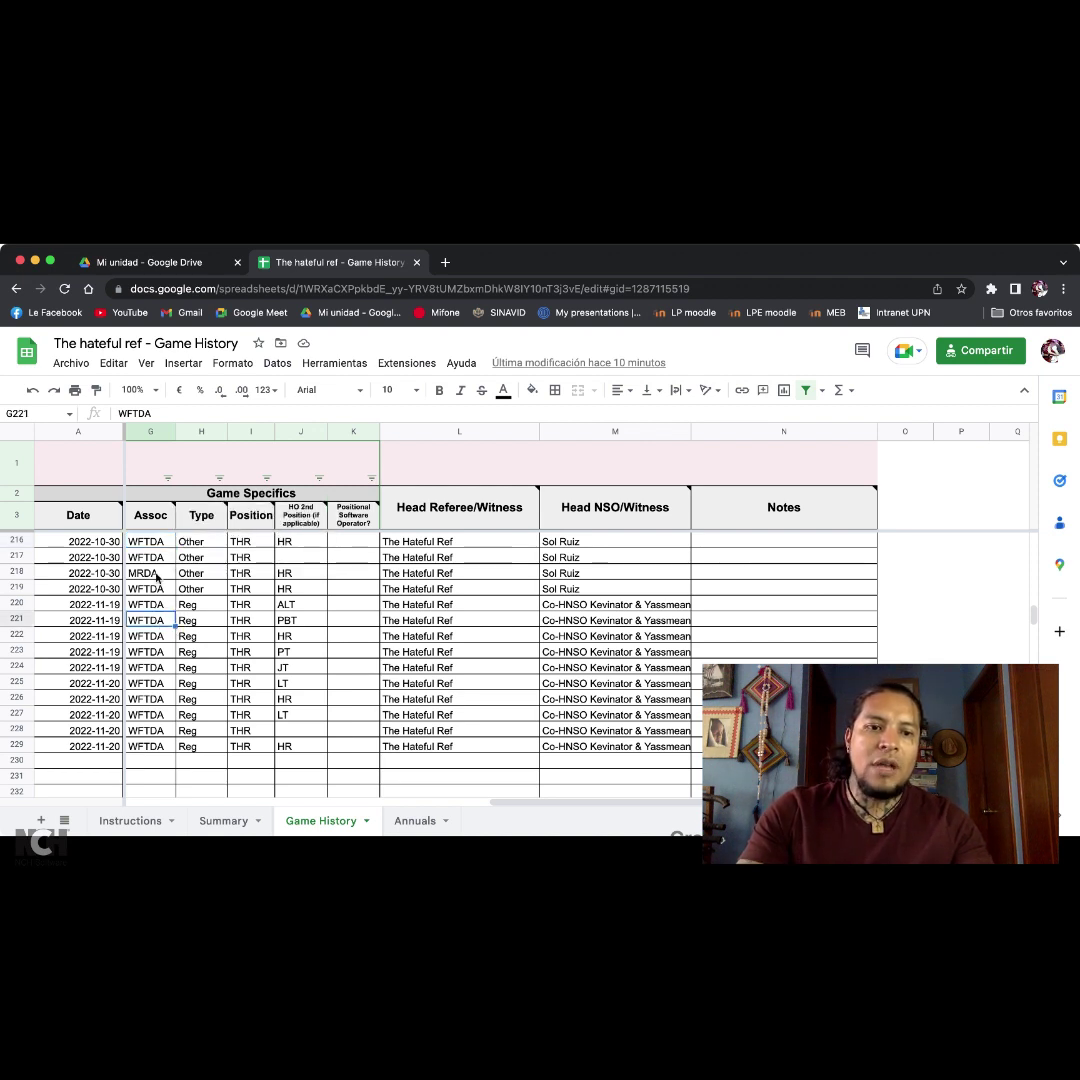
click(155, 577)
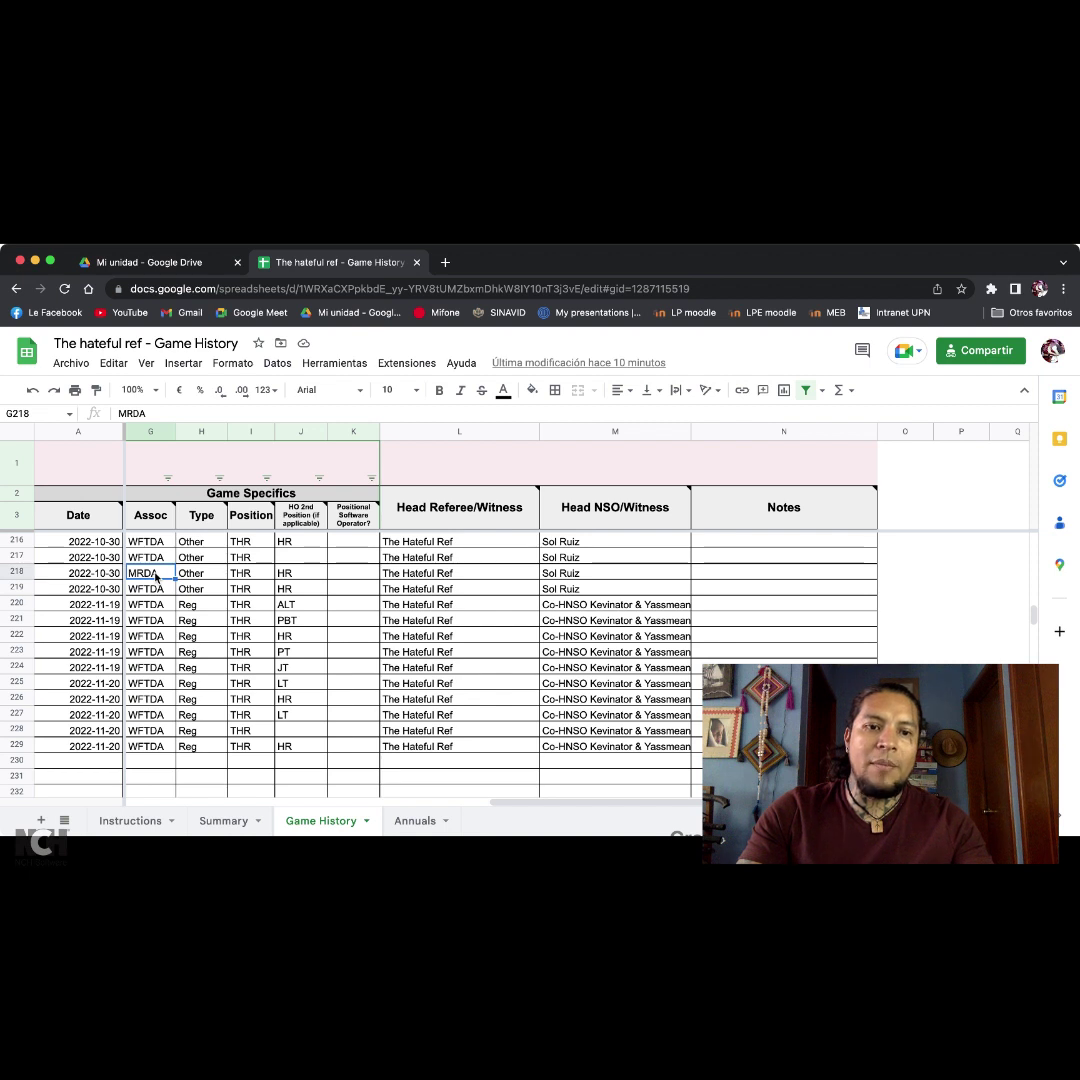
click(162, 592)
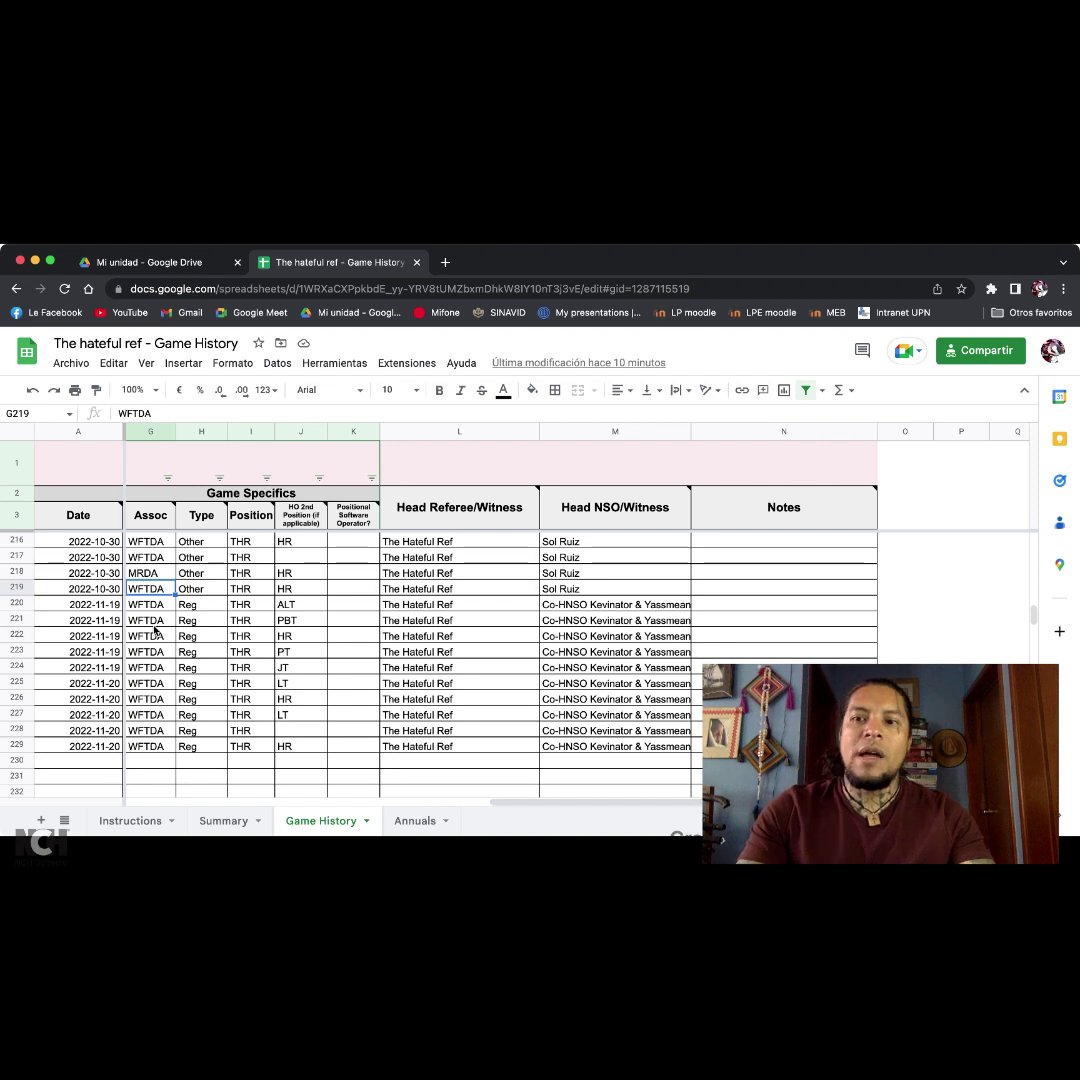
Review the Type column, comparing an Other entry in row 217 with a Reg entry in row 220
click(205, 434)
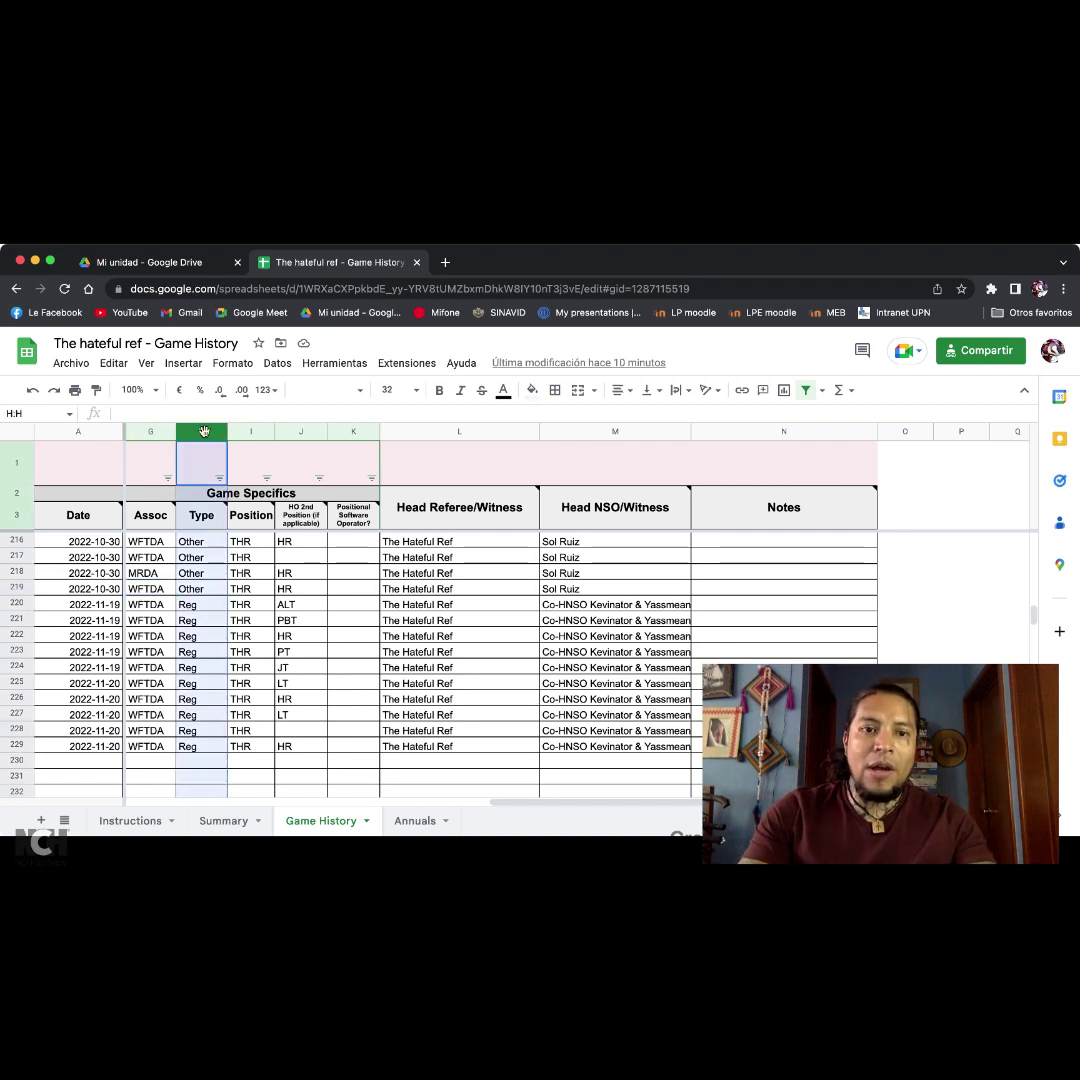
click(203, 557)
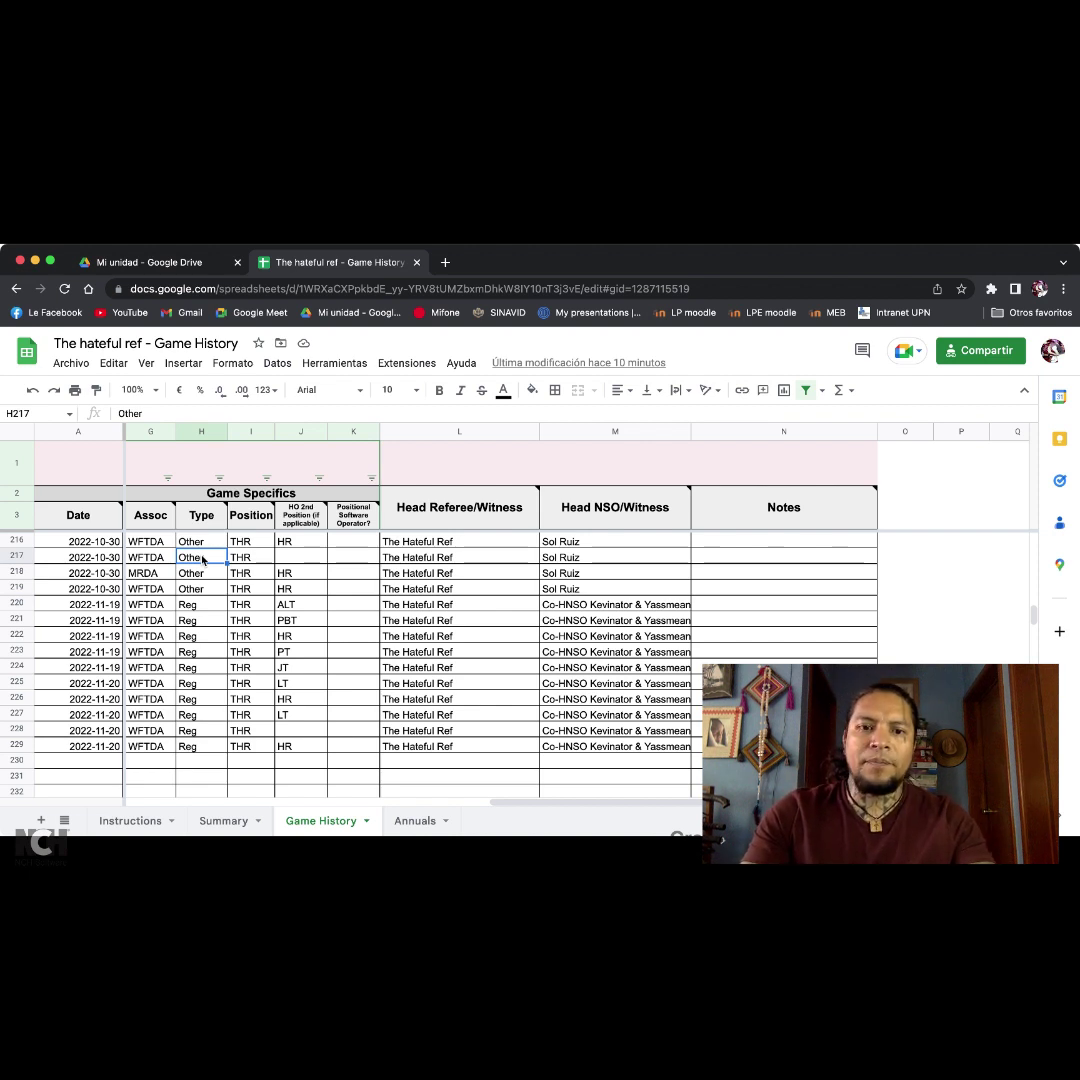
click(215, 606)
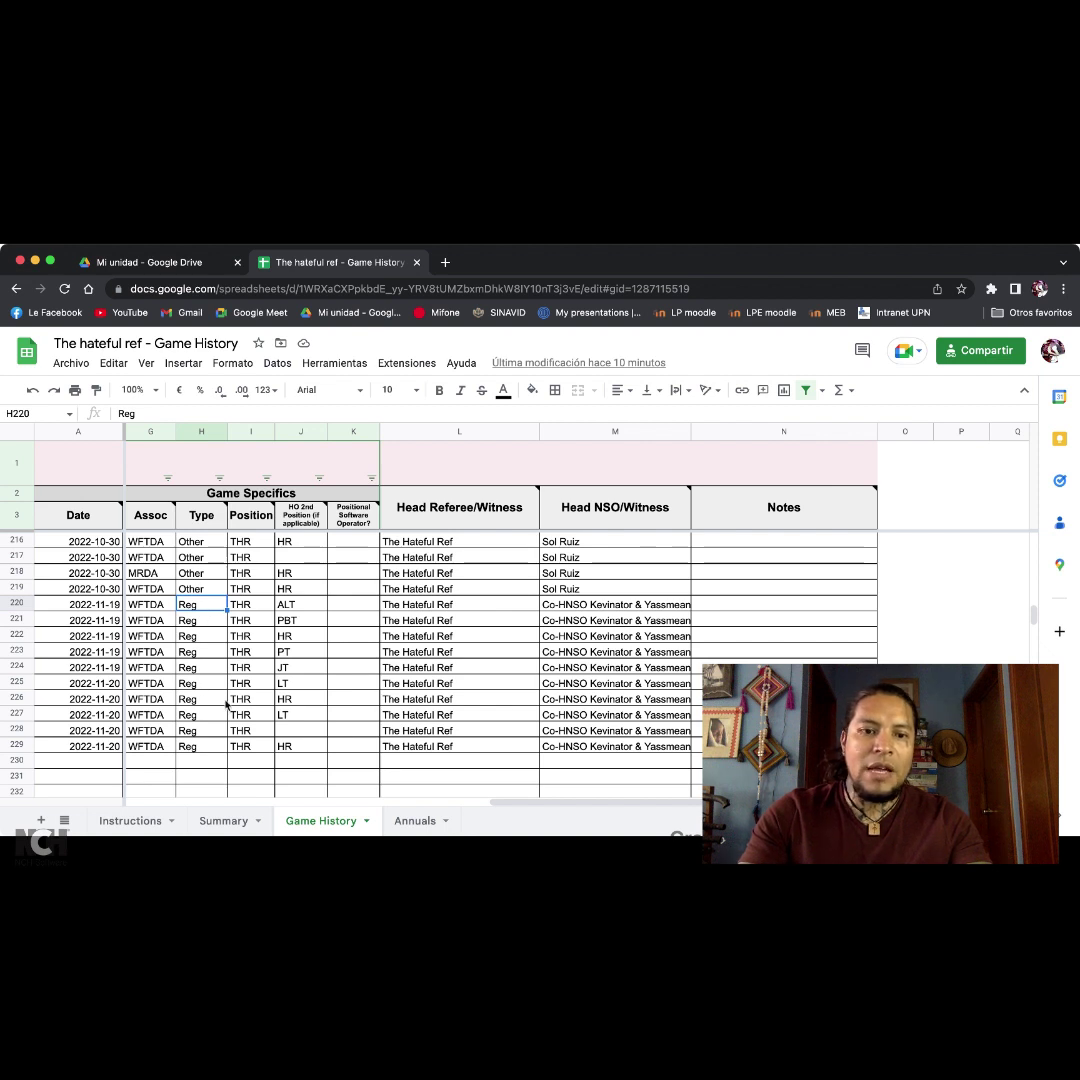
click(206, 761)
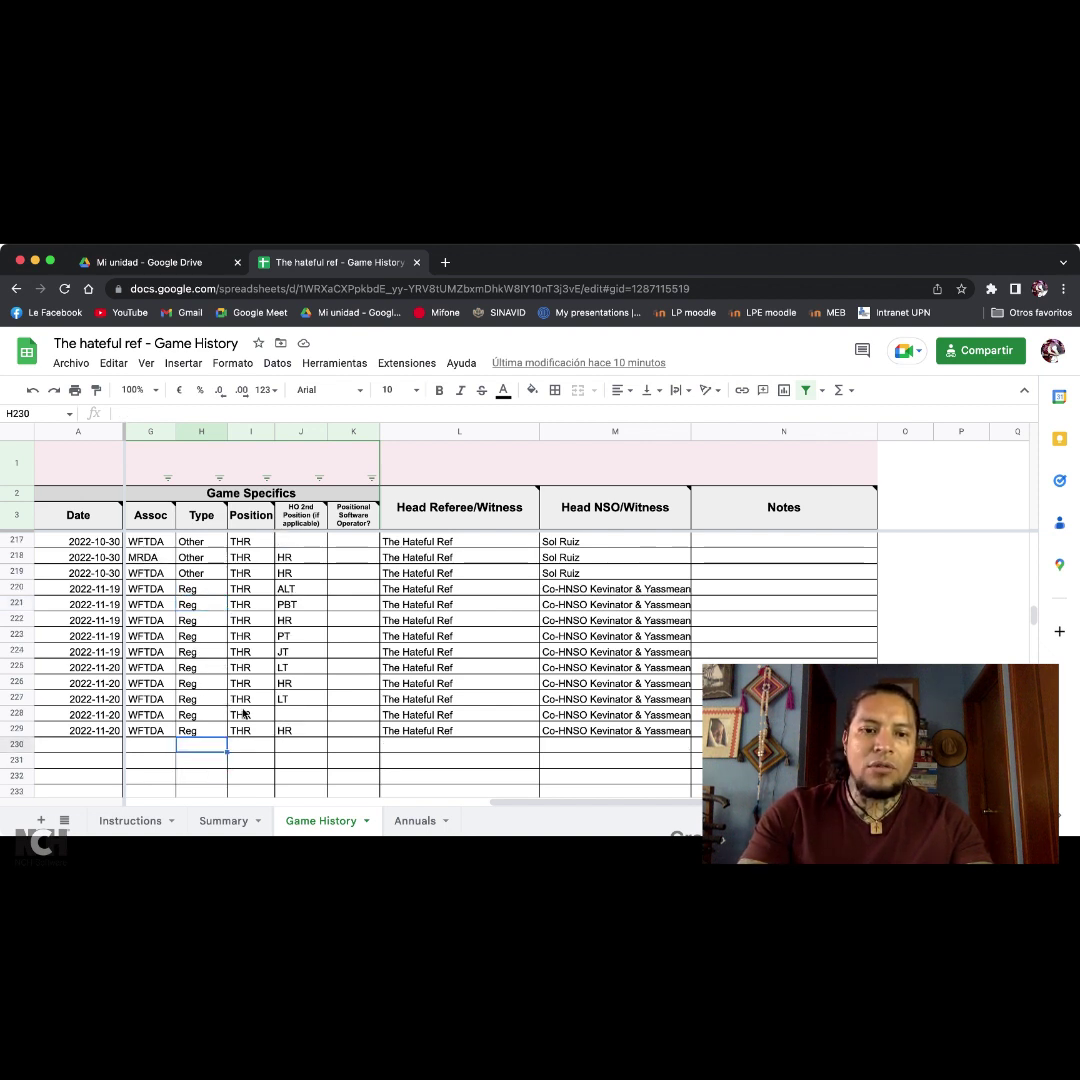
scroll(234, 714, down, 1)
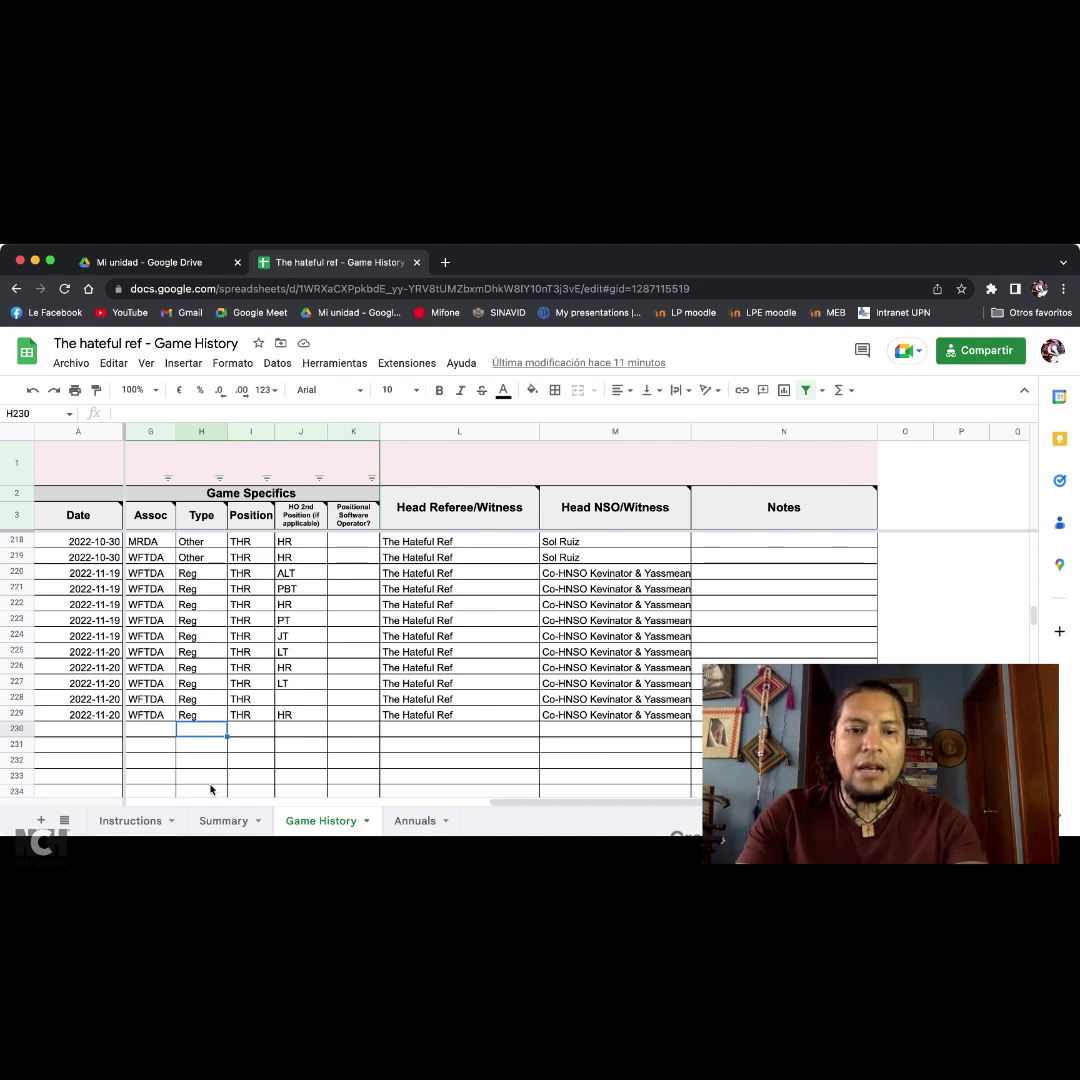
text(Reg)
key(BackSpace)
key(BackSpace)
key(BackSpace)
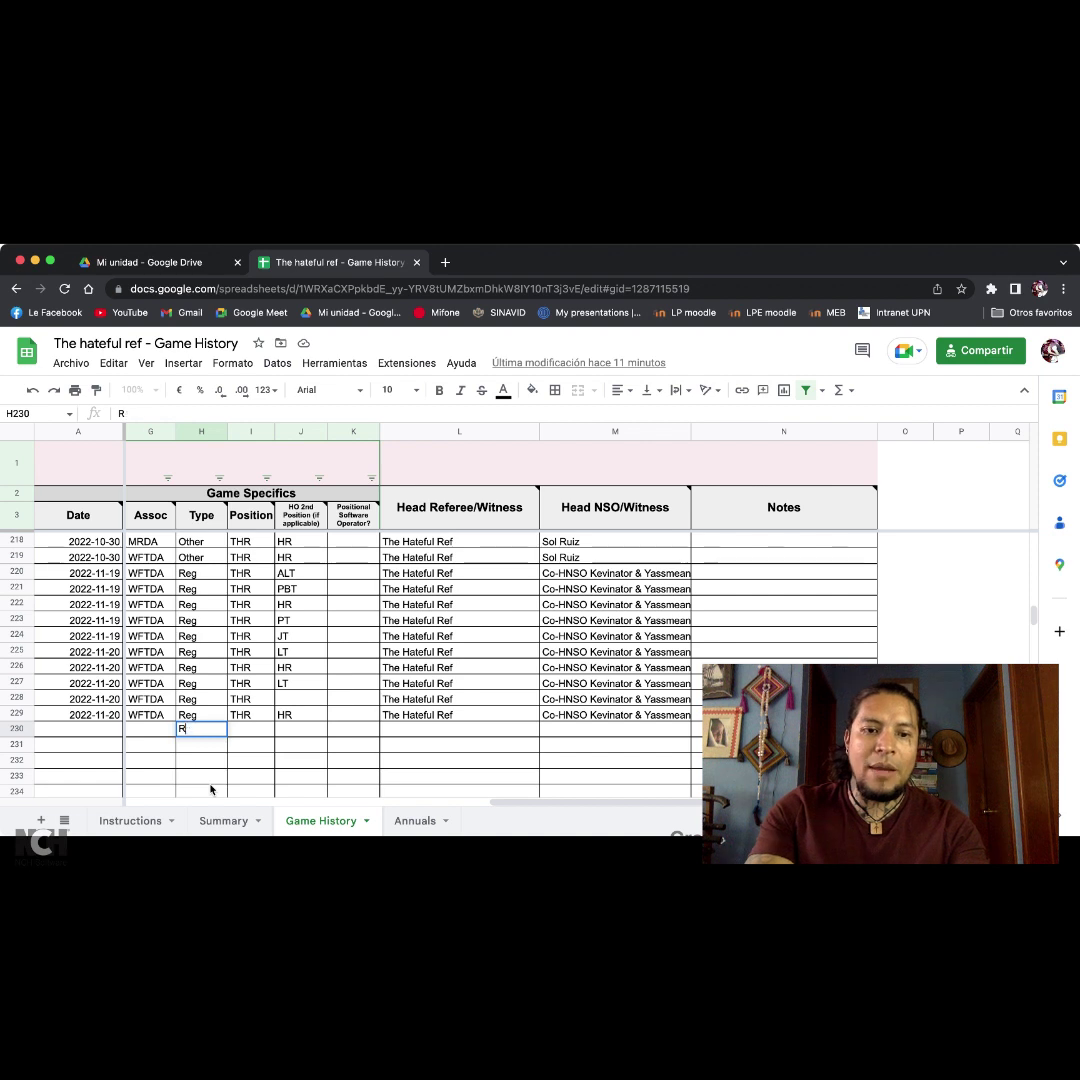
Try WFTDA and MRDA as Assoc entries in row 230, clearing the cell after each one
click(146, 731)
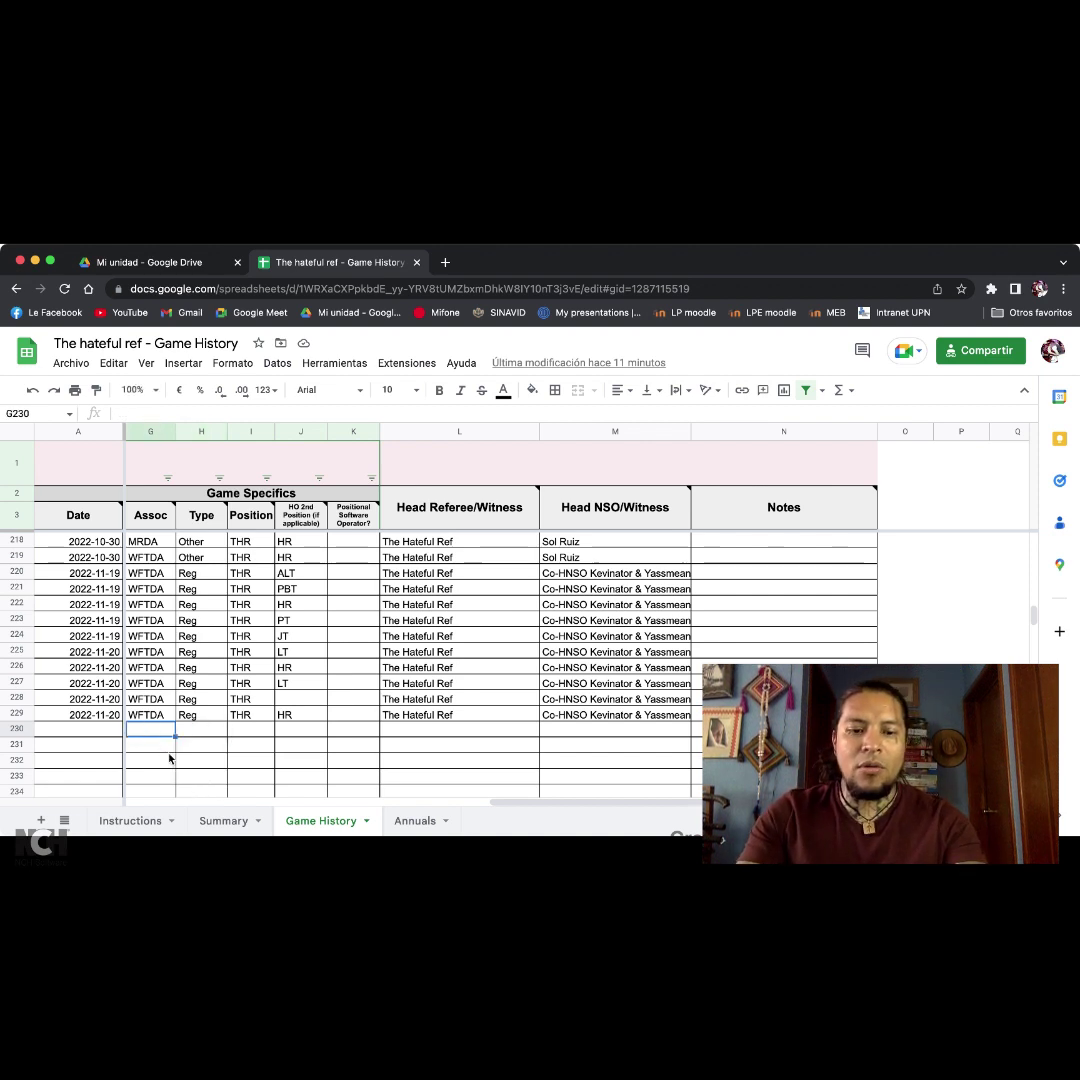
text(W)
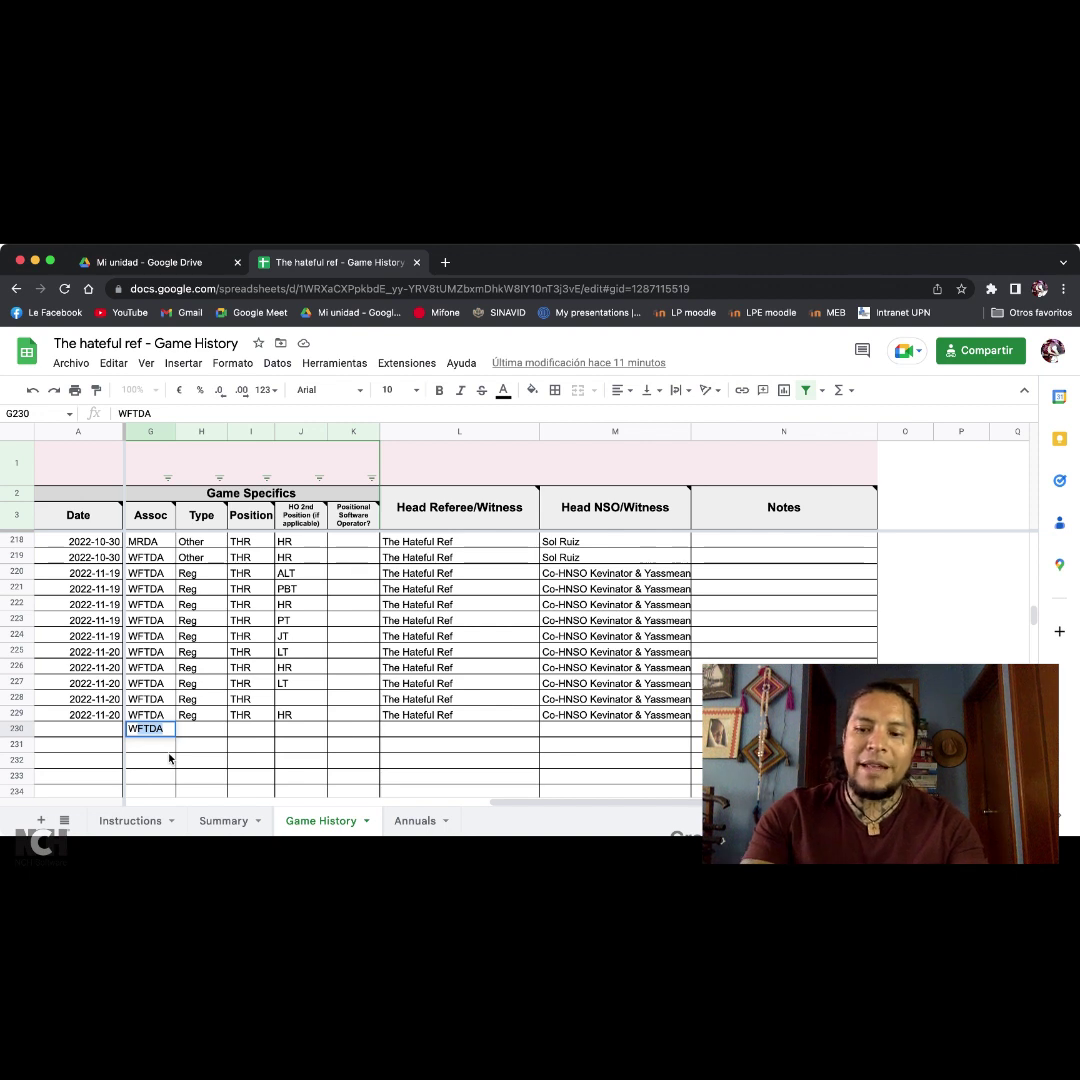
key(BackSpace)
key(BackSpace)
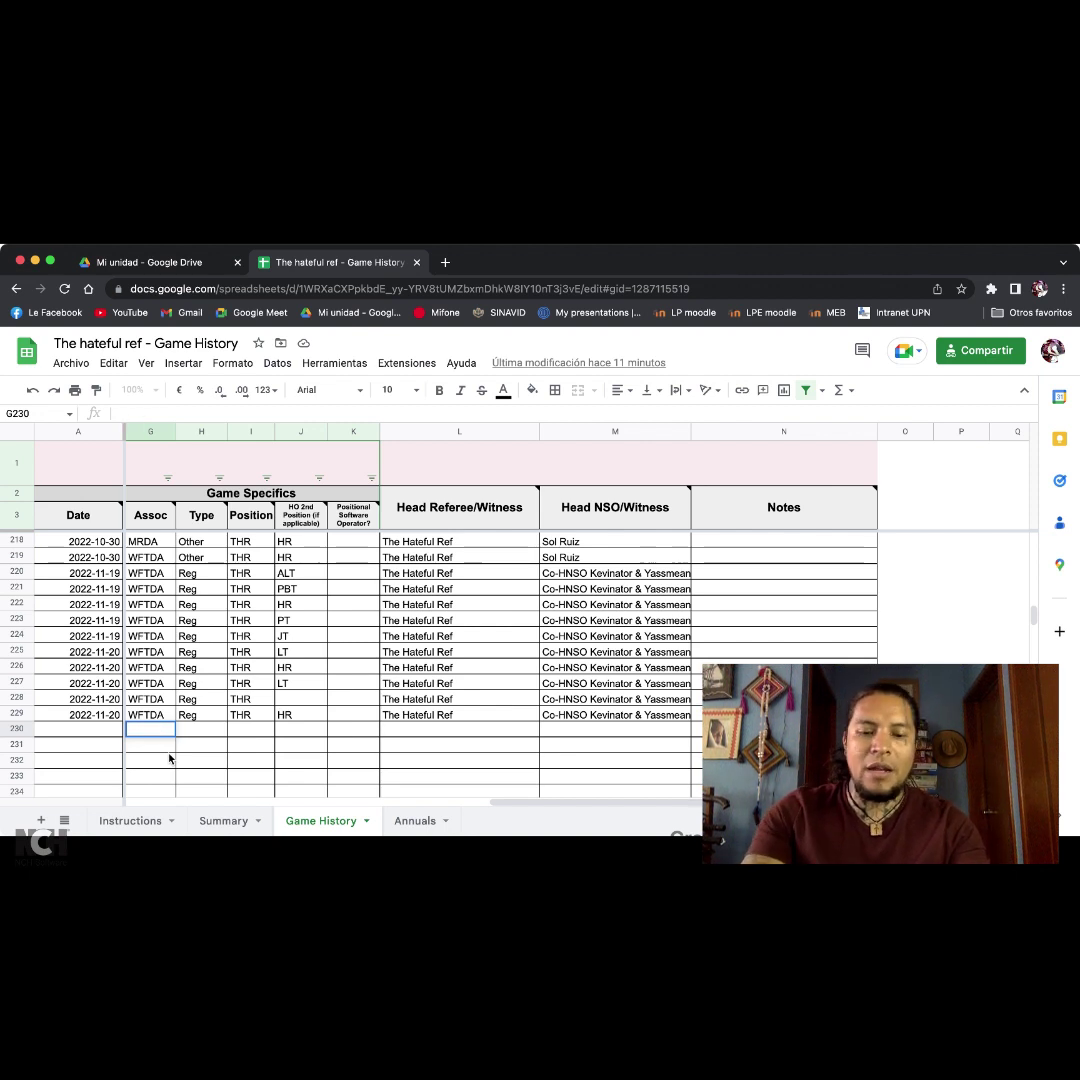
text(M)
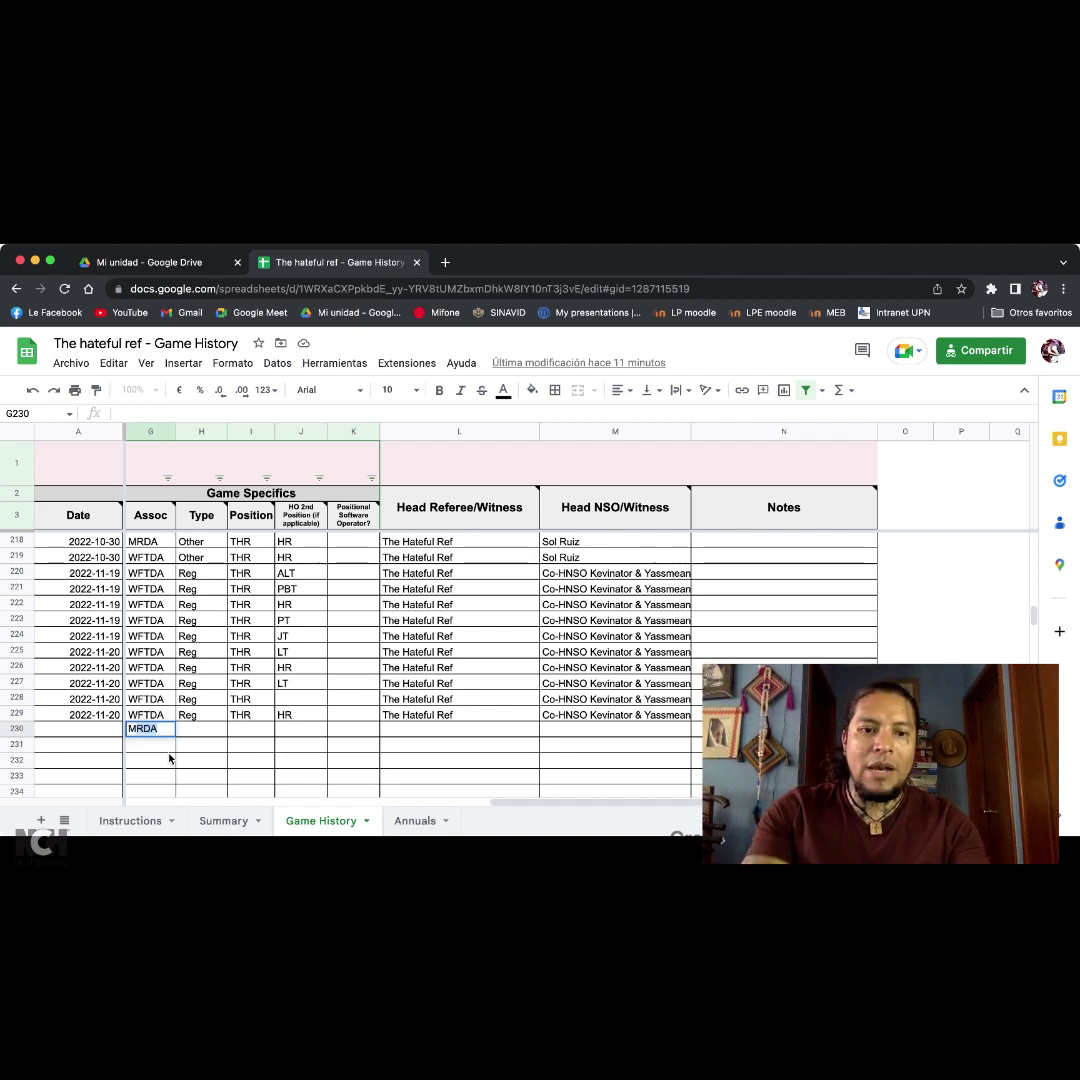
key(BackSpace)
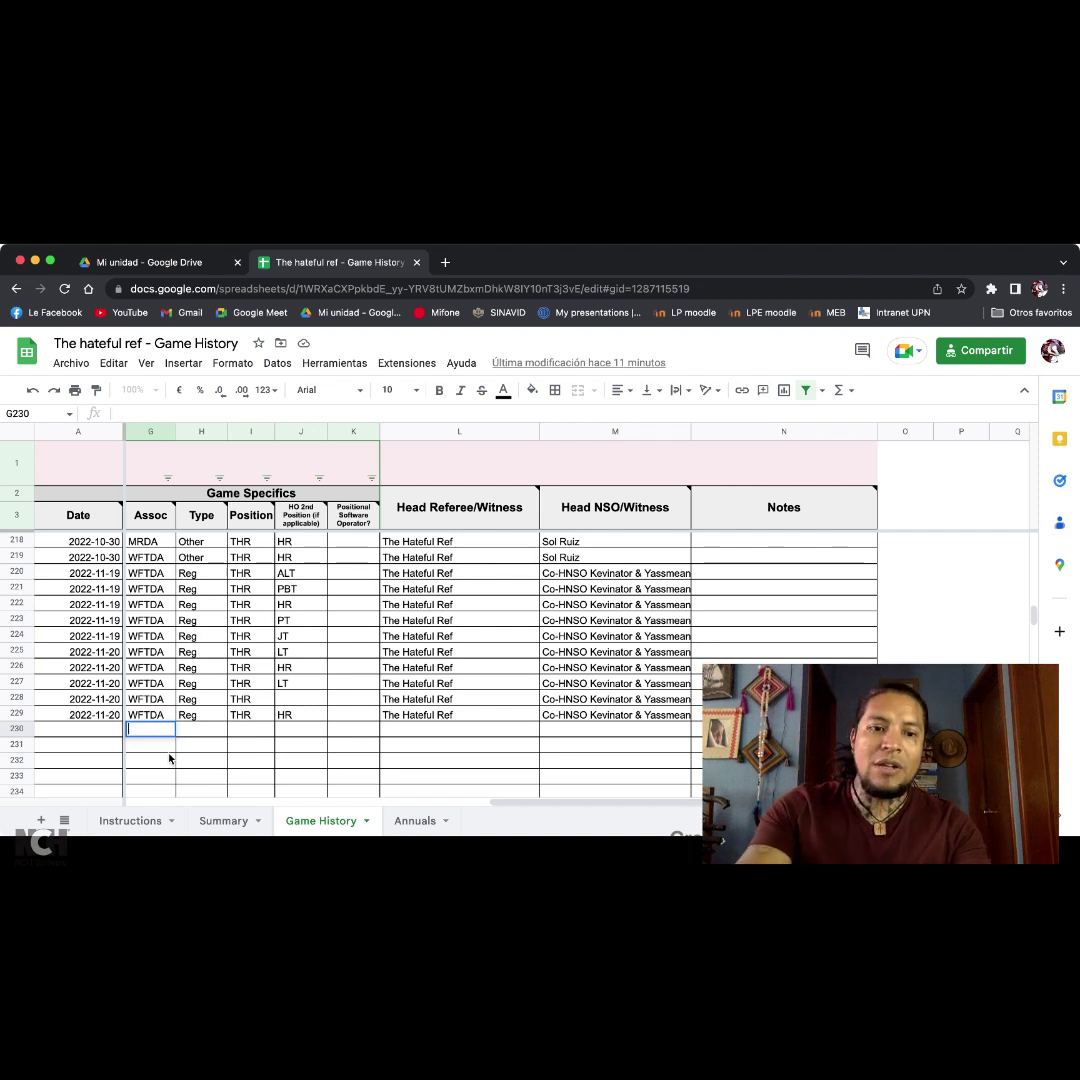
click(210, 730)
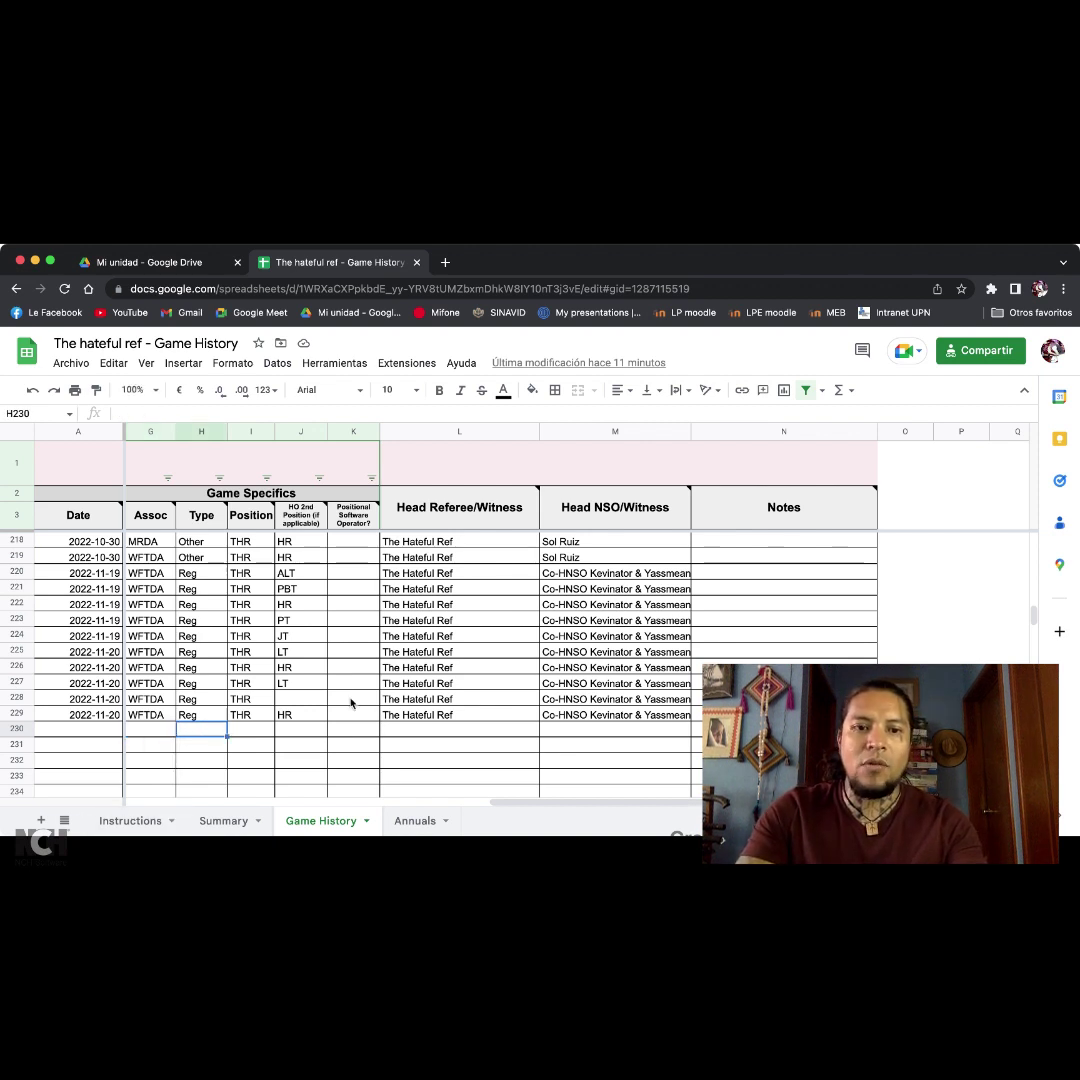
Examine the Position column, reviewing the THR entries in rows 227 and 224
click(251, 431)
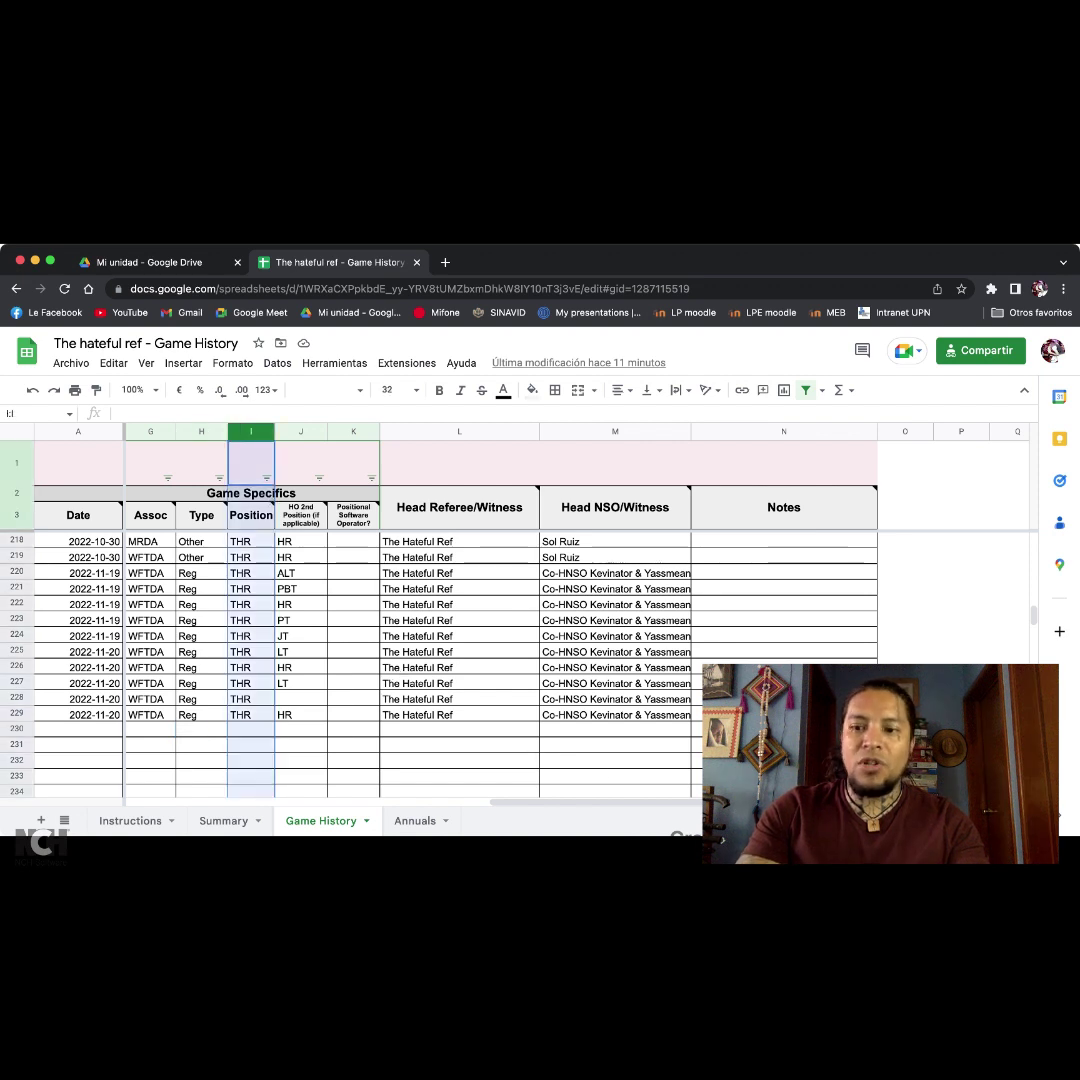
scroll(207, 592, right, 1)
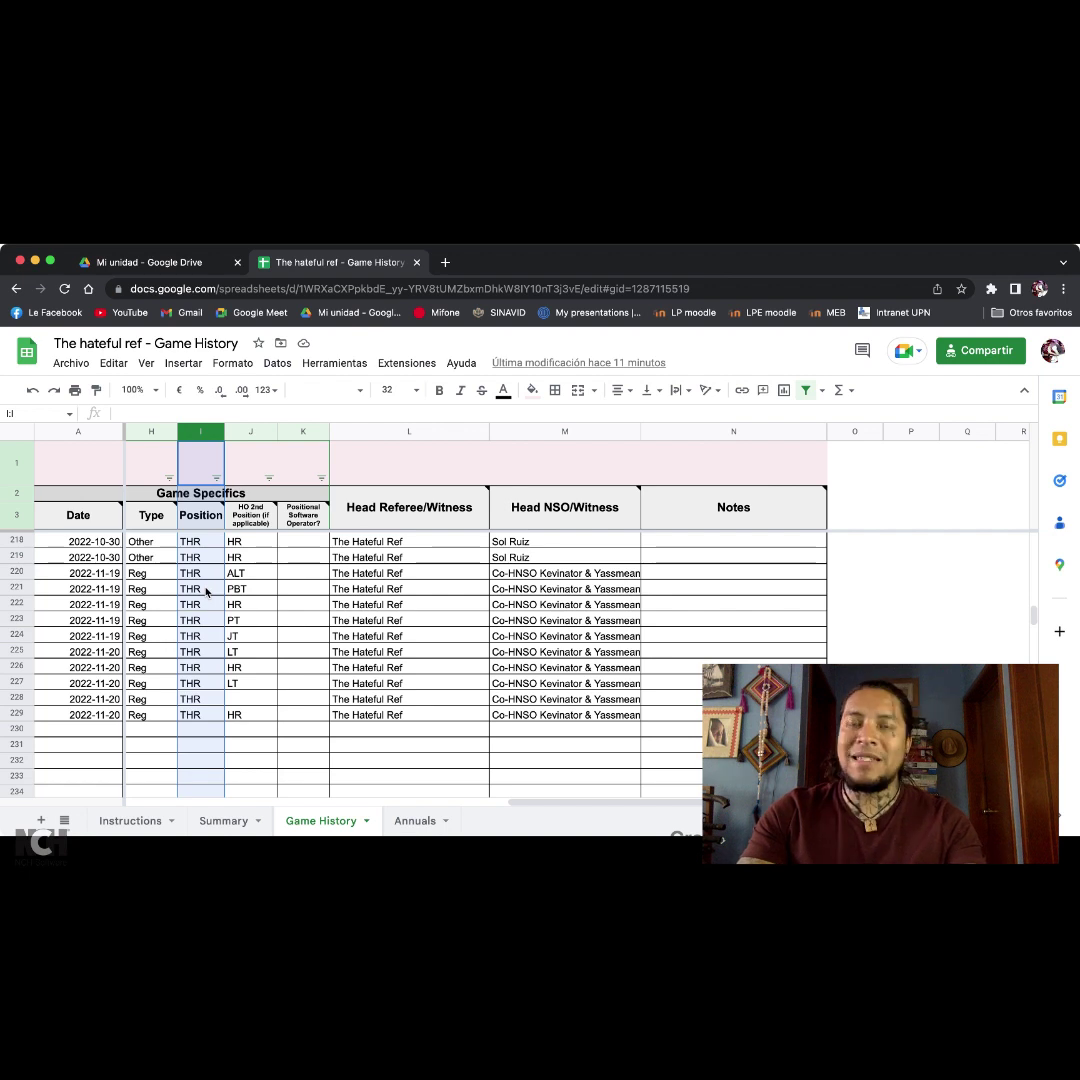
click(203, 683)
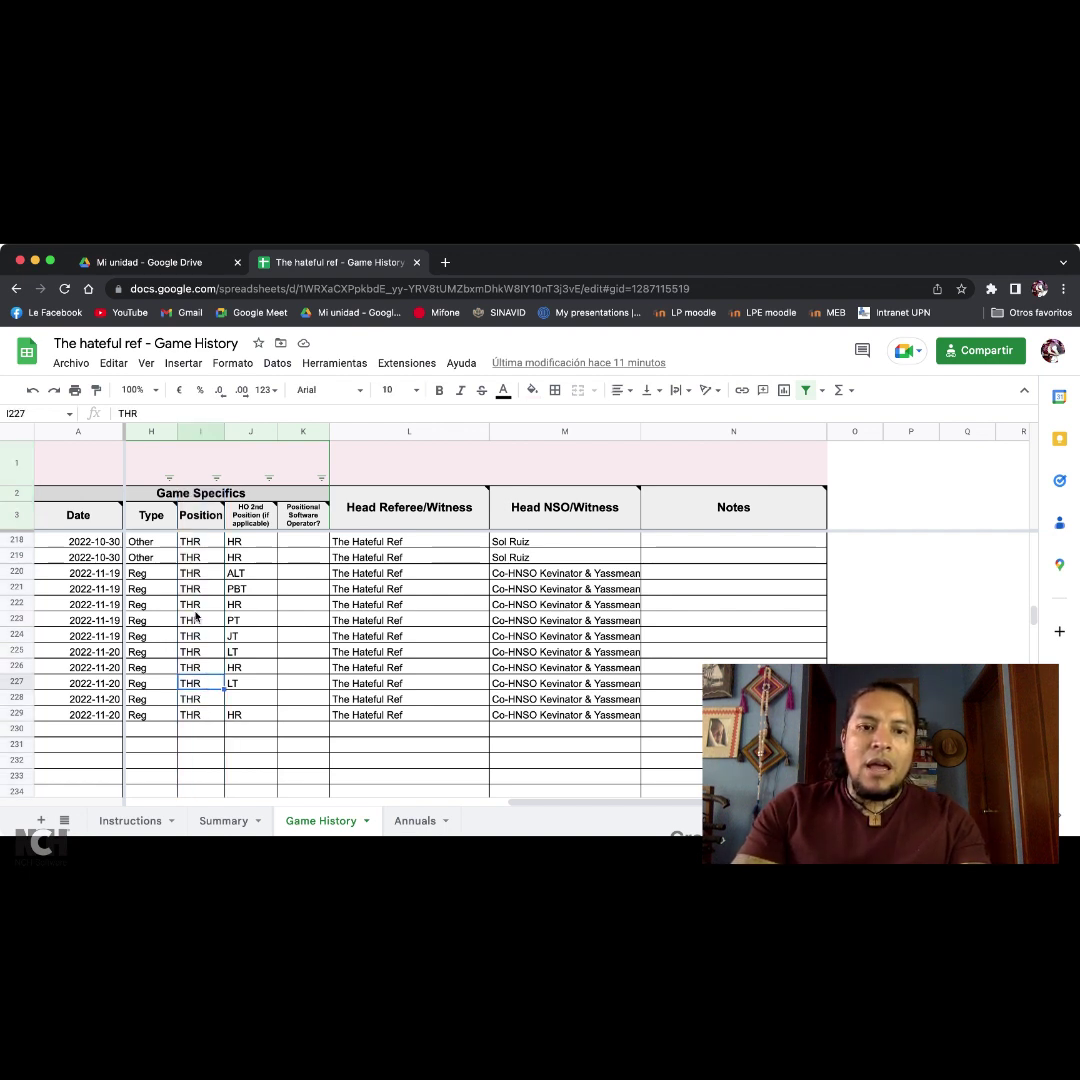
click(200, 430)
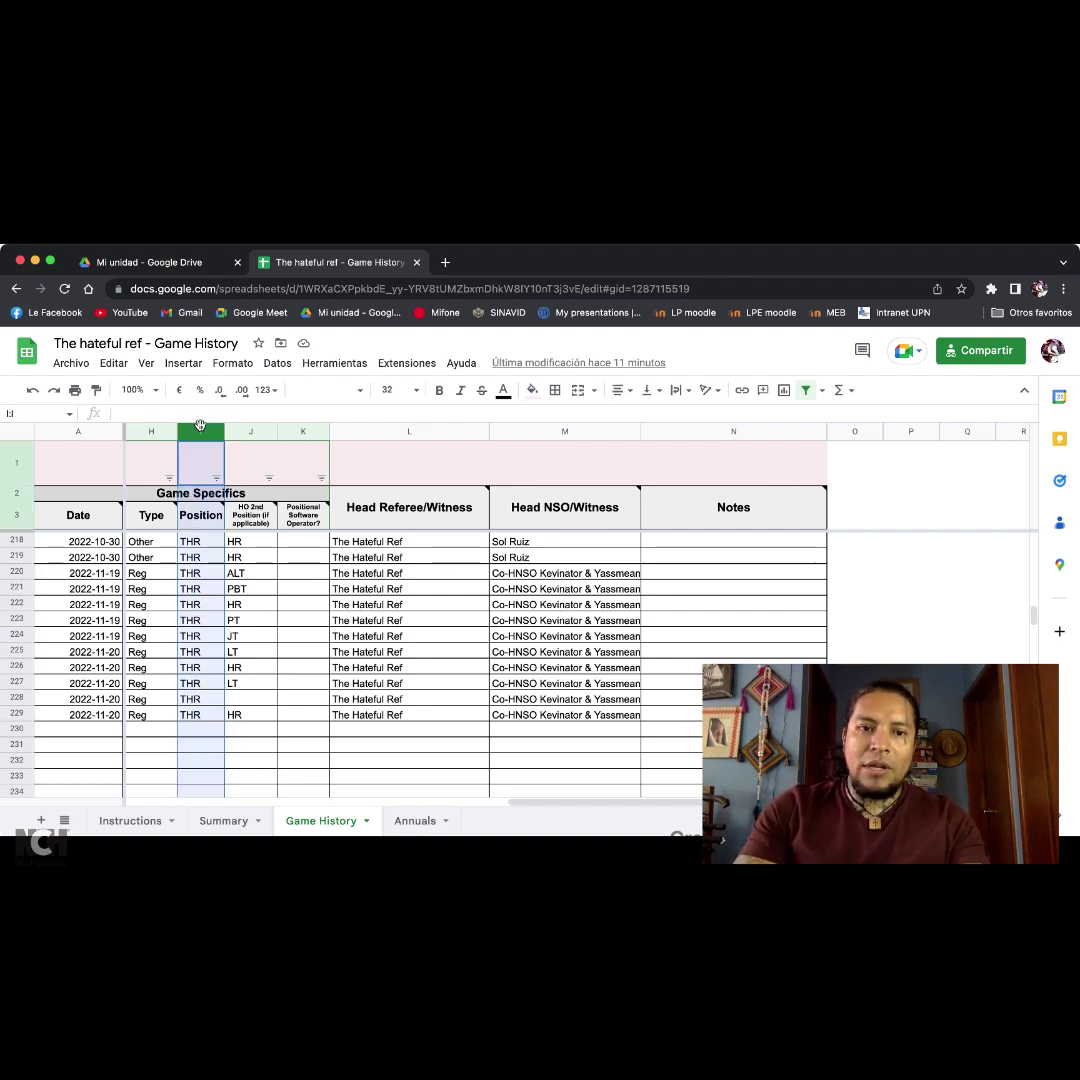
click(196, 636)
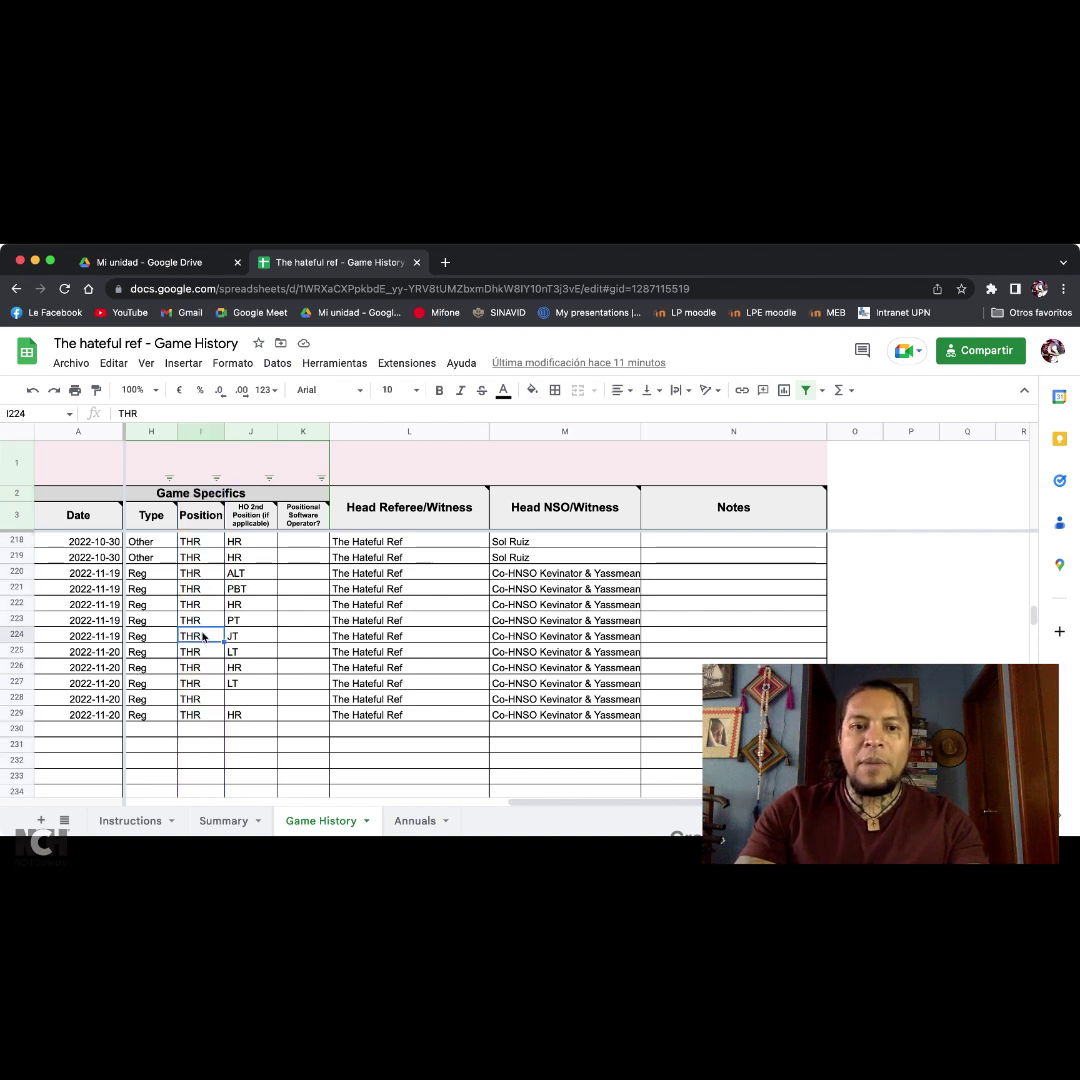
Compare the HO 2nd Position column with the Position column, checking the second positions in rows 225 and 222
click(251, 430)
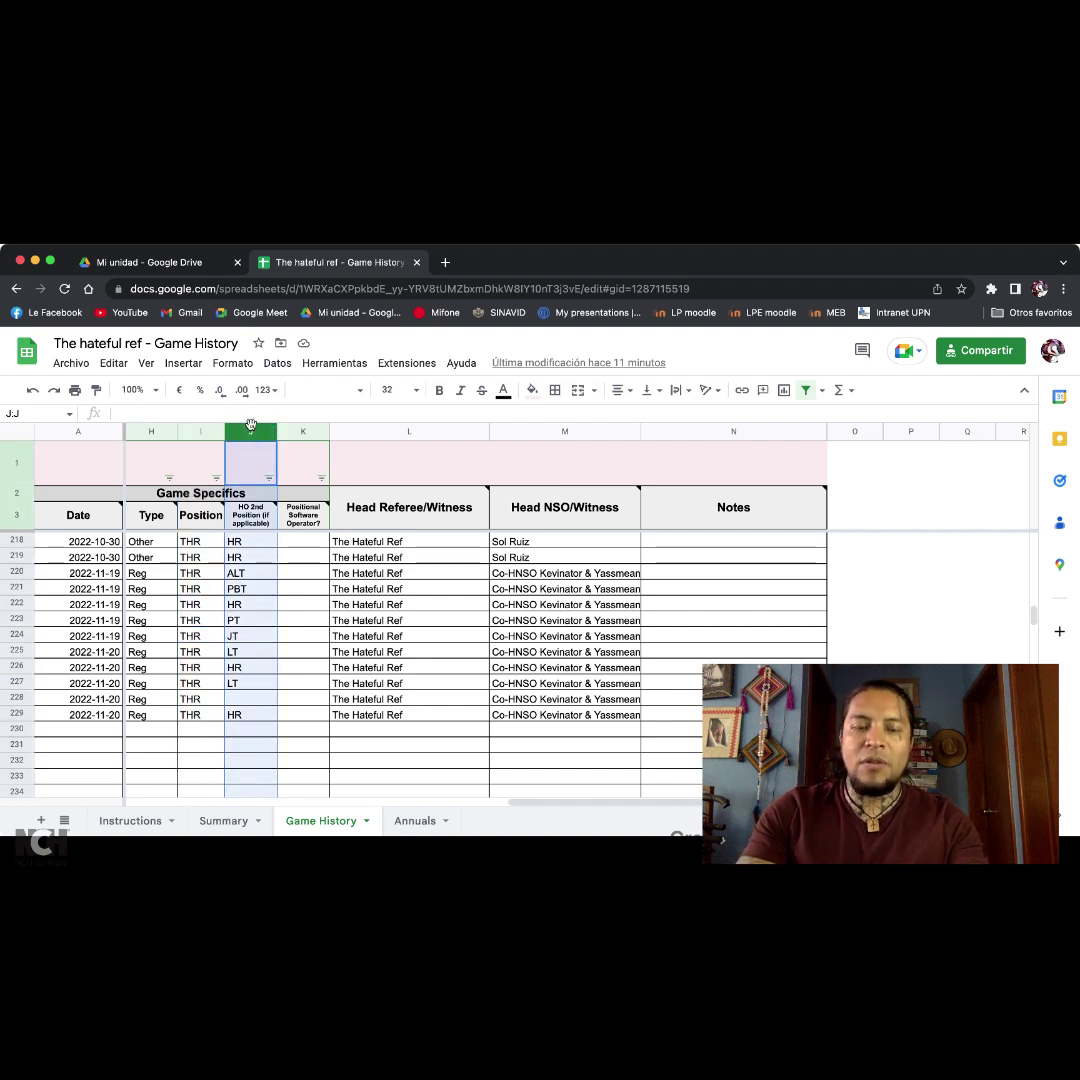
click(236, 653)
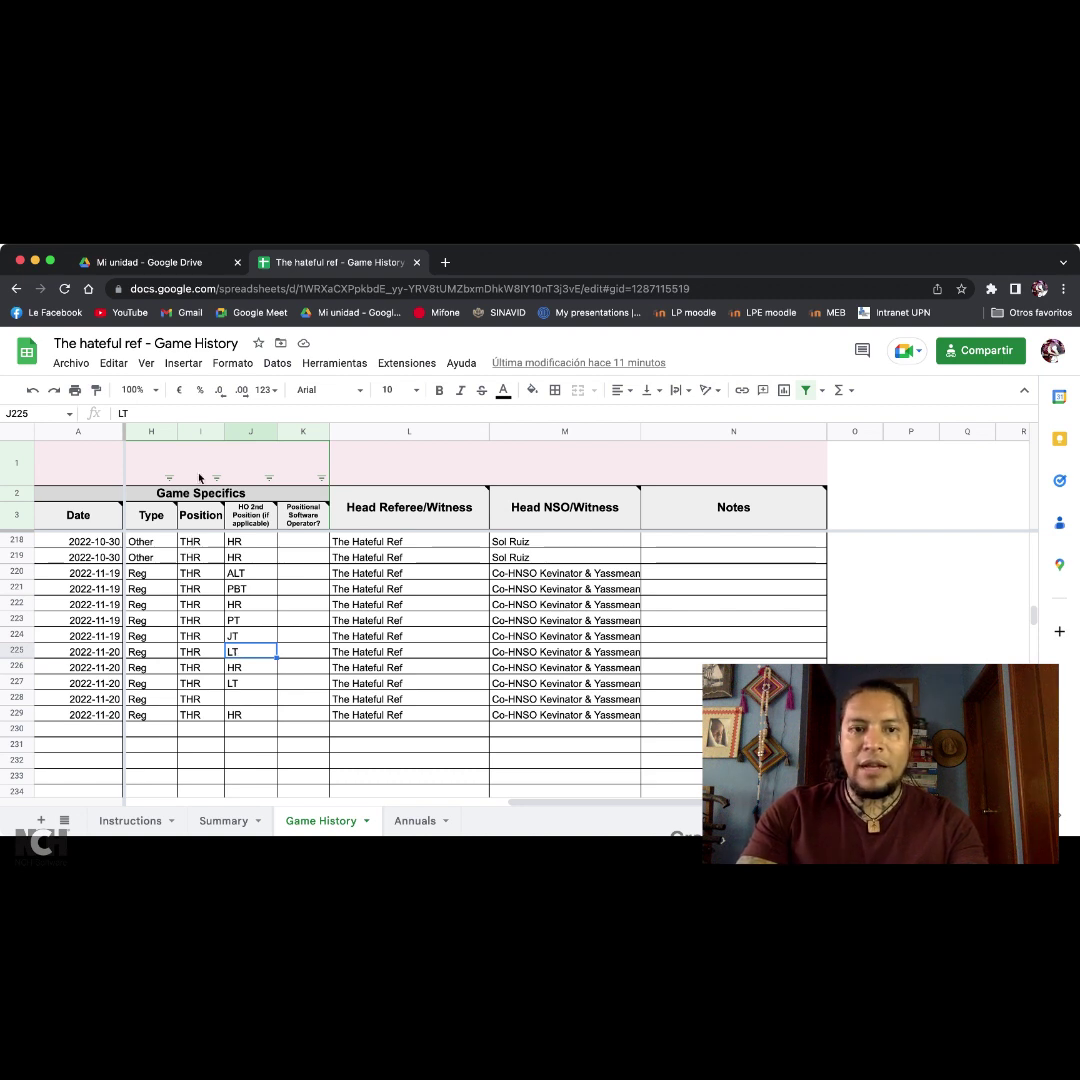
click(201, 431)
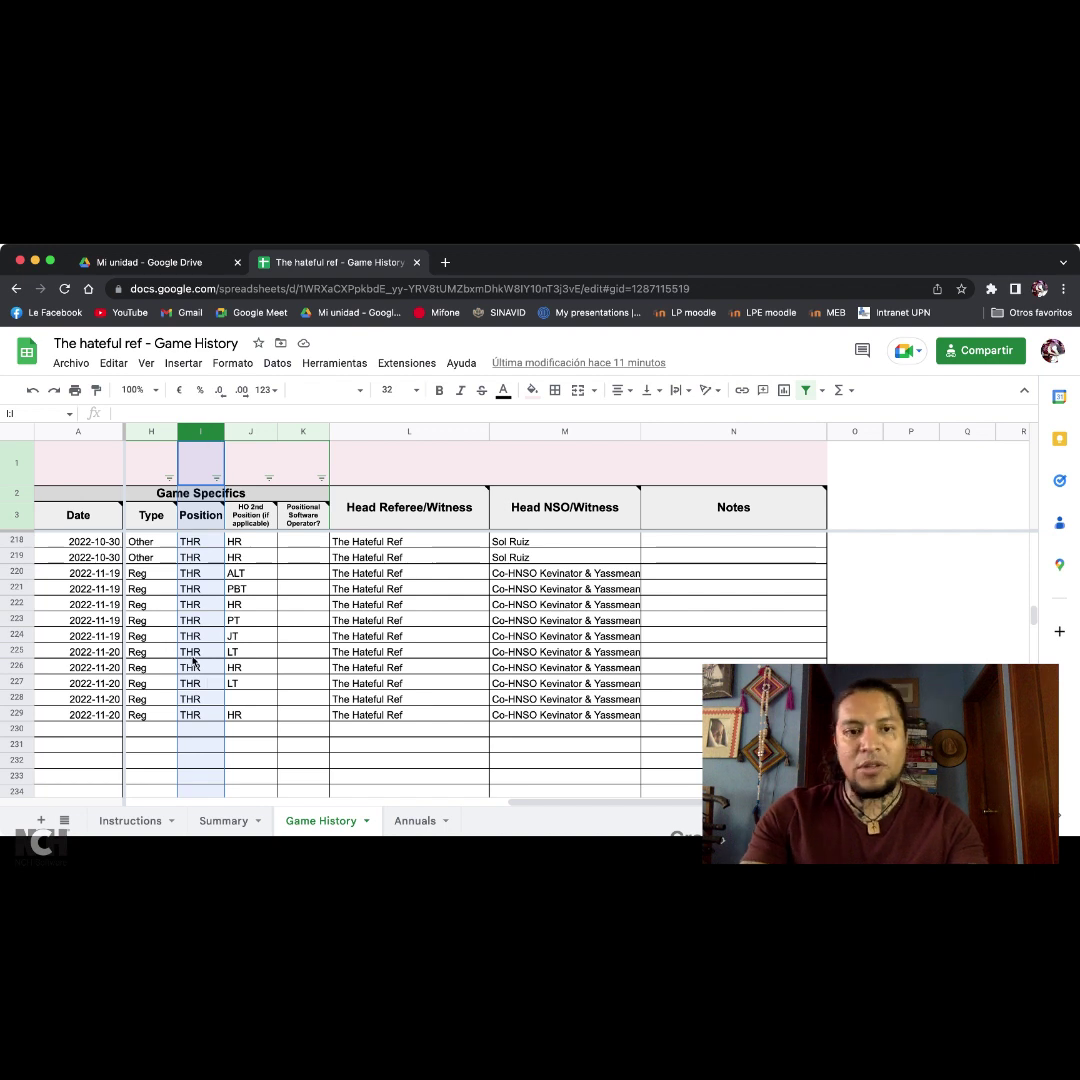
click(245, 604)
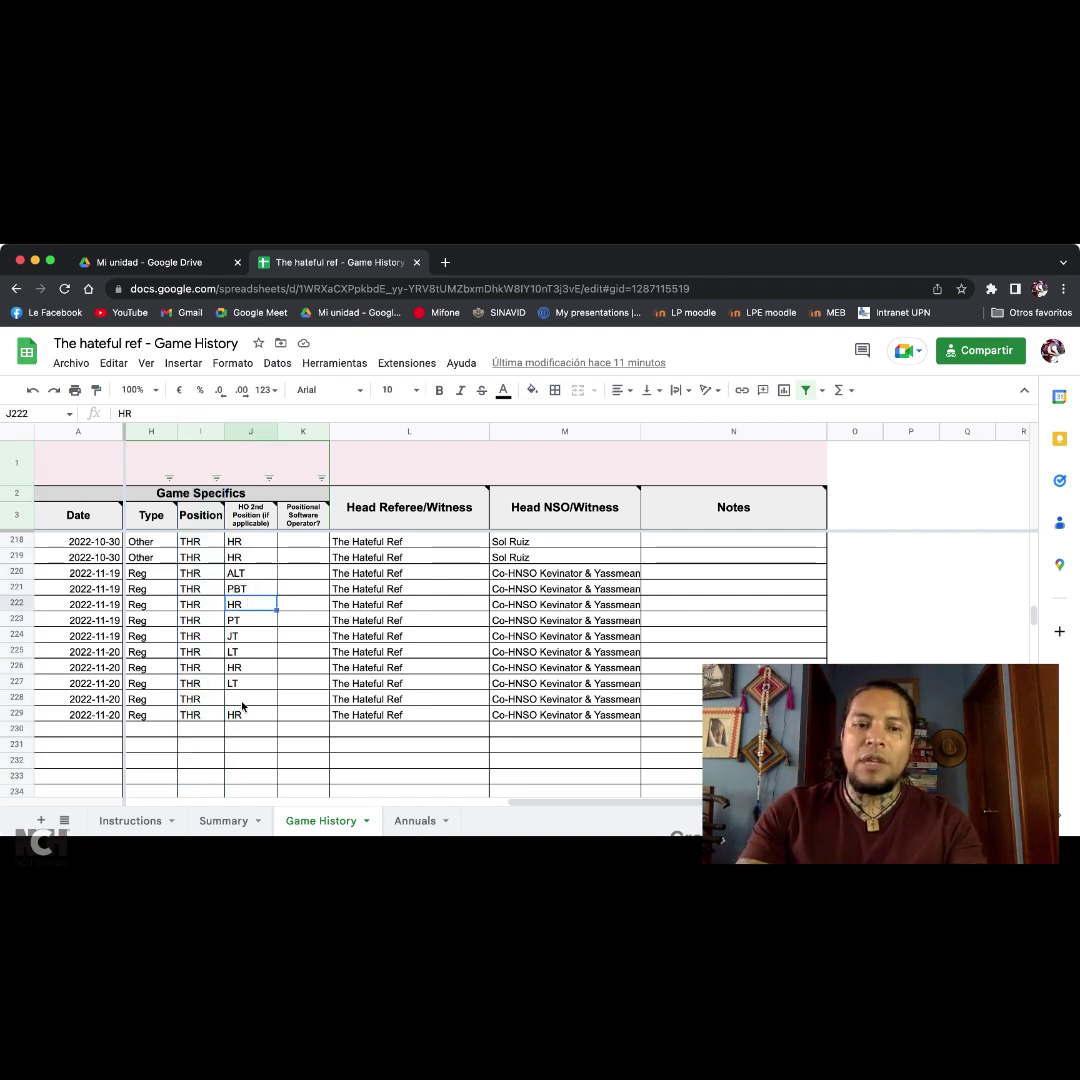
Review the HO 2nd Position column's heading and its cells in rows 218, 221, 224 and 228
click(251, 431)
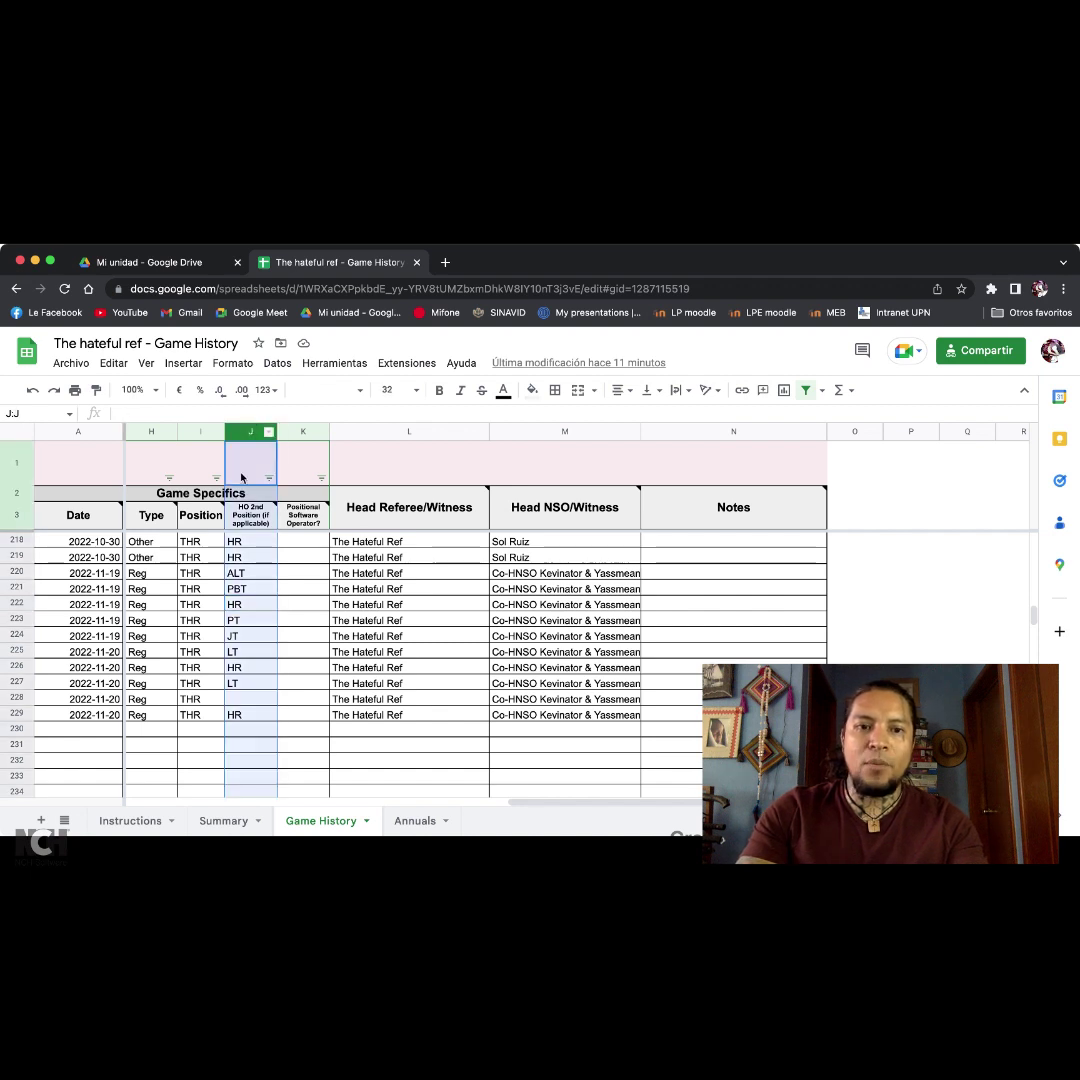
mouse_move(250, 524)
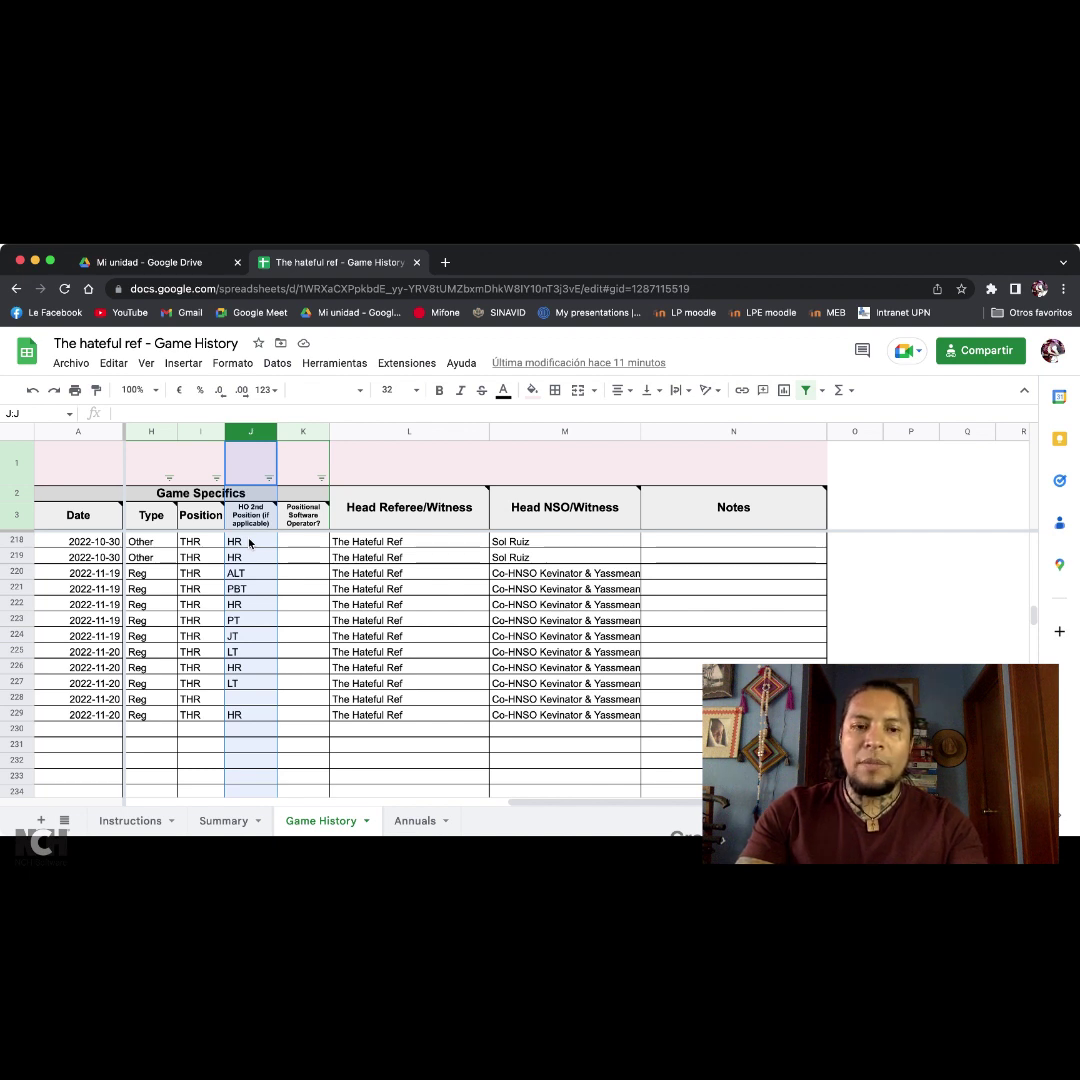
click(250, 543)
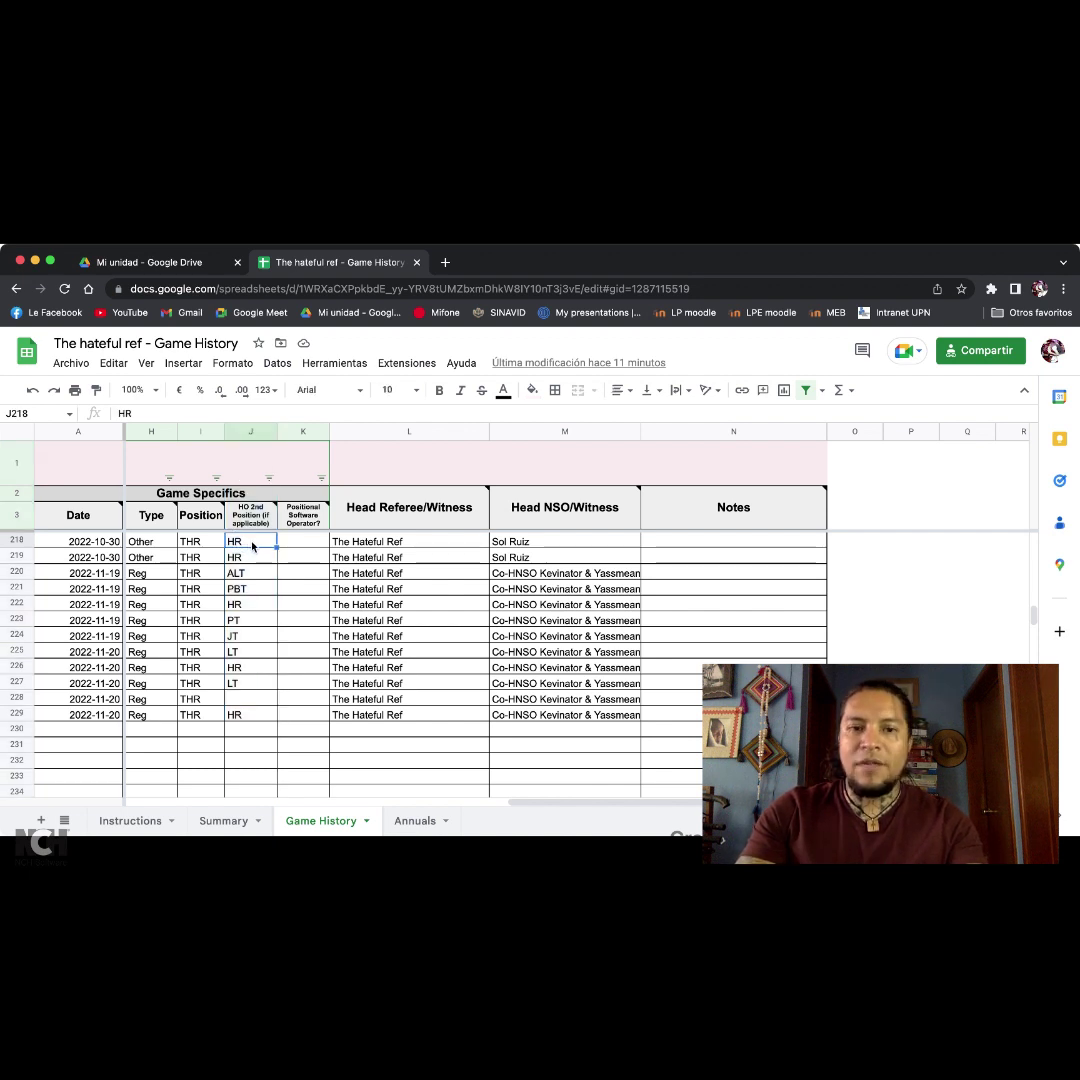
click(257, 592)
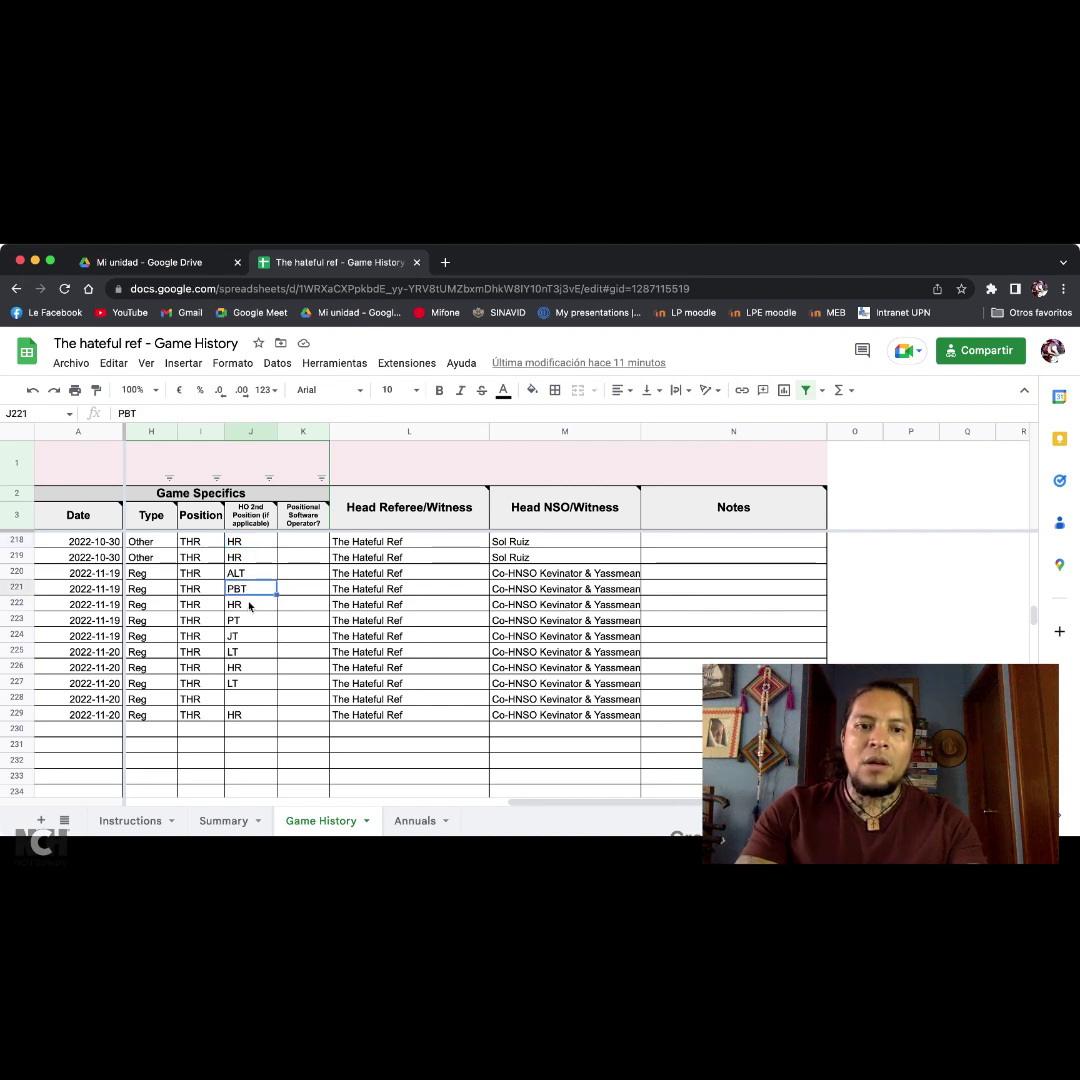
click(247, 640)
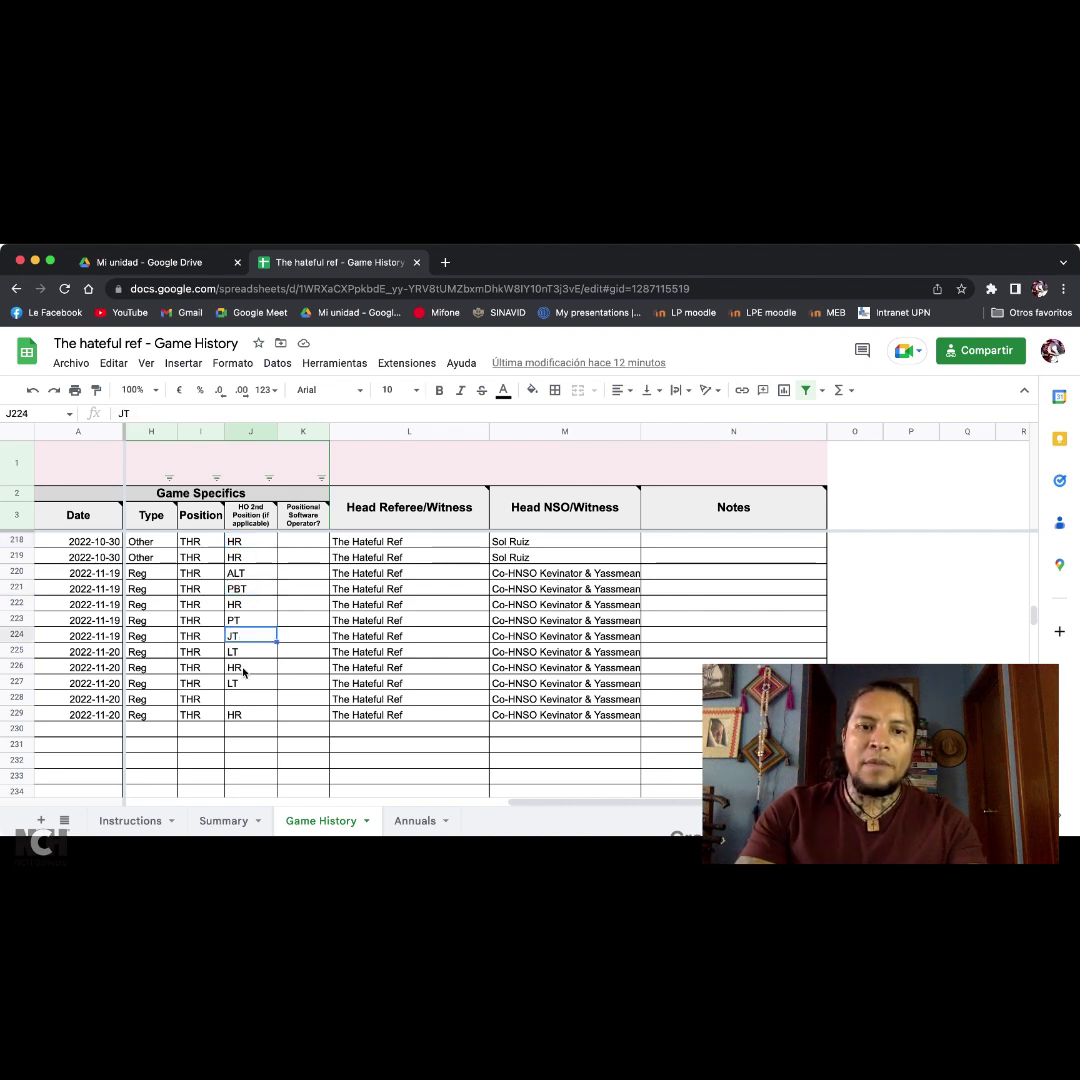
click(244, 700)
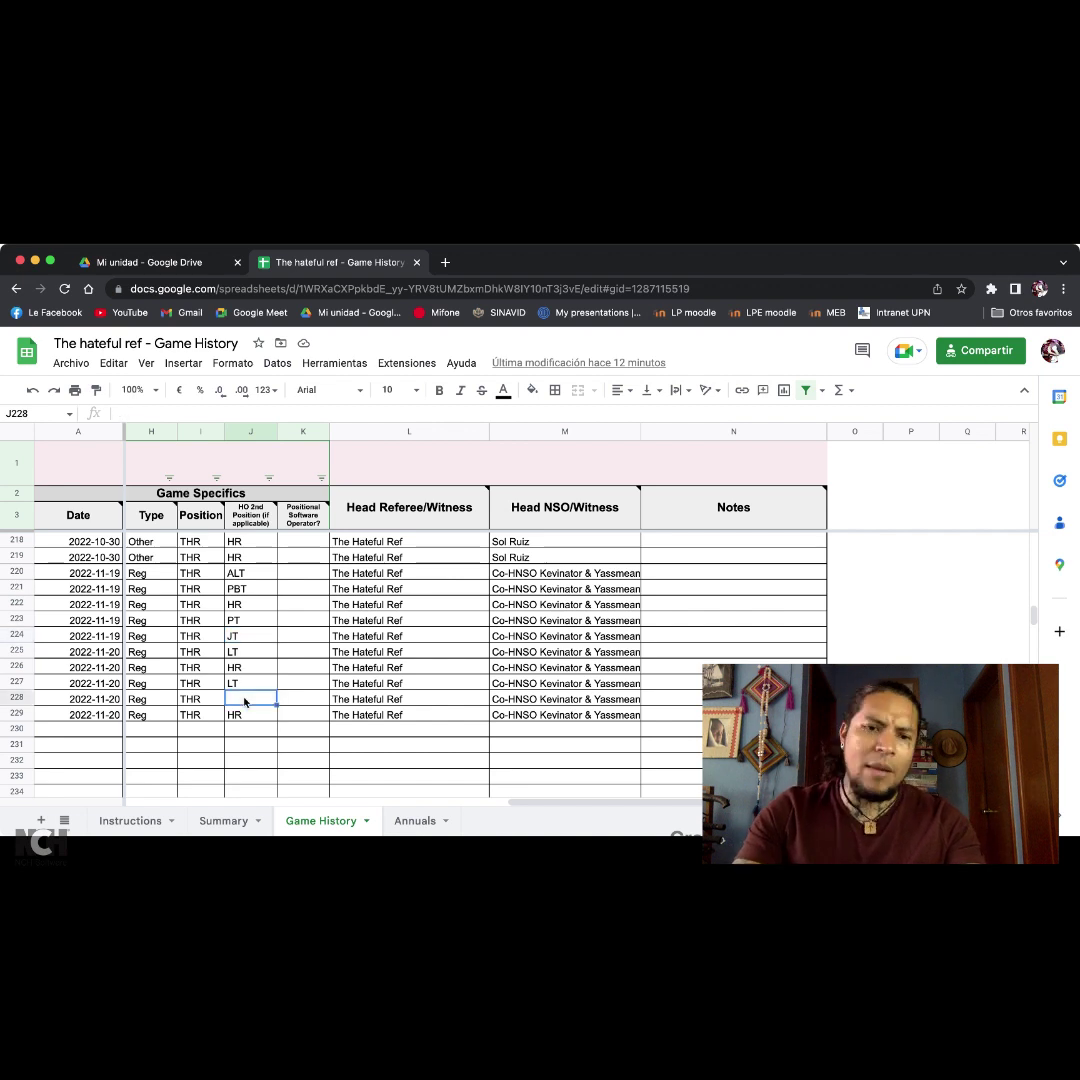
Try IPR and PBT as Position entries in row 230, clearing the cell after each one
click(200, 728)
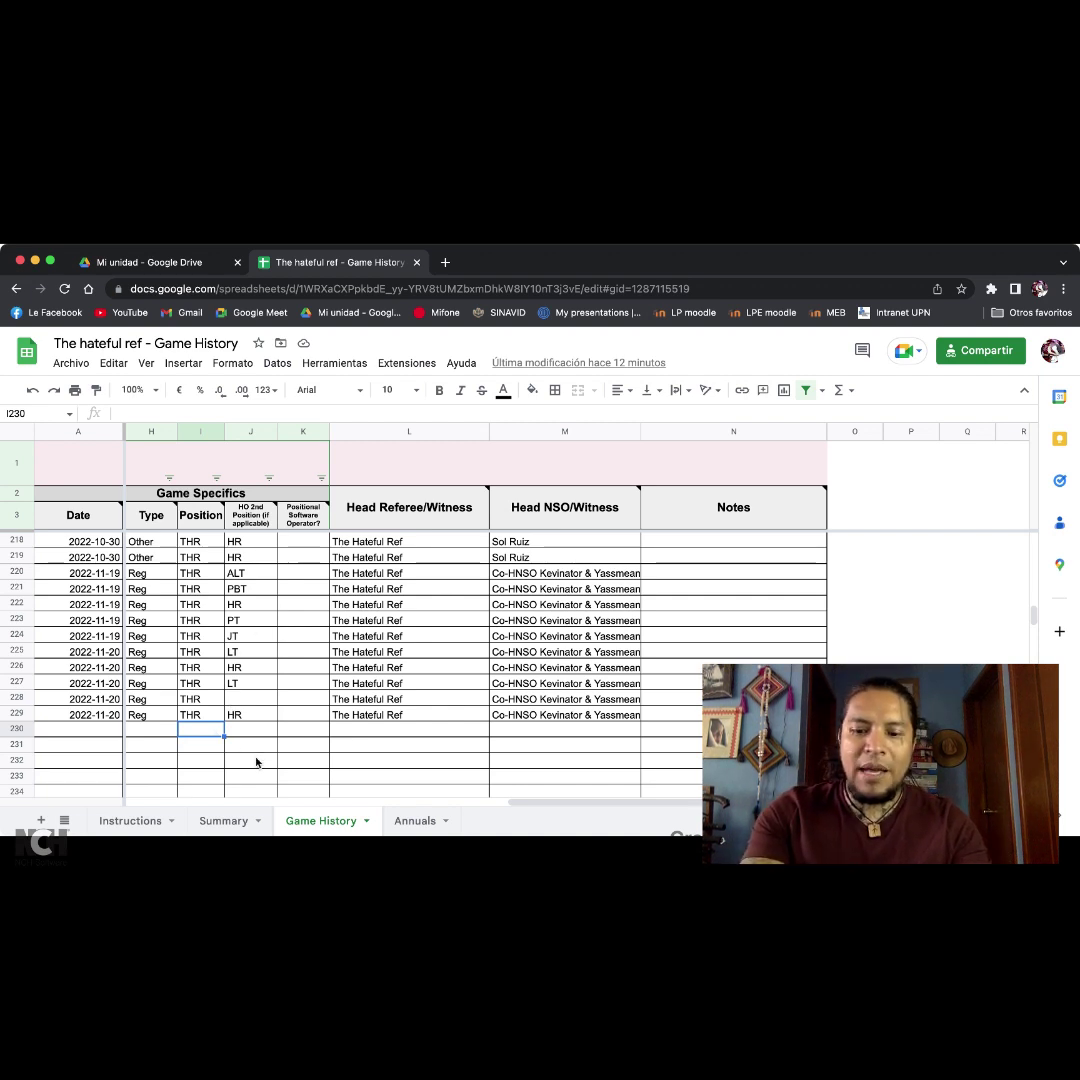
text(IPR)
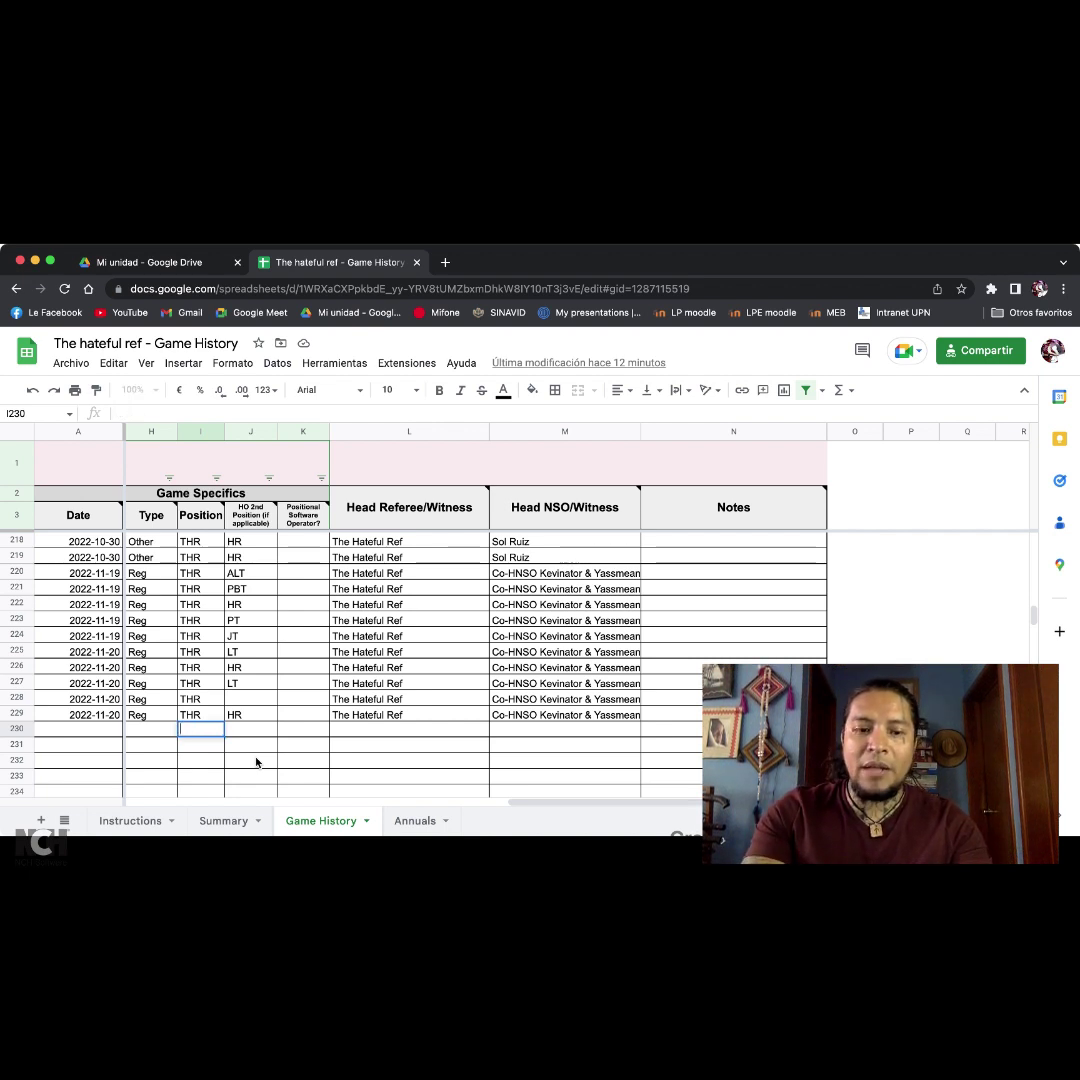
text(PBT)
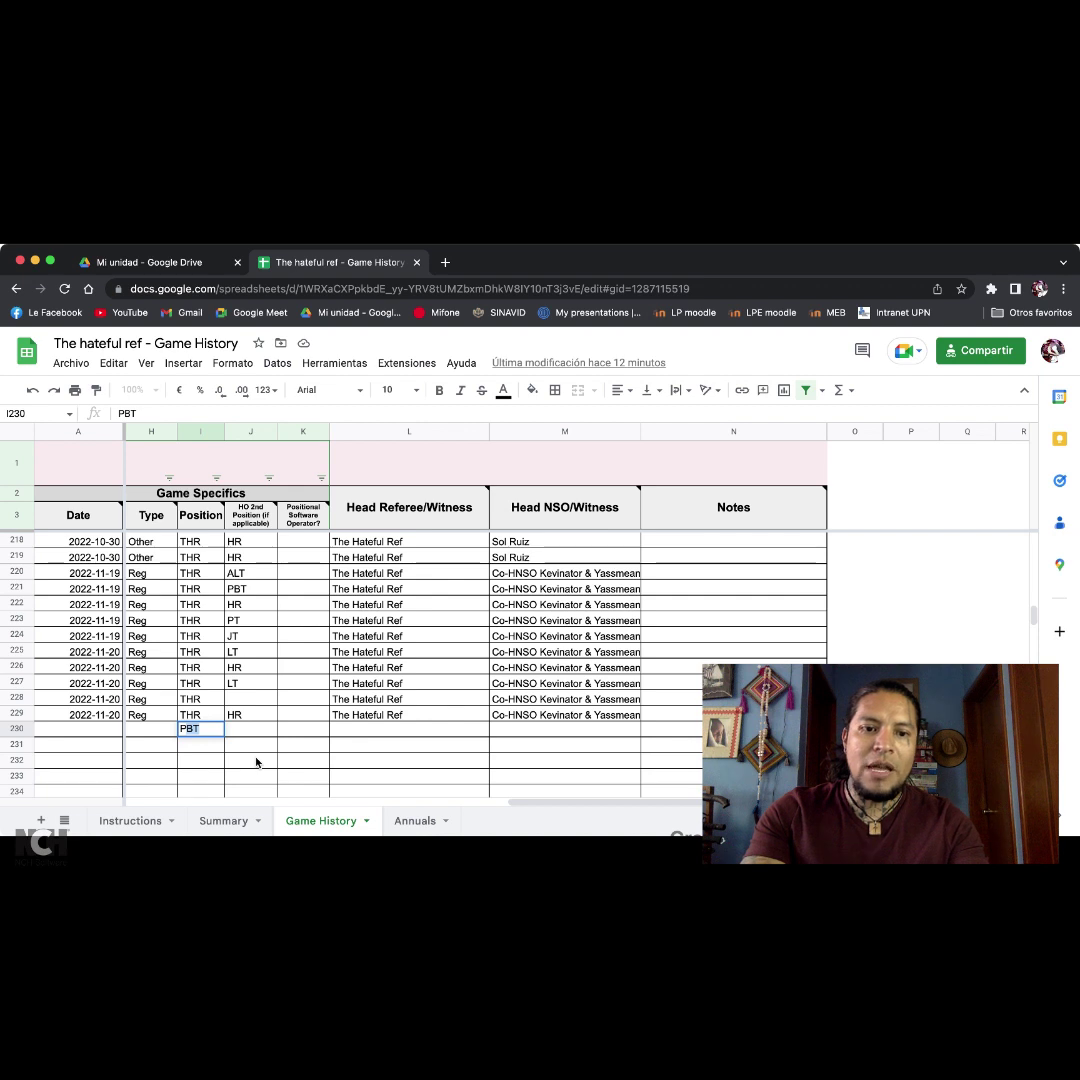
key(BackSpace)
key(BackSpace)
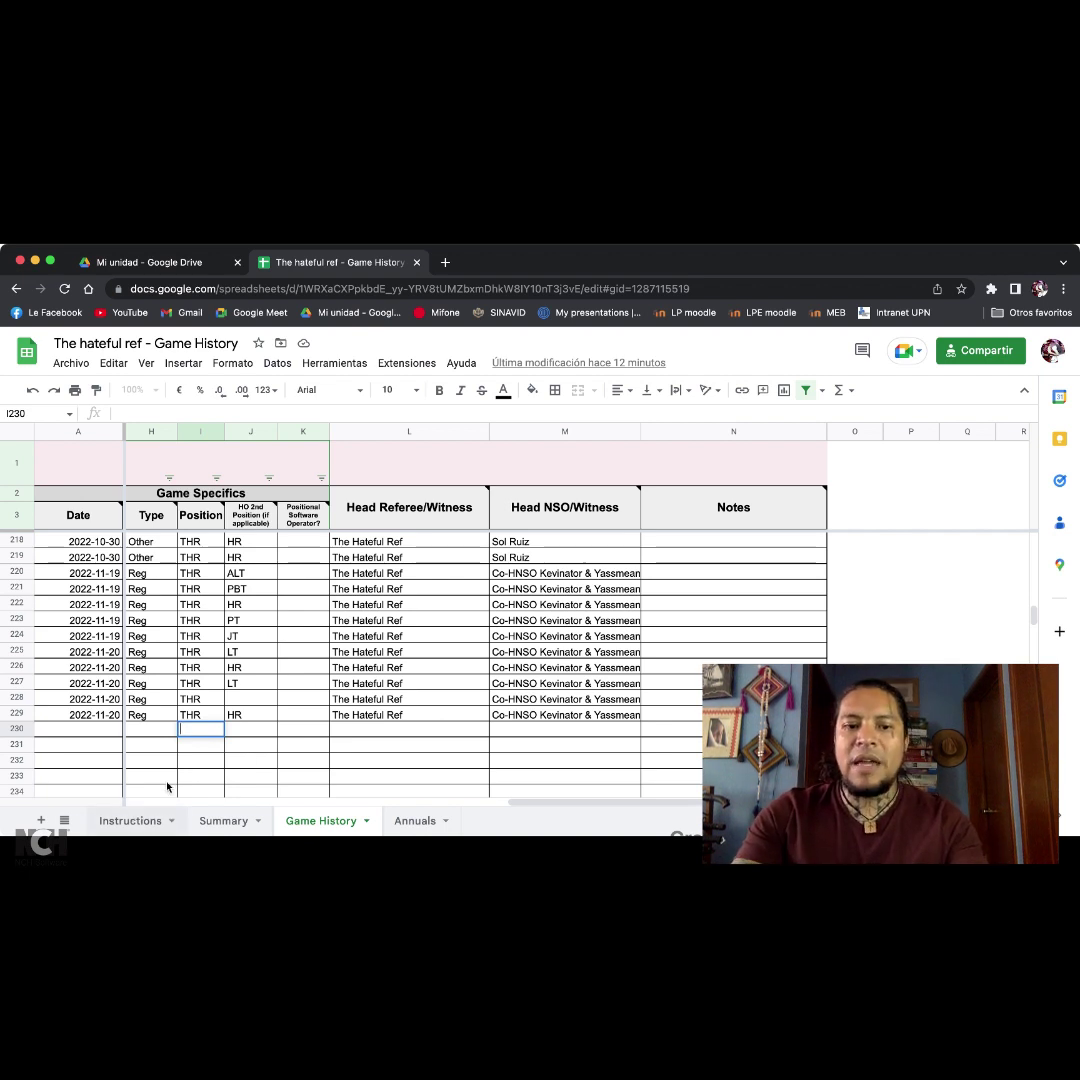
click(243, 730)
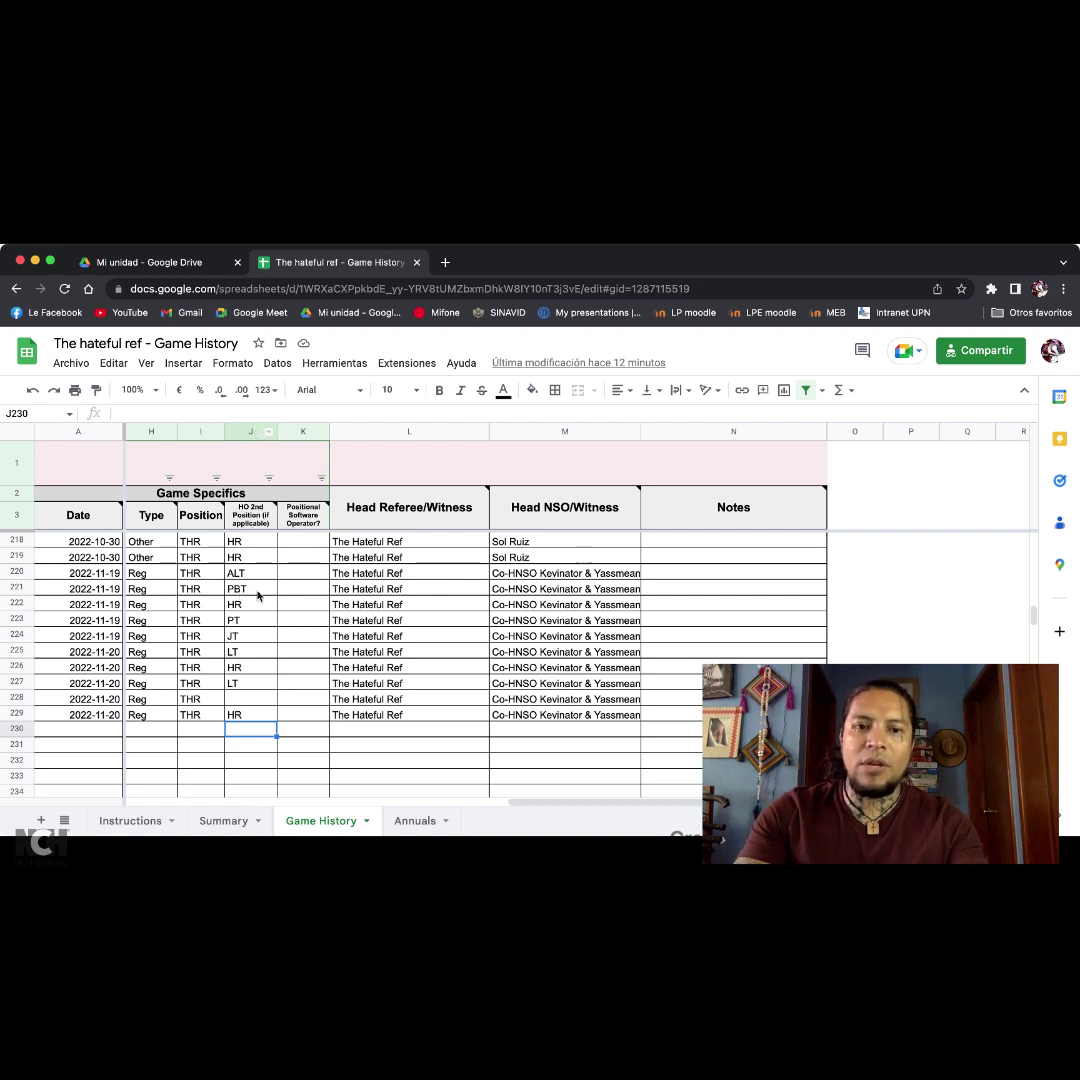
Compare the HO 2nd Position cell in row 230 with the HR and JT entries in rows 222 and 224
click(242, 745)
key(Up)
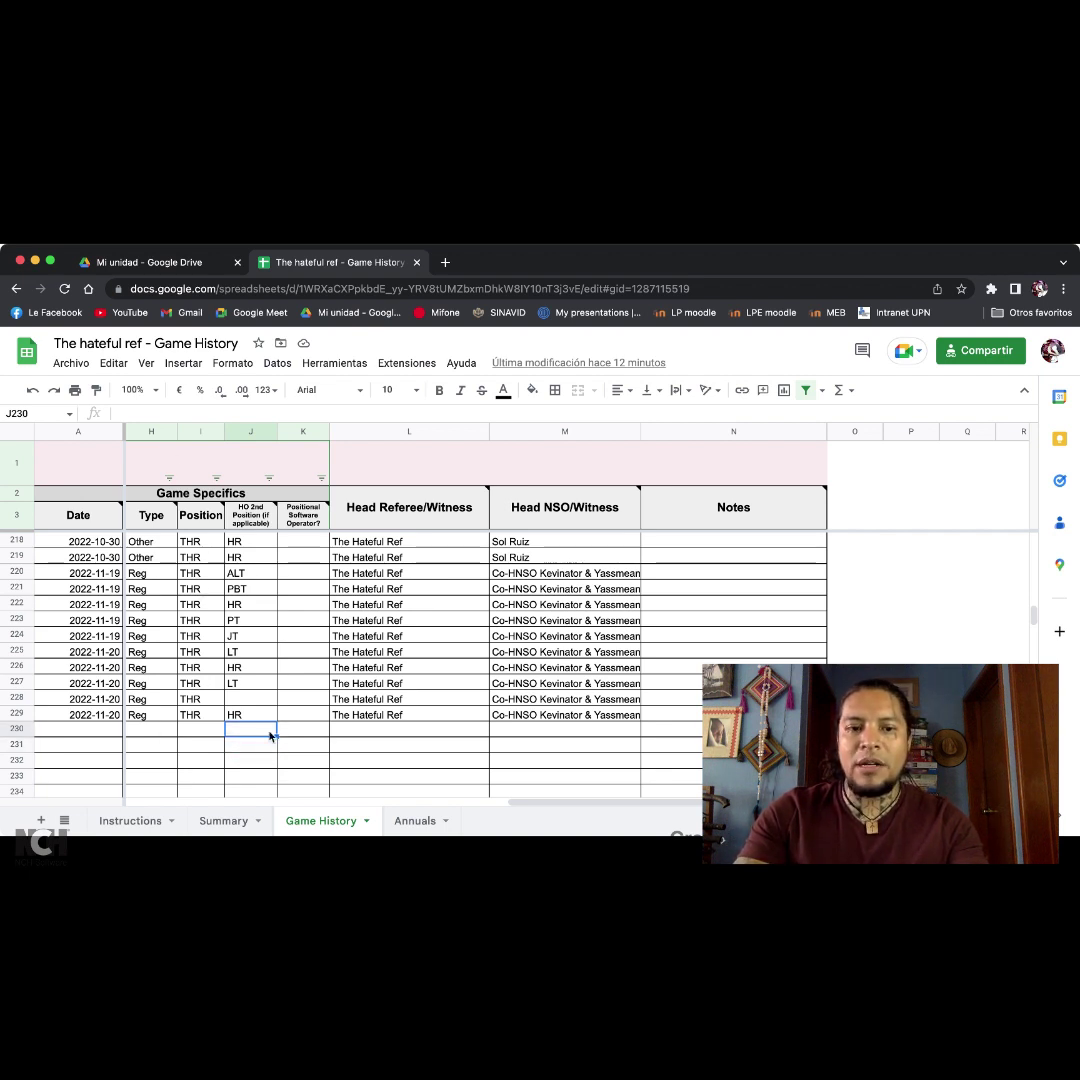
click(245, 604)
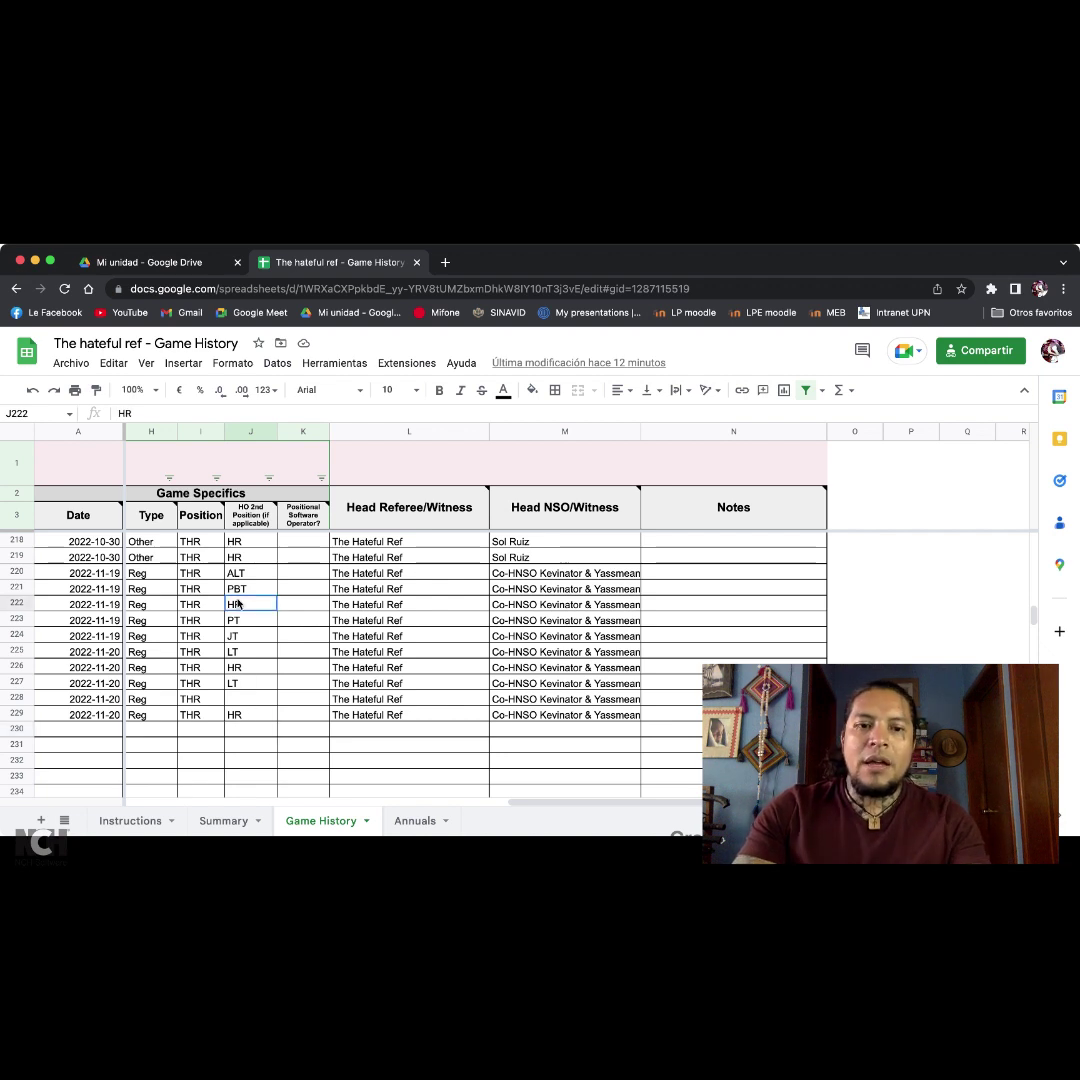
click(241, 638)
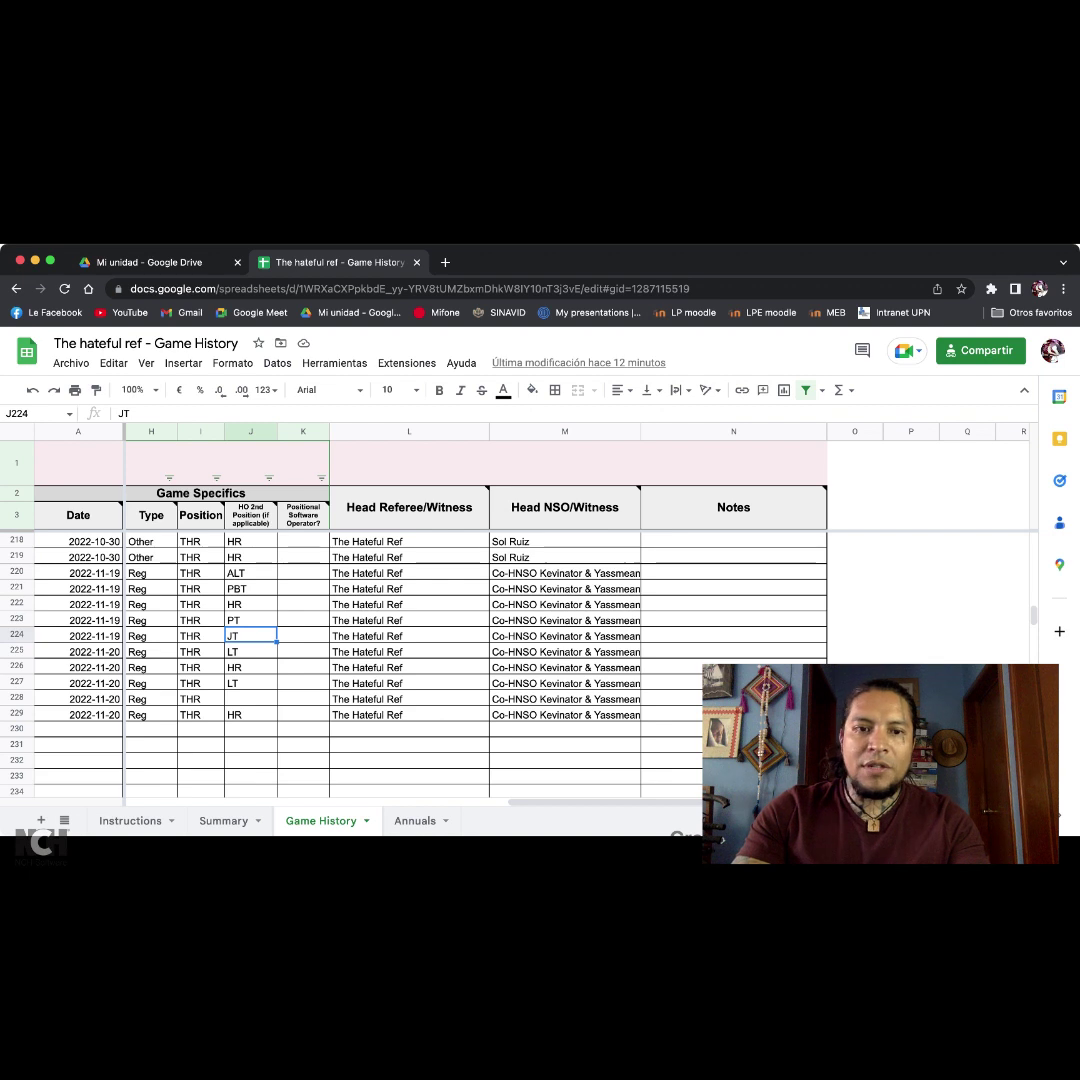
Examine the Positional Software Operator? column and read the note on its heading
scroll(330, 607, right, 2)
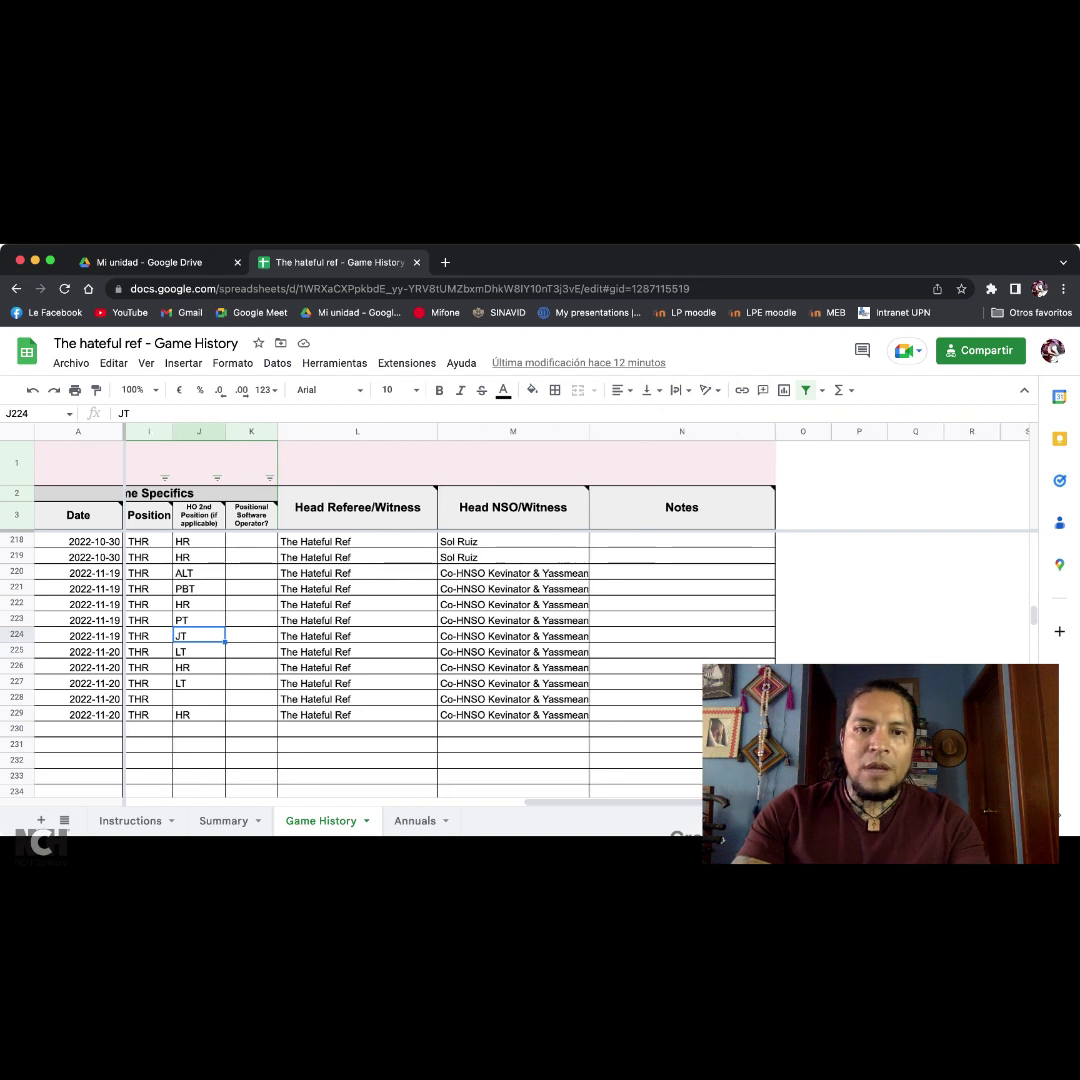
click(253, 431)
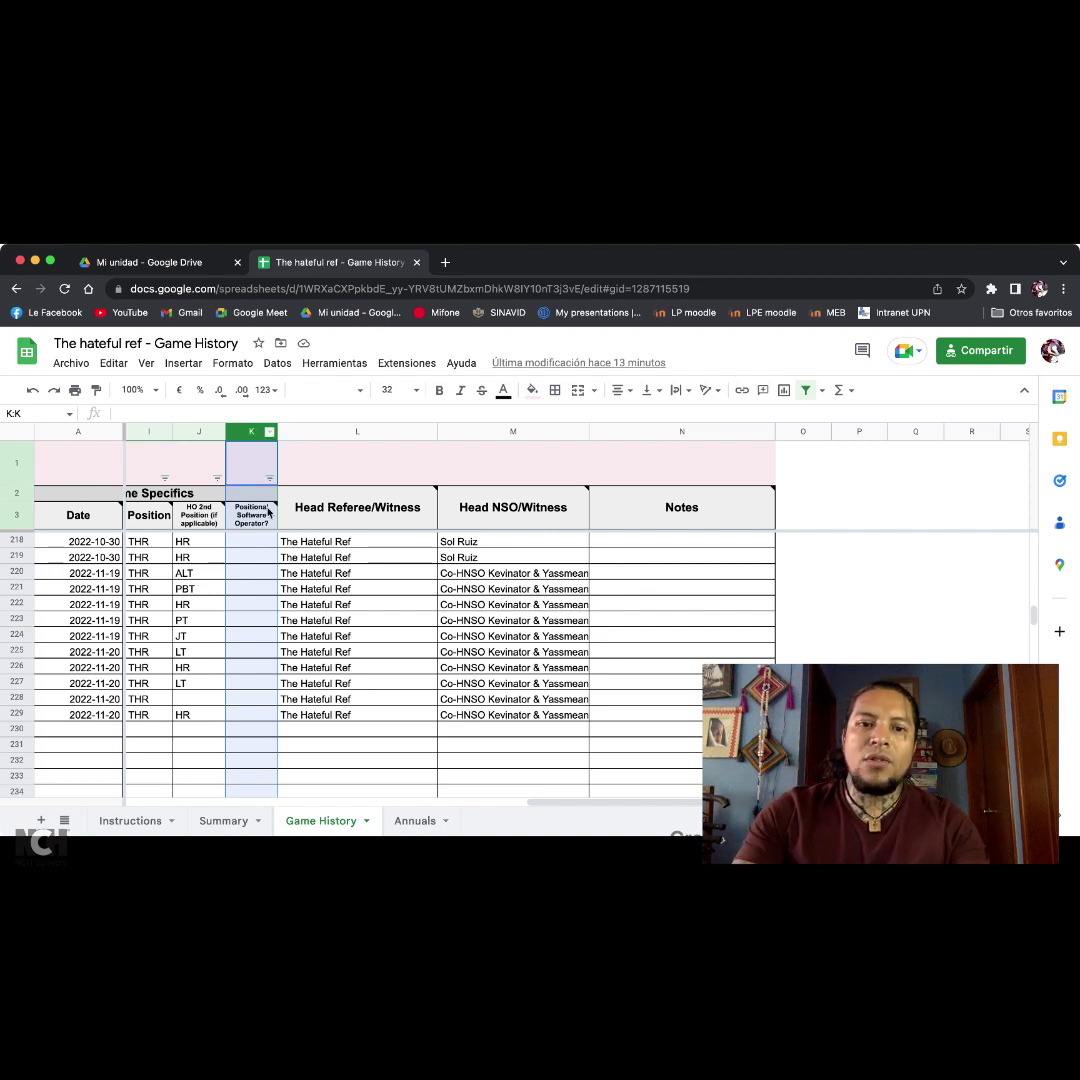
mouse_move(276, 505)
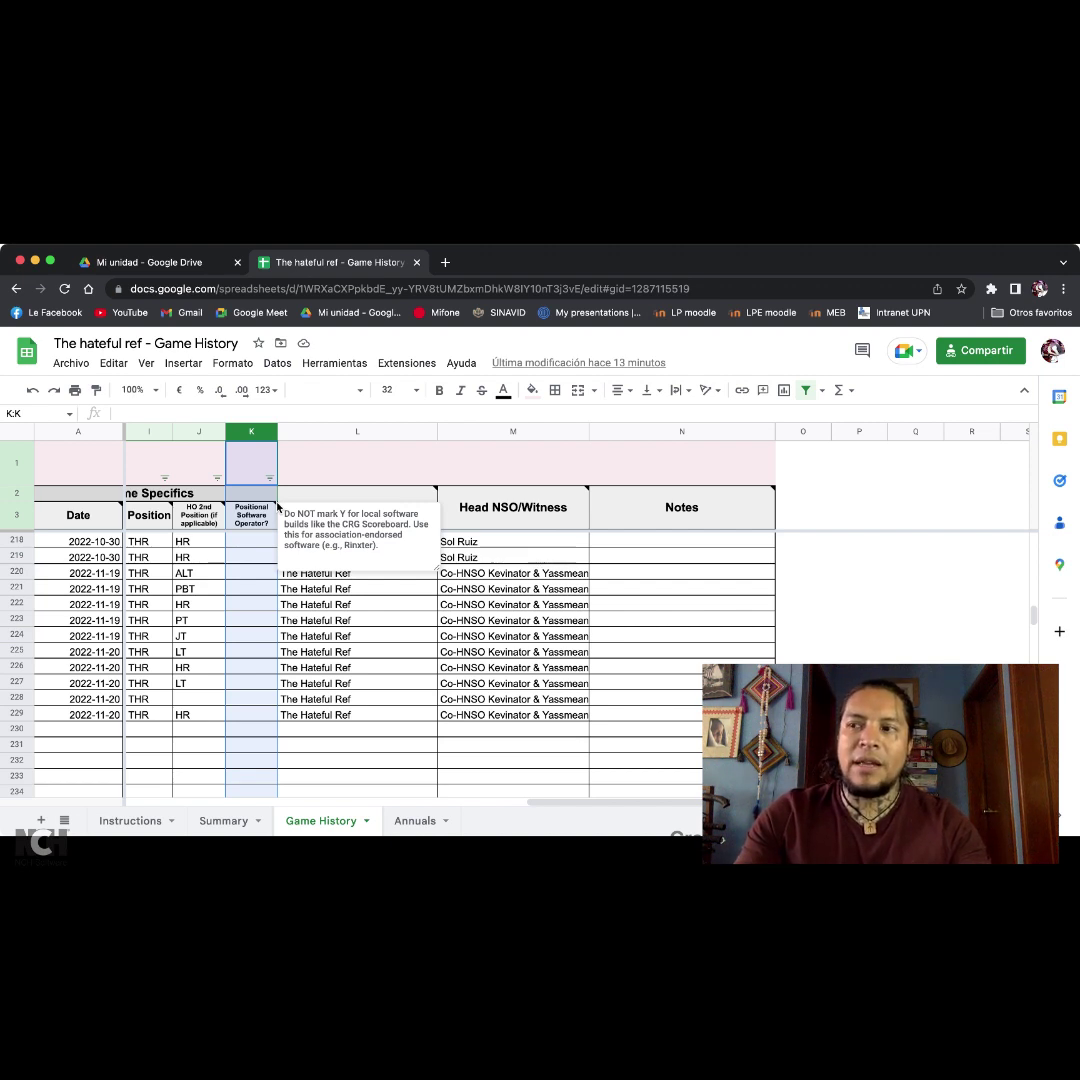
Examine the Head Referee/Witness and Head NSO/Witness columns and read the notes on both headings
click(337, 637)
drag(393, 431, 457, 431)
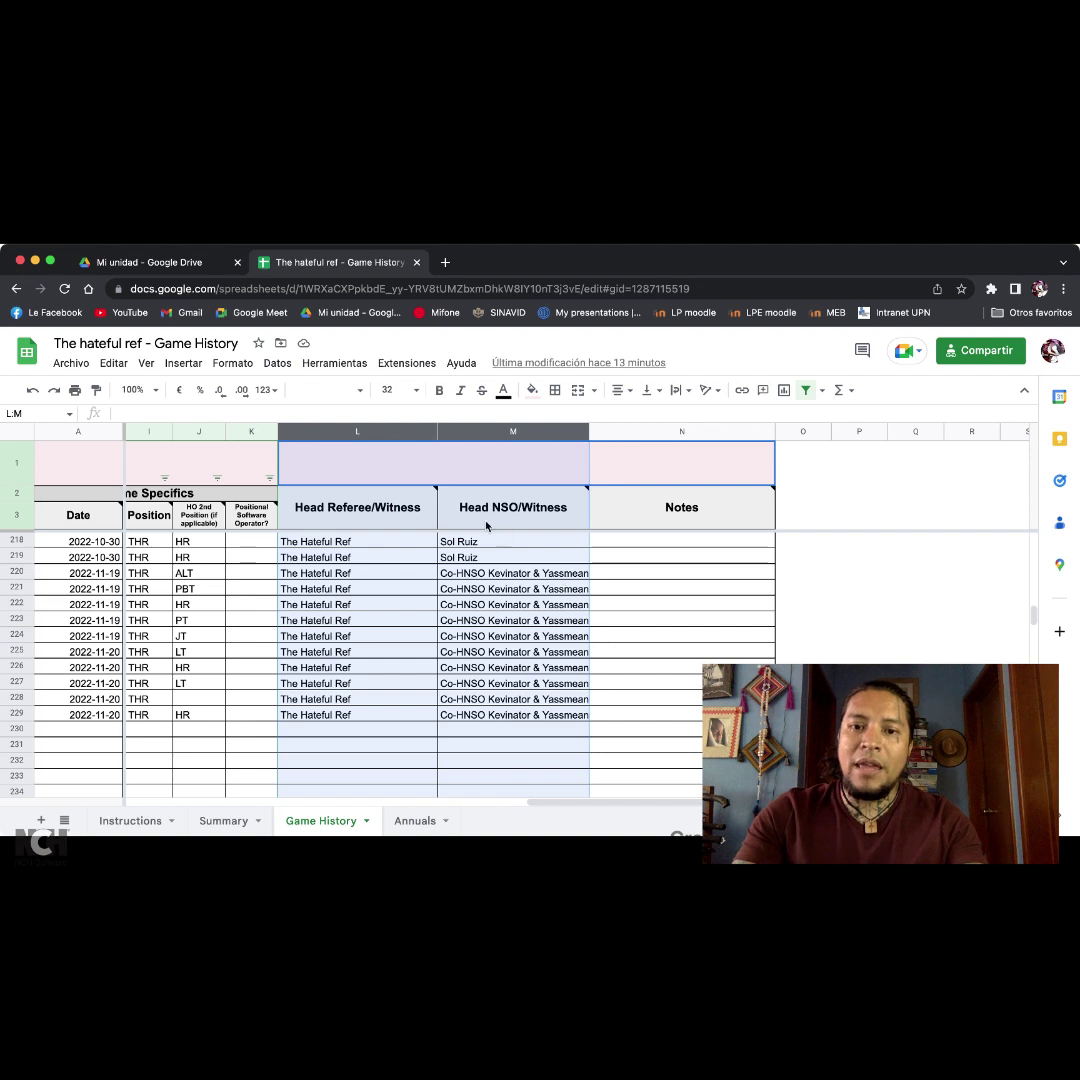
mouse_move(486, 526)
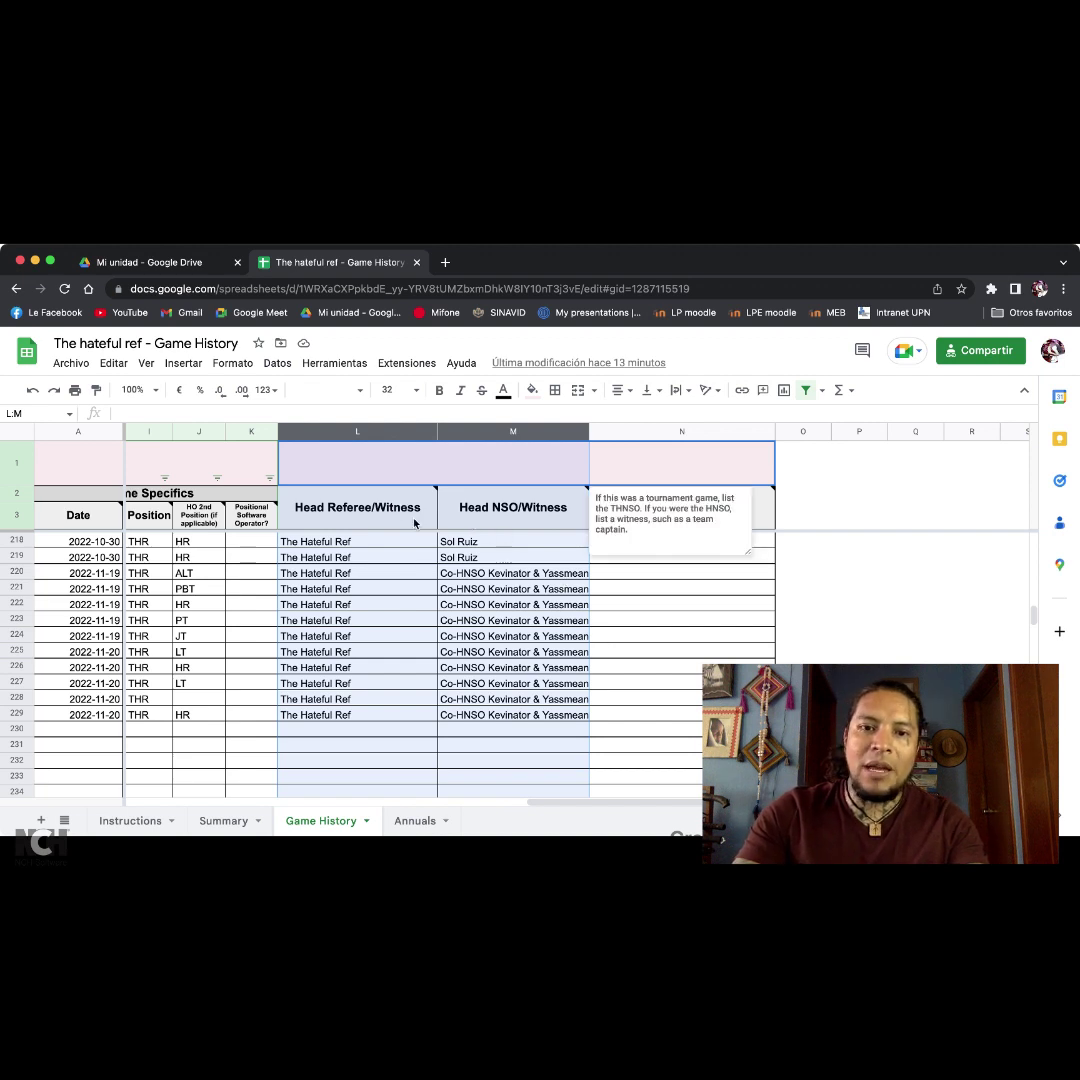
mouse_move(405, 517)
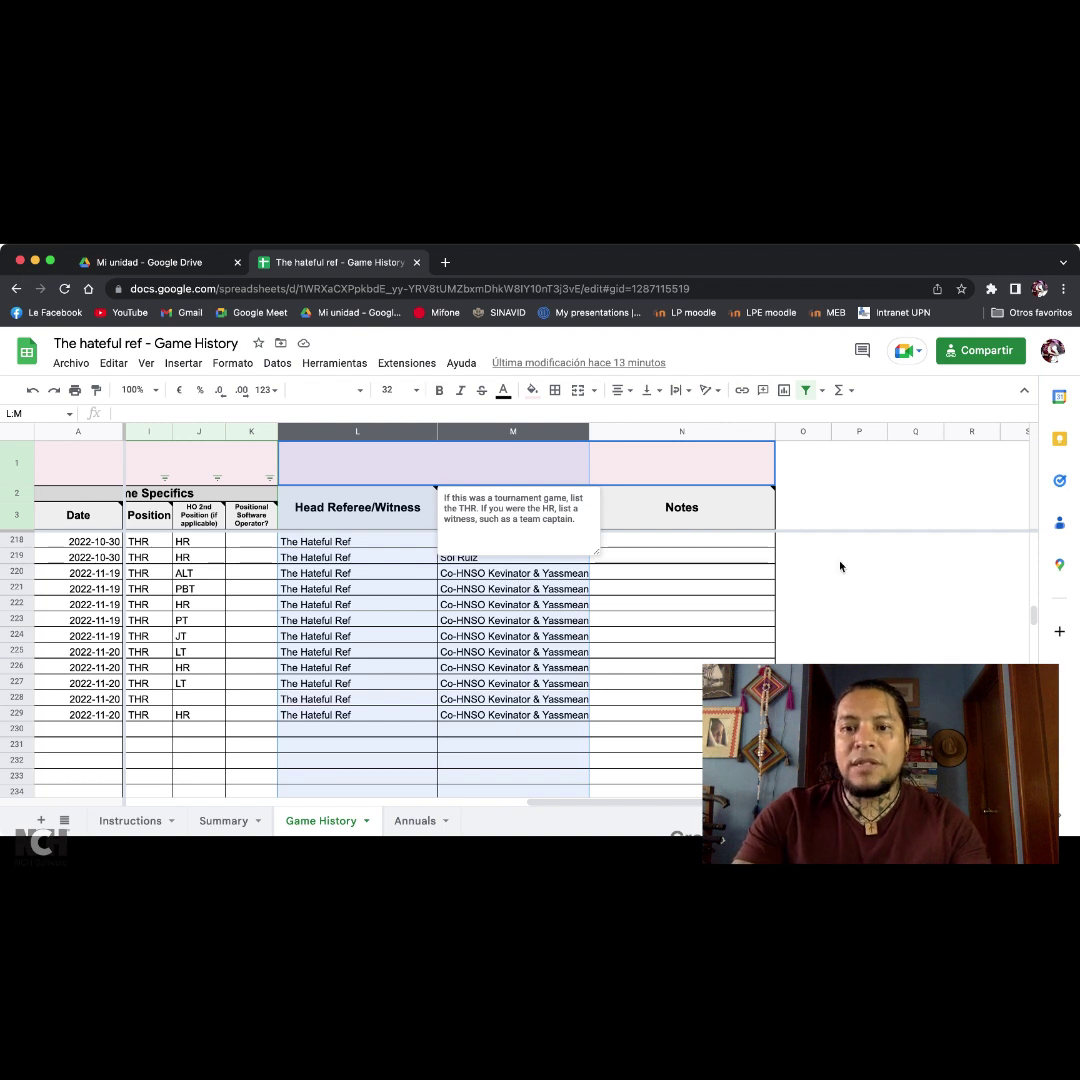
Examine the Notes column of the Game History sheet and its cells beside the November 2022 games
click(700, 557)
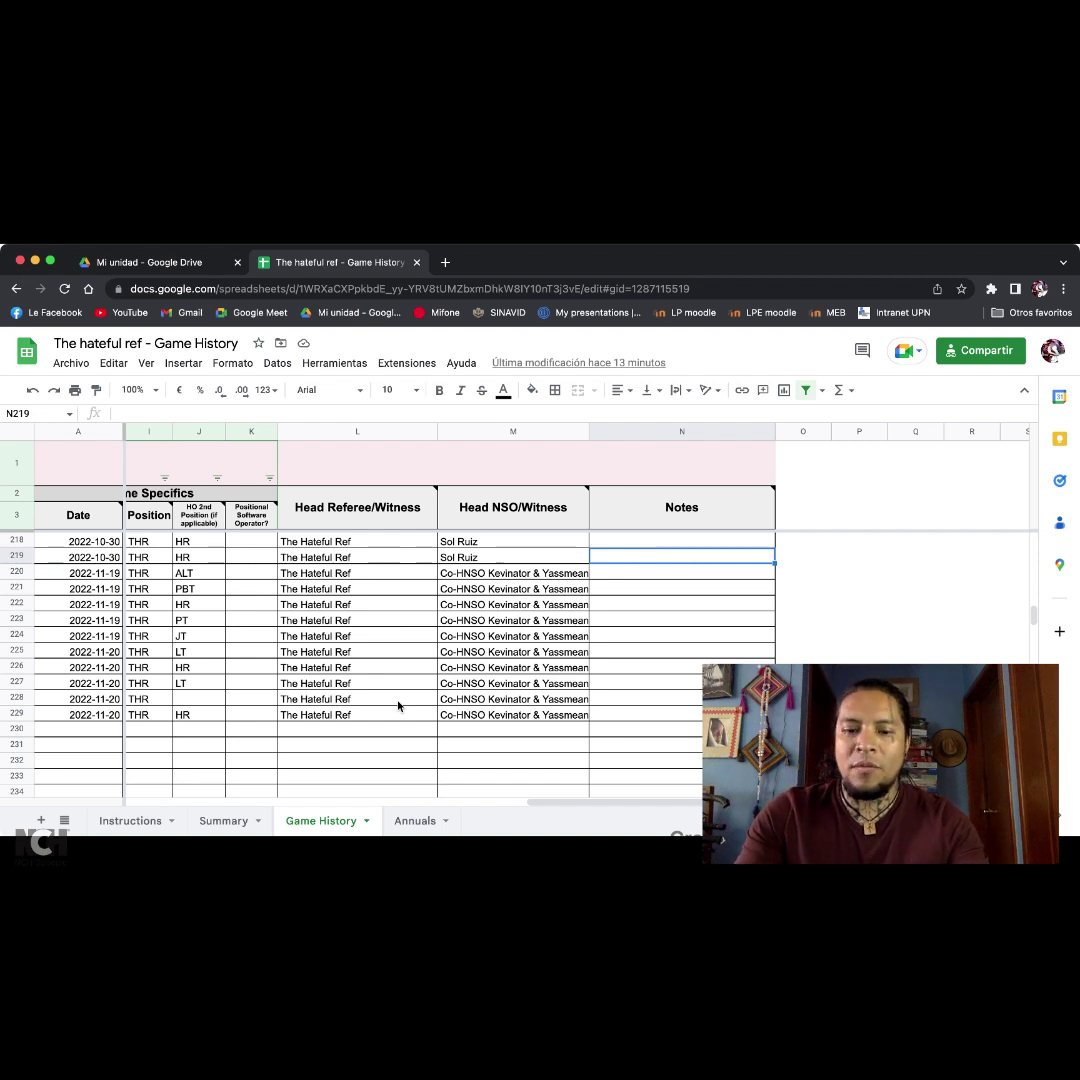
click(676, 574)
click(662, 590)
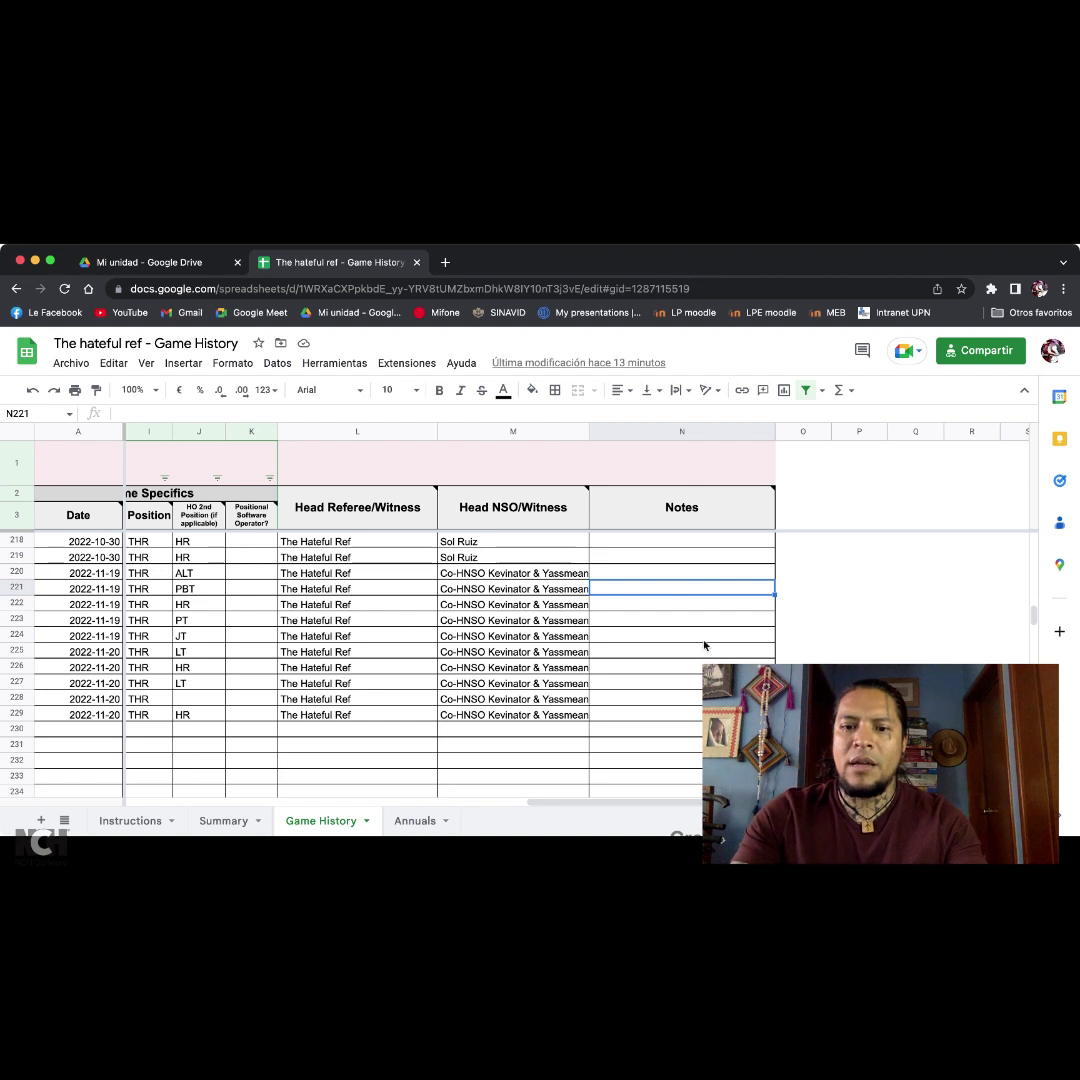
scroll(566, 580, right, 1)
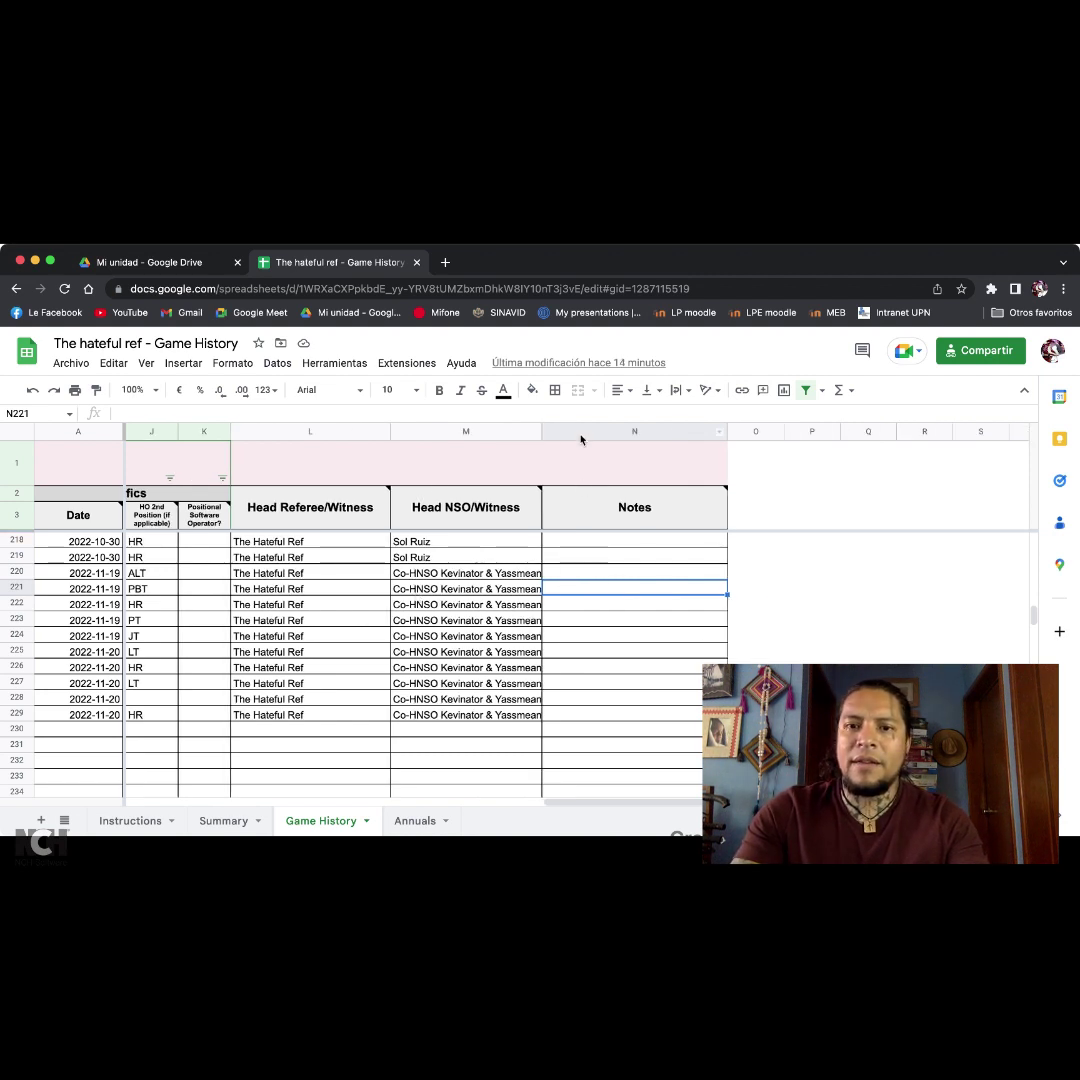
click(580, 431)
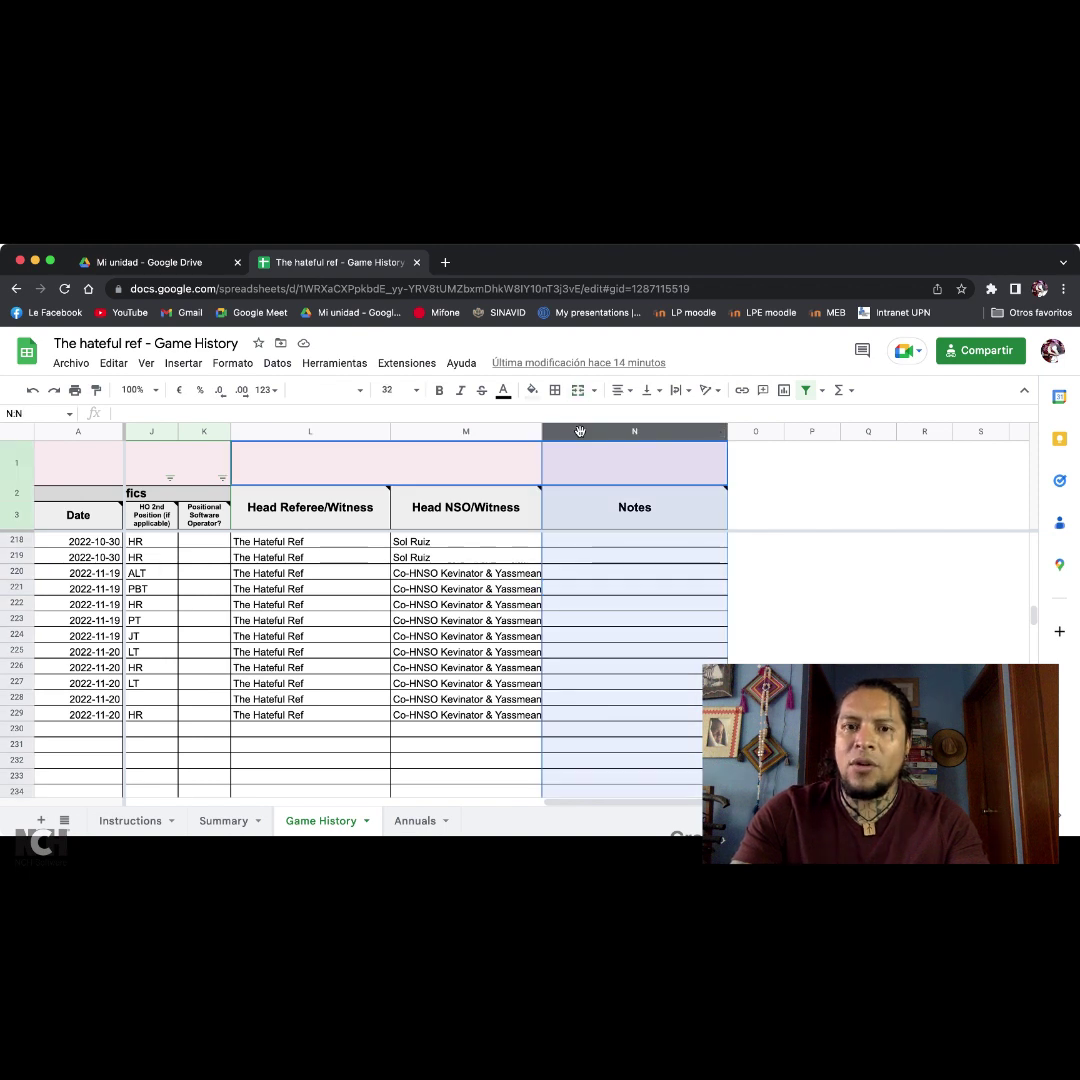
click(535, 734)
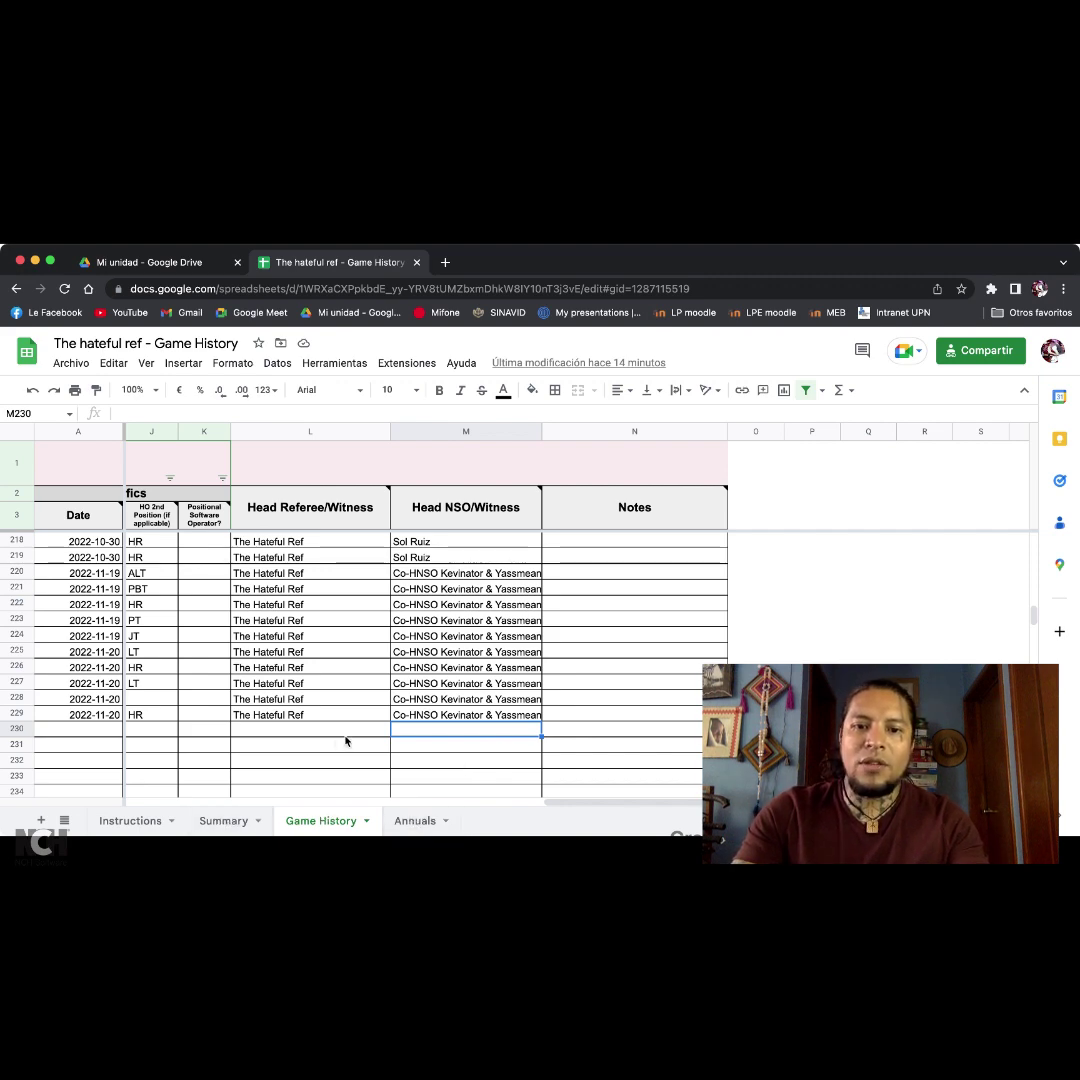
Review the WFTDA and MRDA position tables and officiating clinics on the Summary sheet, and return to the Game History sheet
scroll(346, 740, left, 10)
scroll(346, 740, up, 2)
scroll(346, 740, up, 10)
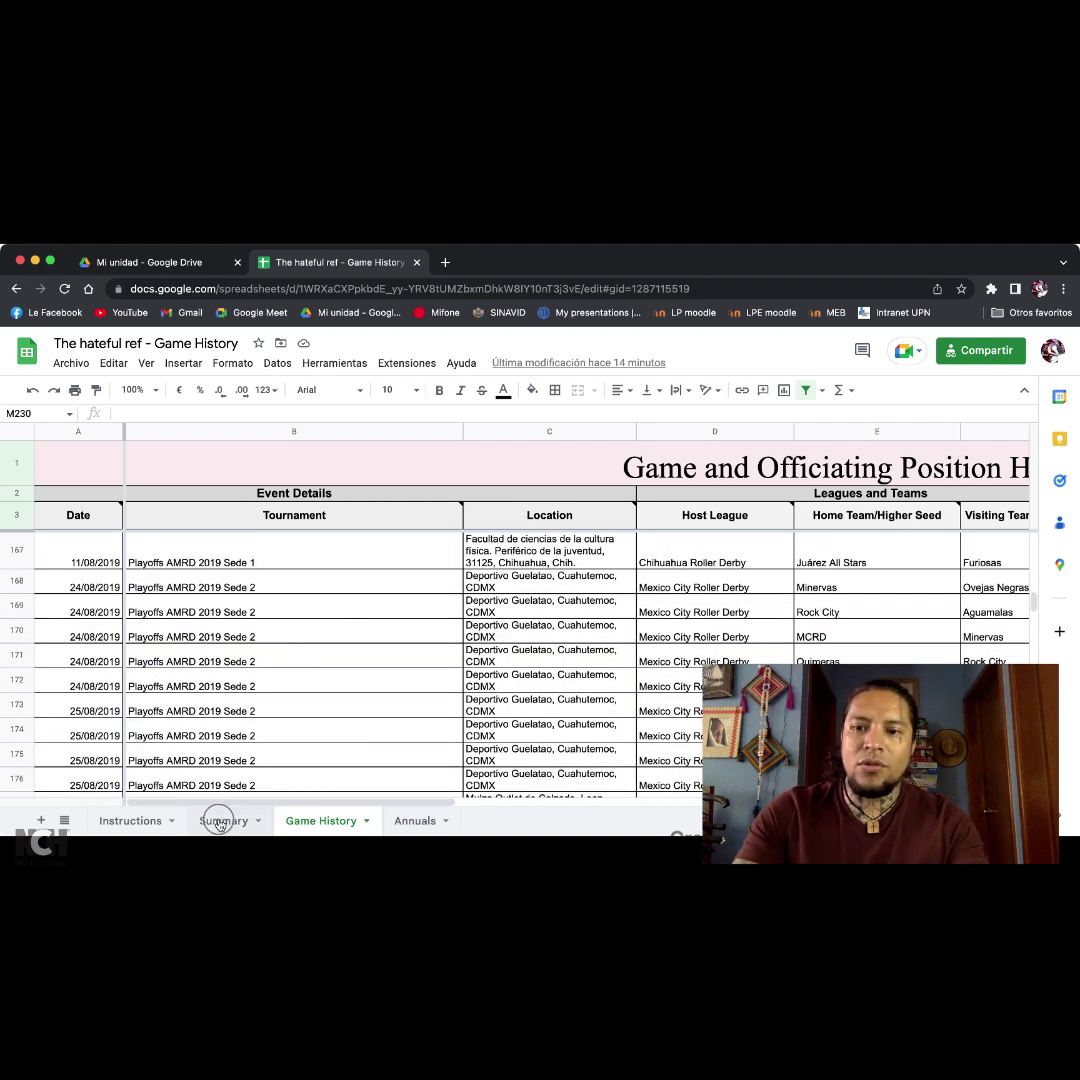
click(221, 821)
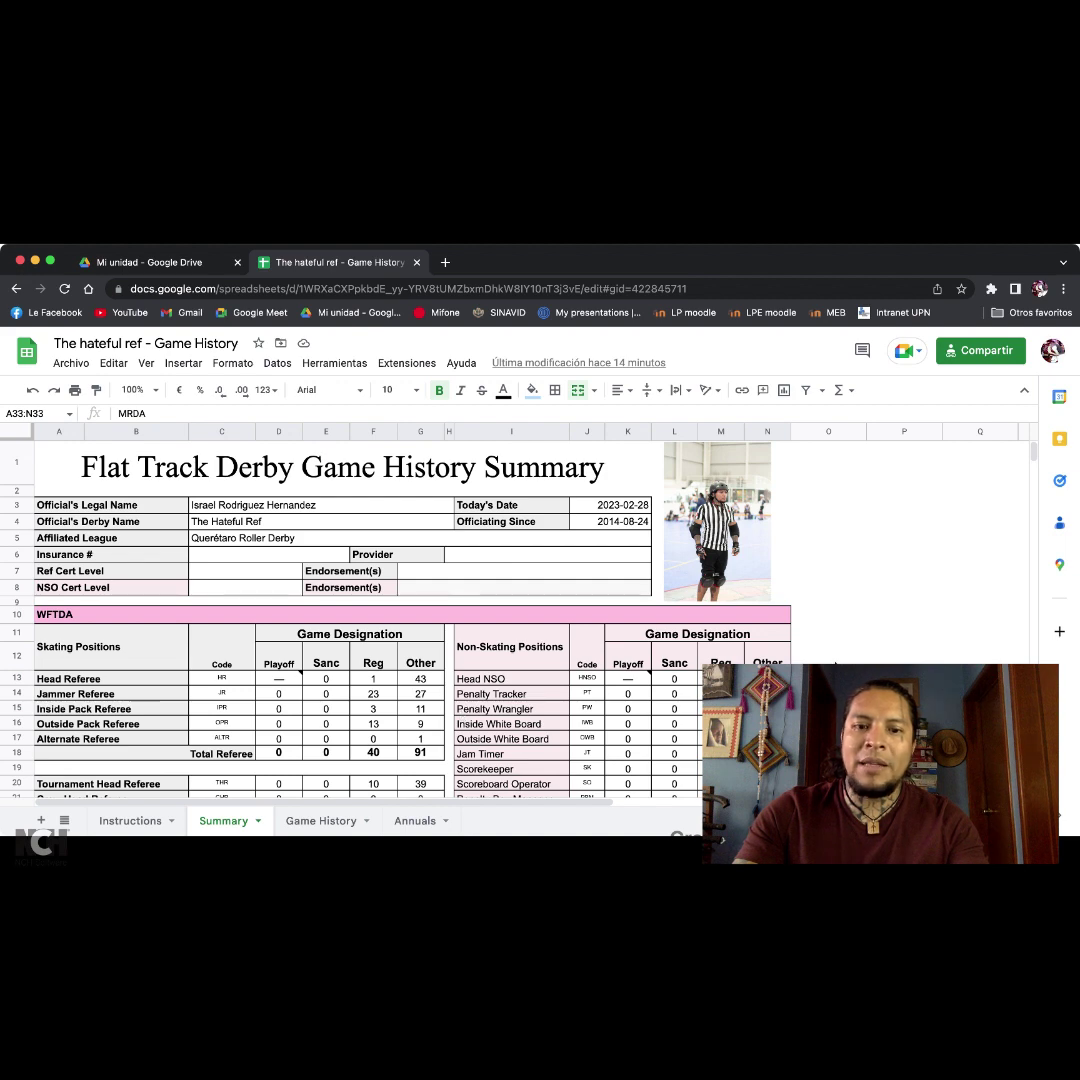
scroll(385, 640, down, 2)
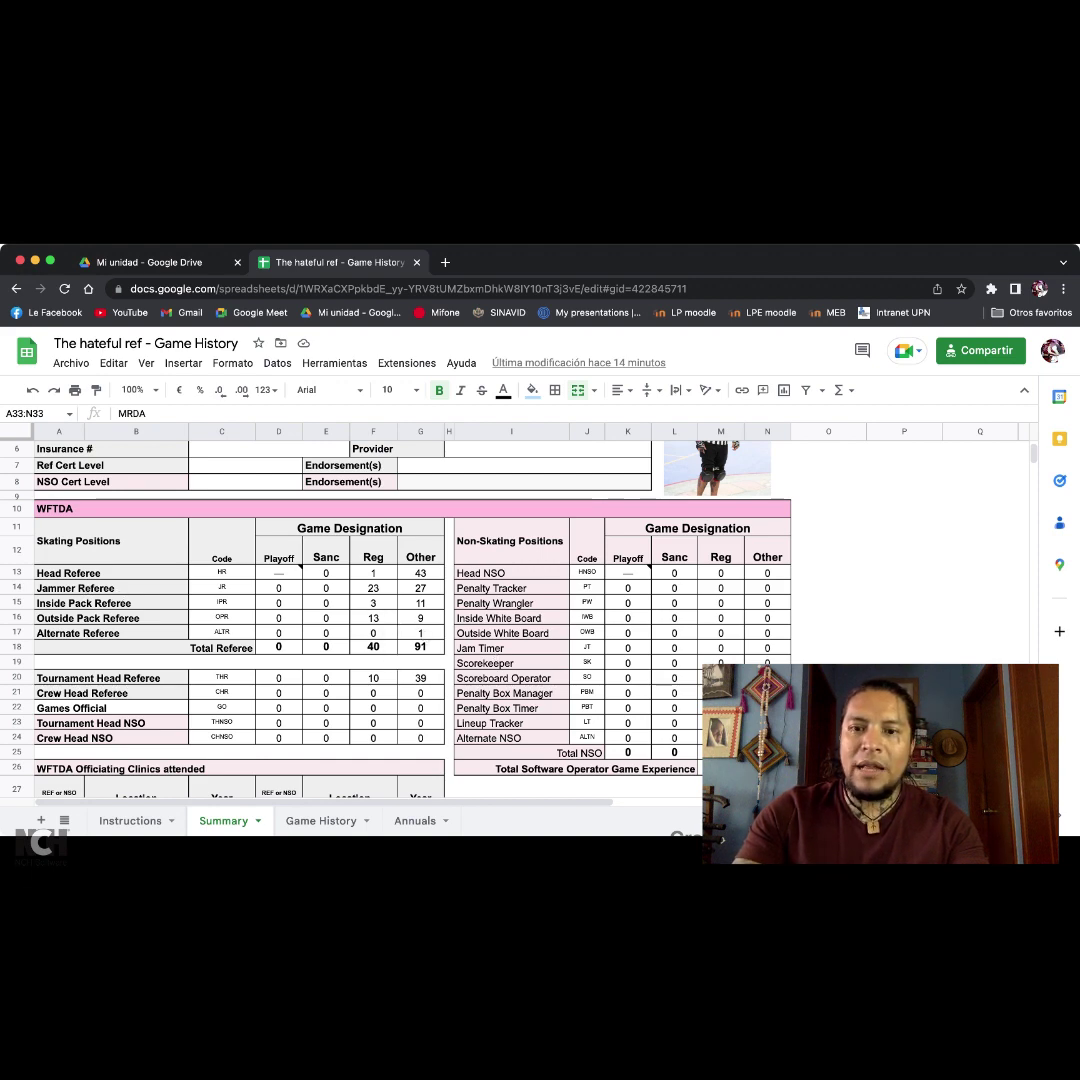
scroll(538, 619, down, 3)
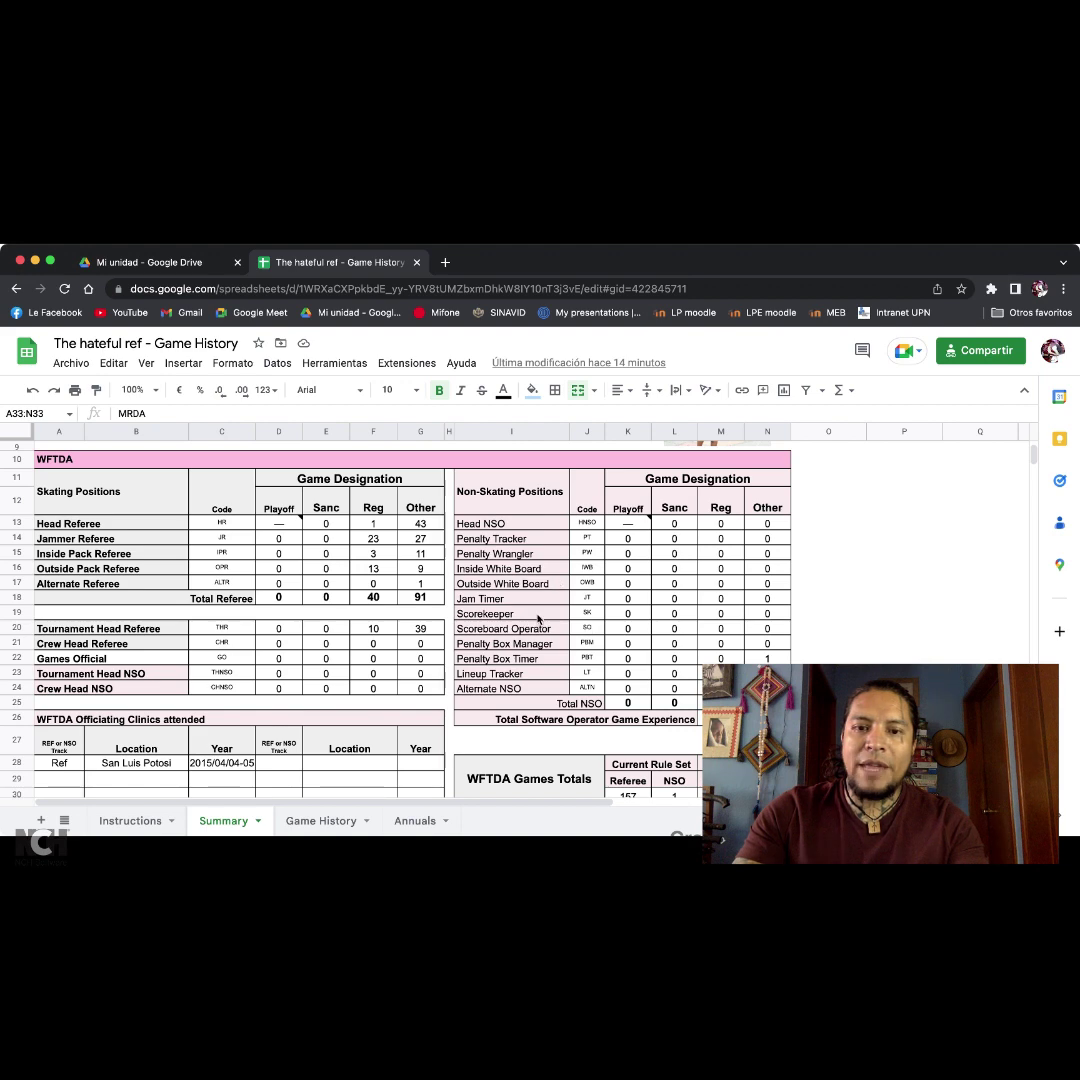
scroll(538, 619, down, 3)
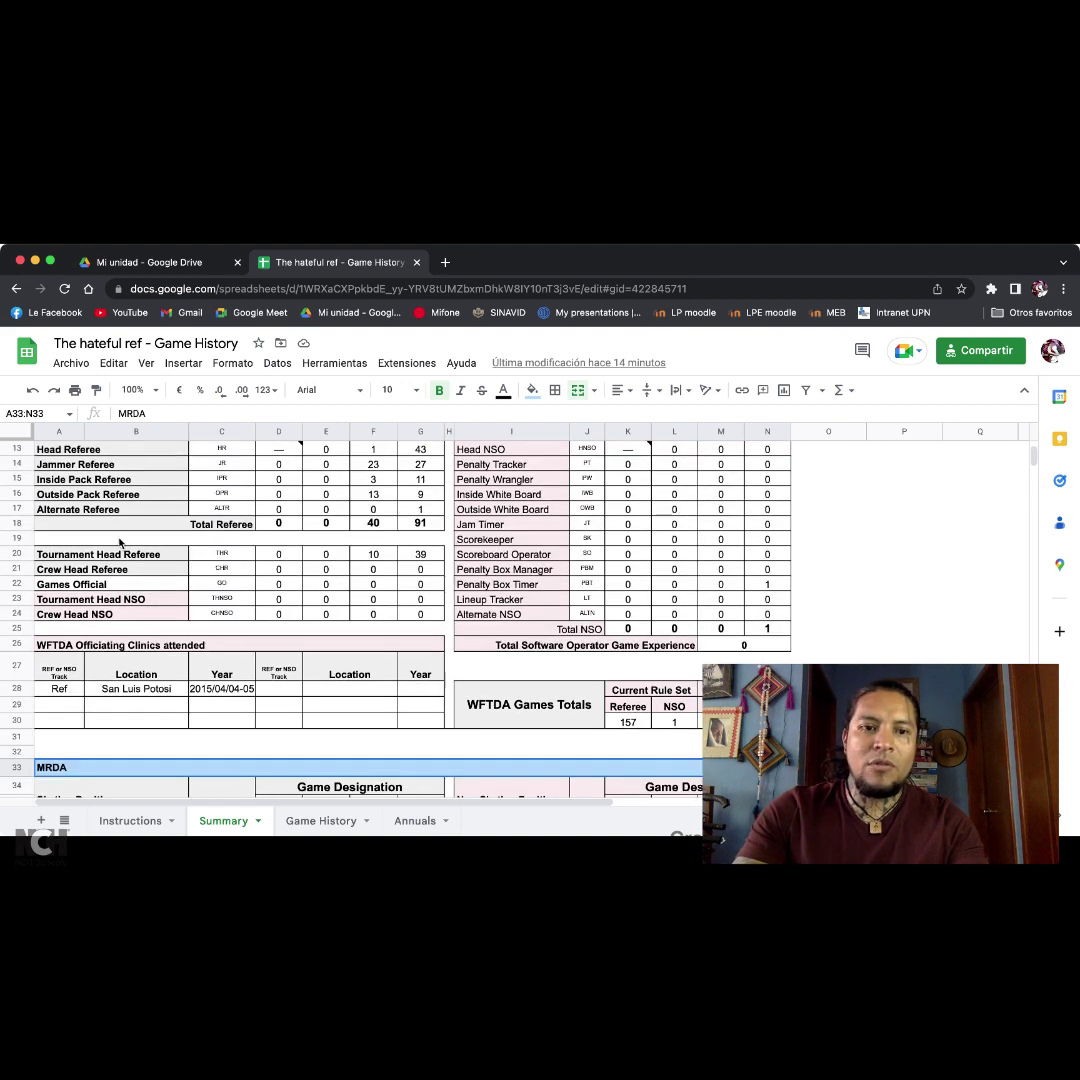
scroll(424, 572, down, 3)
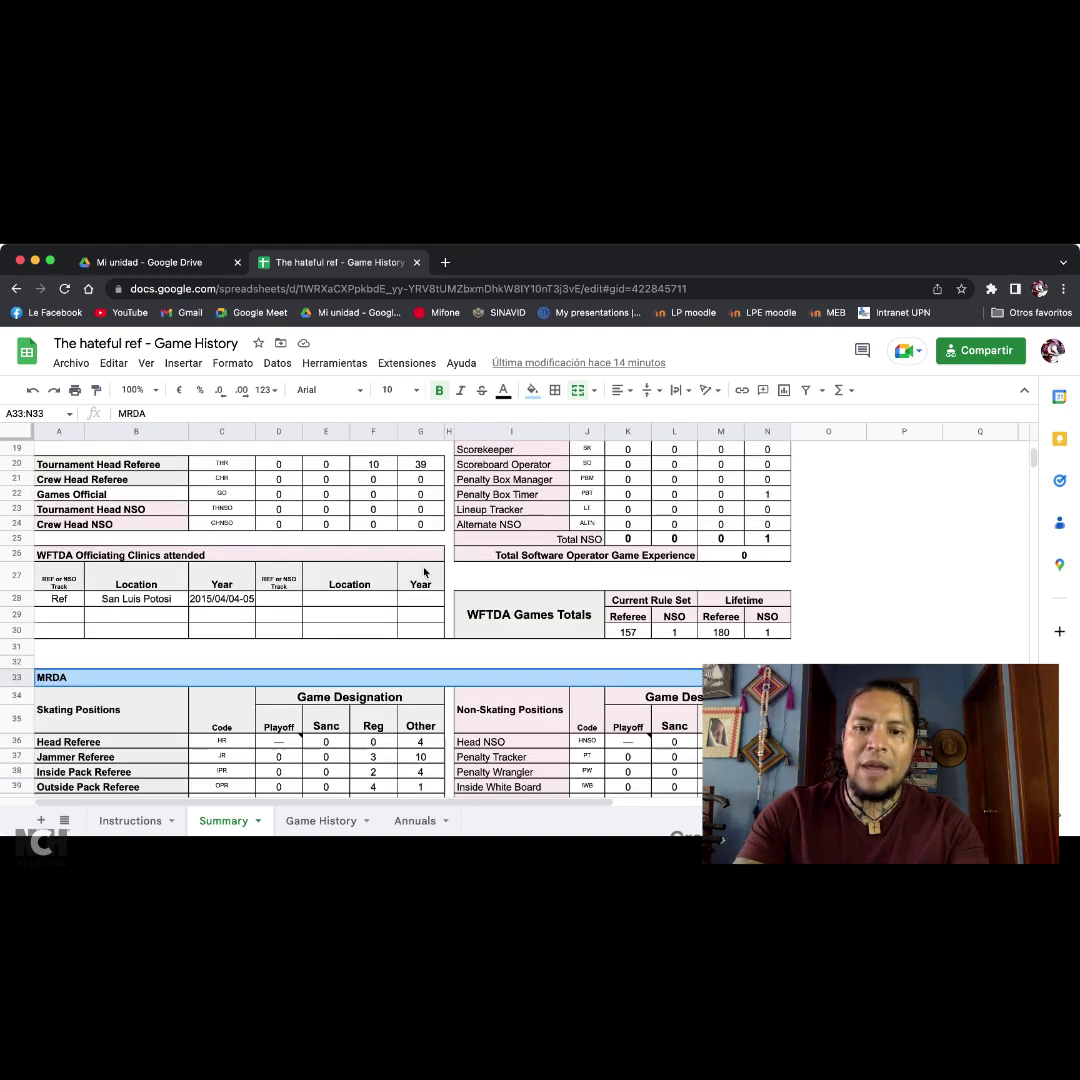
scroll(424, 572, down, 5)
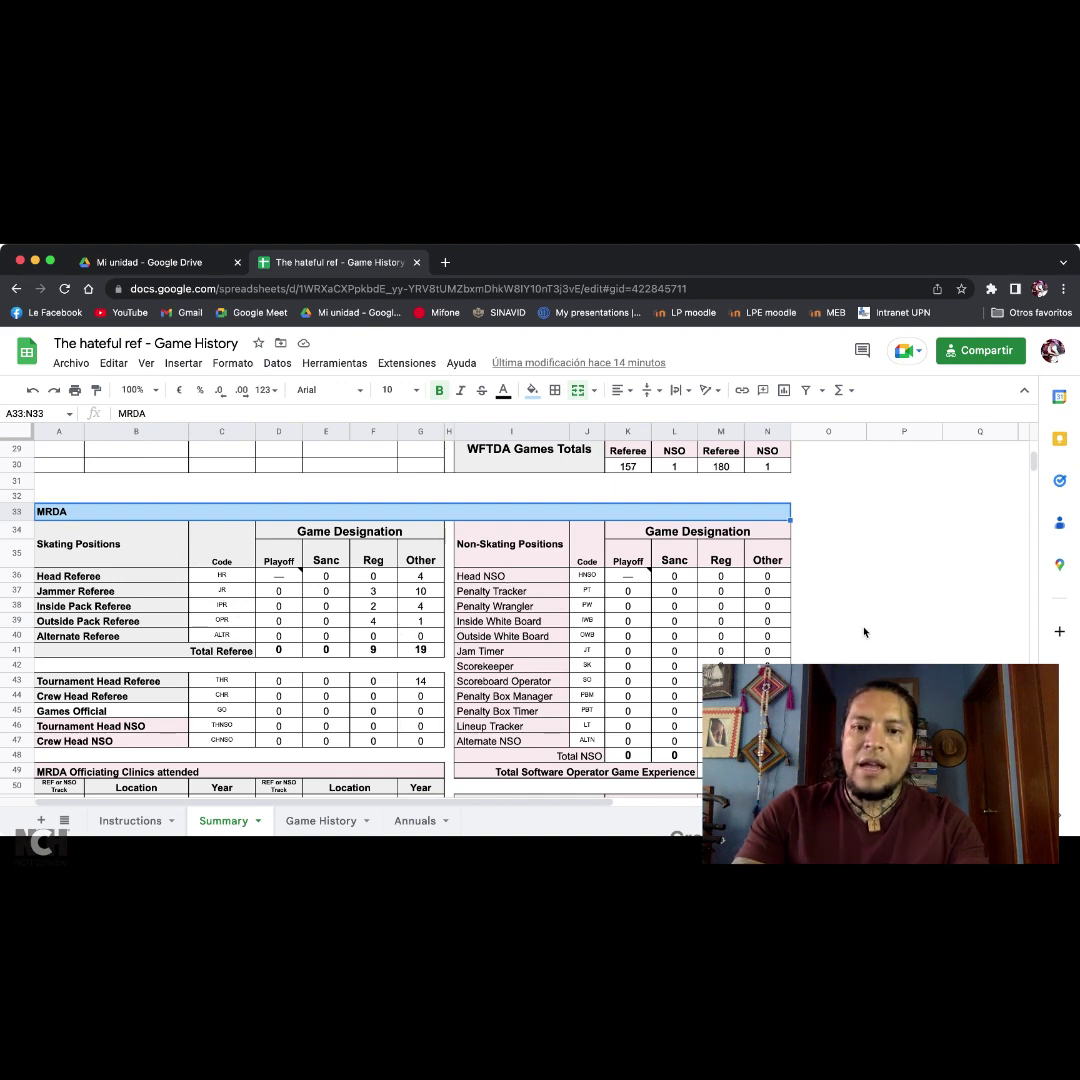
scroll(870, 650, up, 9)
scroll(880, 662, up, 5)
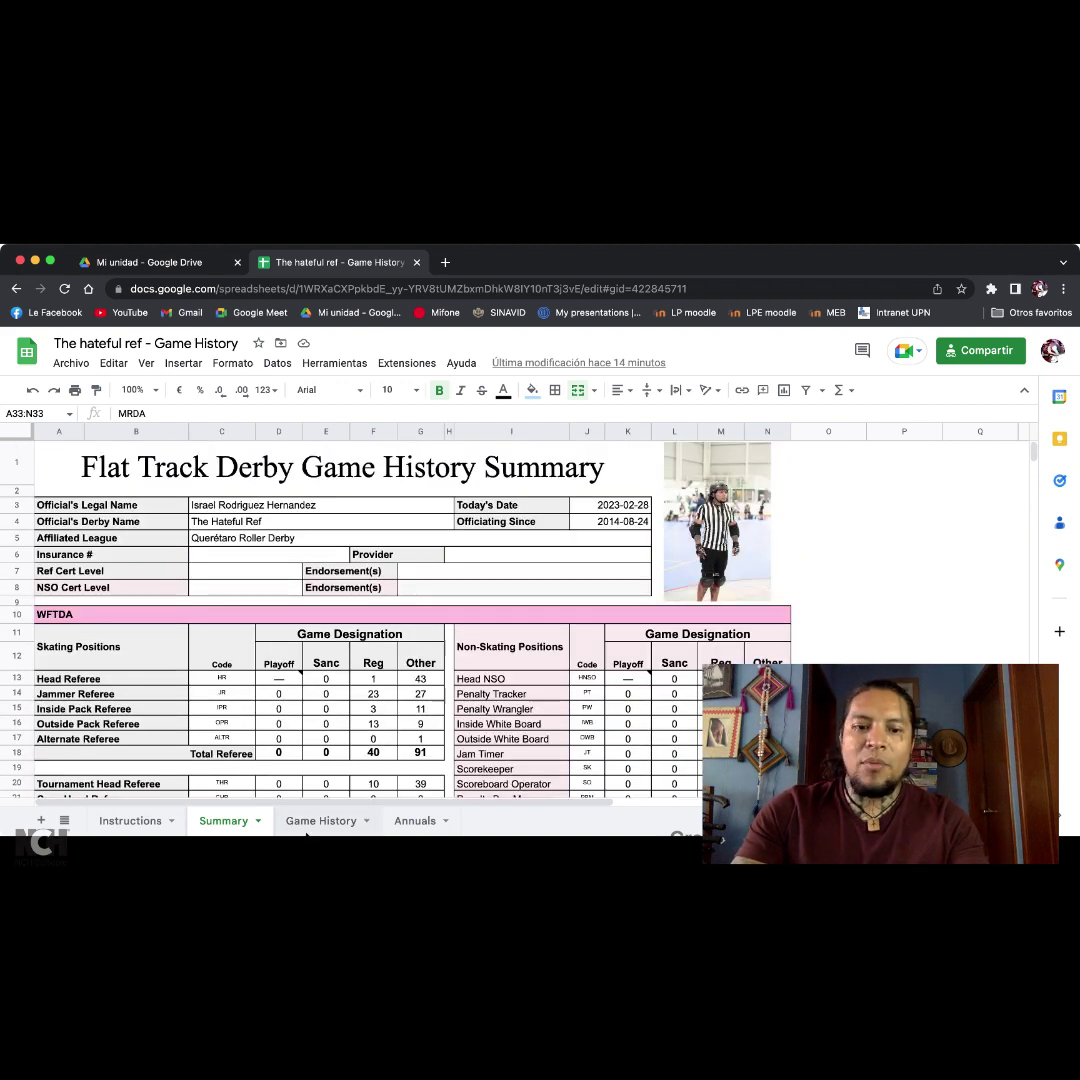
click(321, 821)
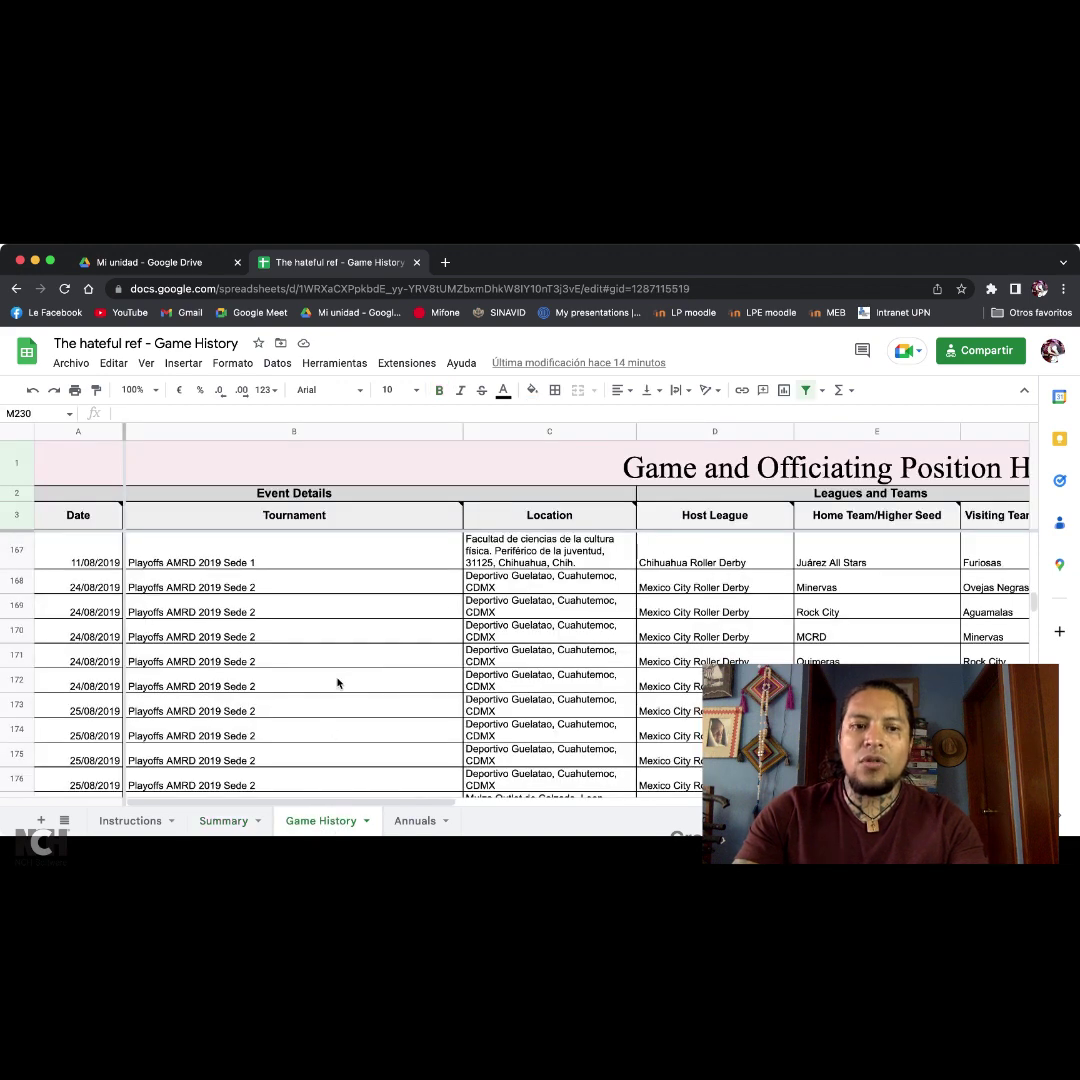